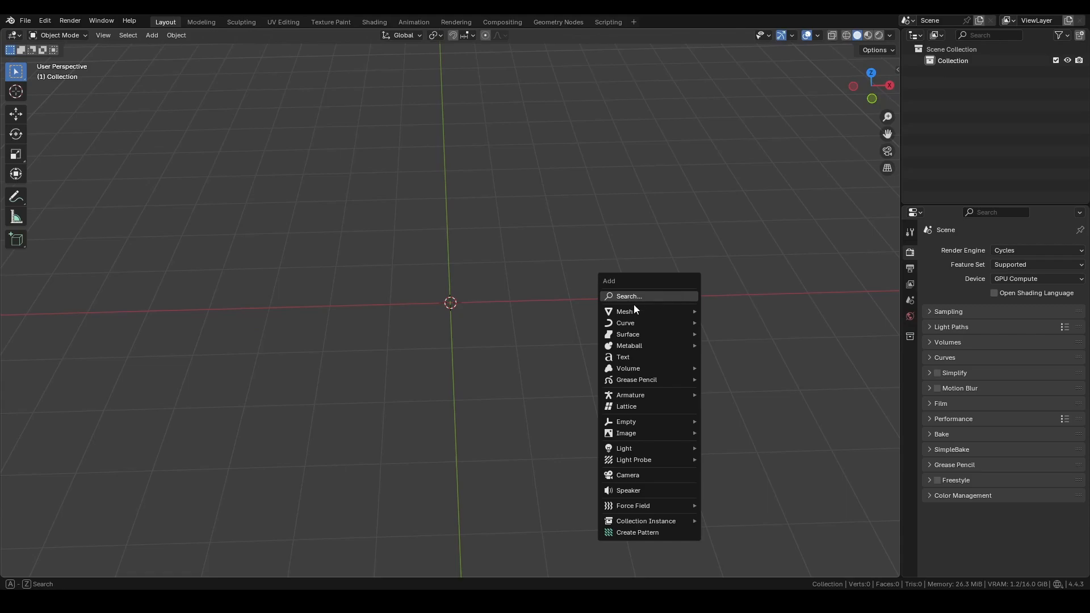
# Add a plane and give it a Catmull-Clark Subdivision Surface modifier with 2 viewport levels.
pyautogui.moveTo(635, 310)
pyautogui.click(720, 310)
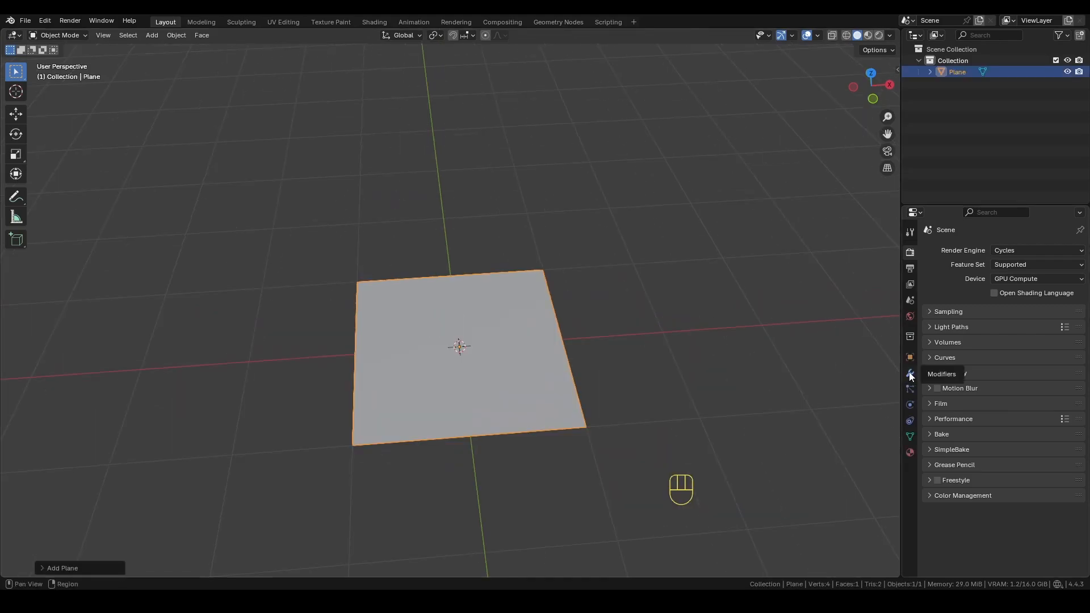
pyautogui.click(910, 373)
pyautogui.click(960, 251)
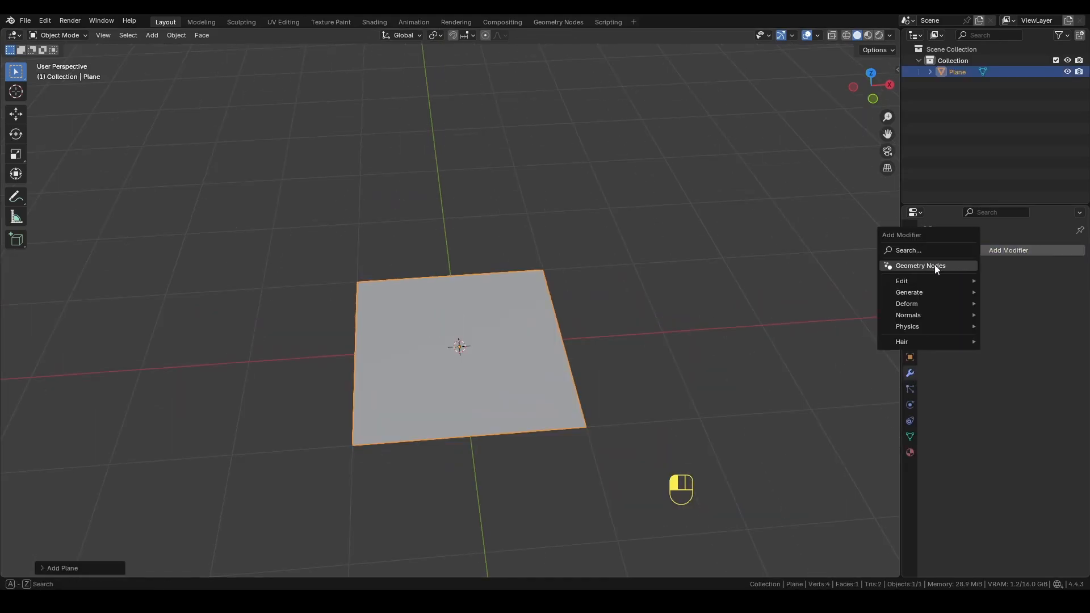
pyautogui.moveTo(924, 290)
pyautogui.click(1032, 439)
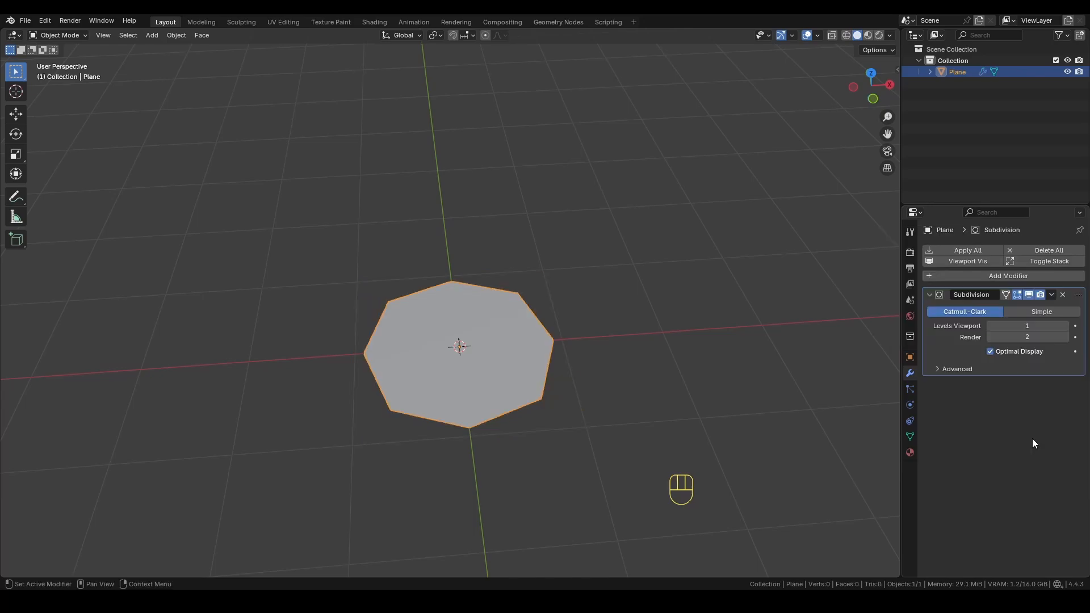
pyautogui.click(1065, 326)
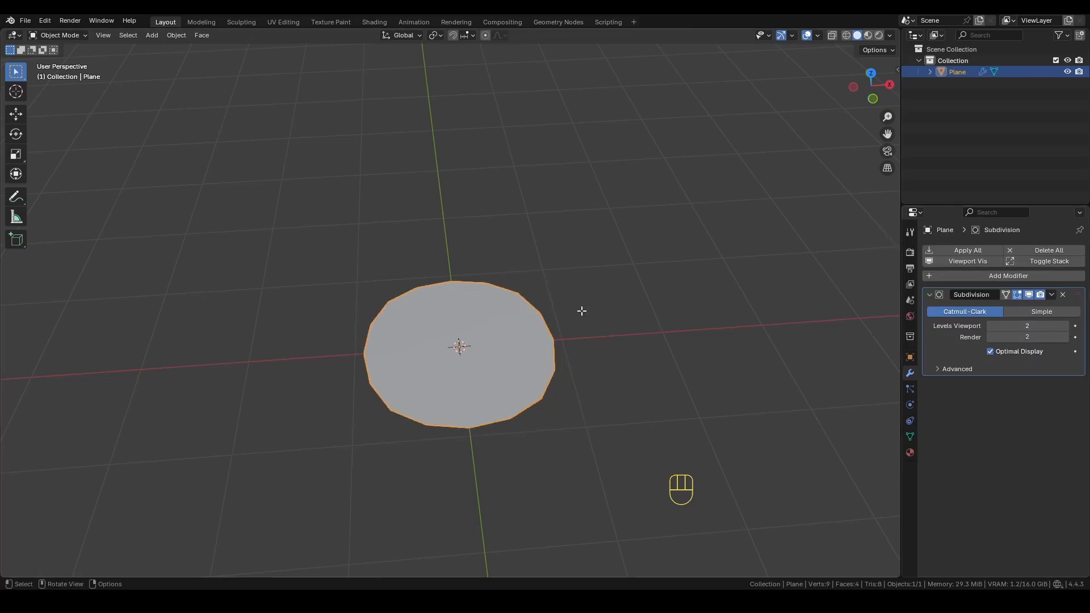
# Subdivide the plane's mesh in Edit Mode with 100 cuts and return to Object Mode.
pyautogui.press('Tab')
pyautogui.rightClick(624, 293)
pyautogui.click(616, 304)
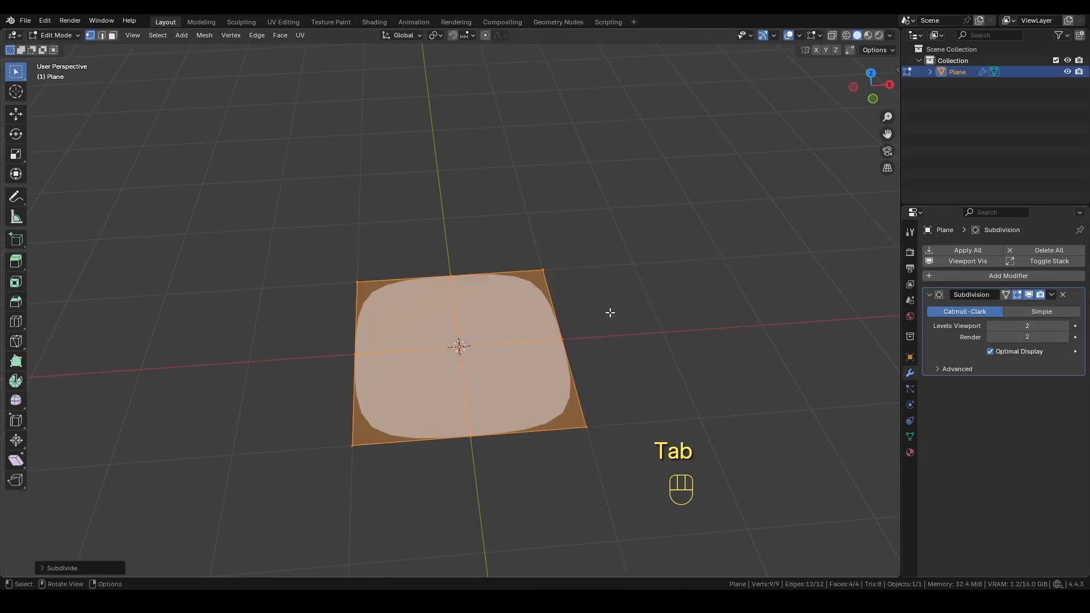
pyautogui.click(48, 569)
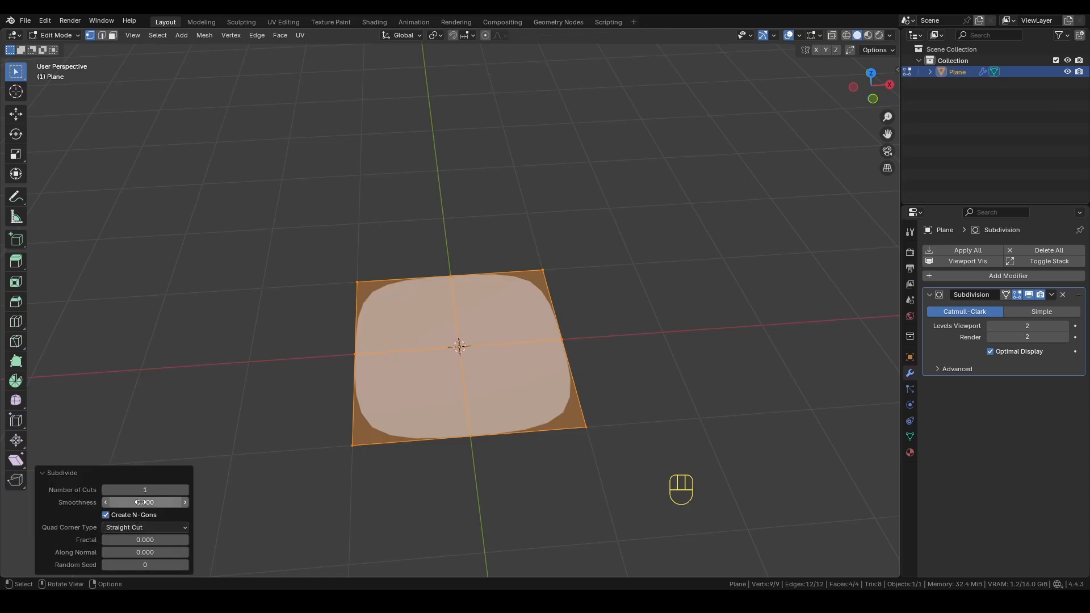
pyautogui.click(145, 489)
pyautogui.write('100')
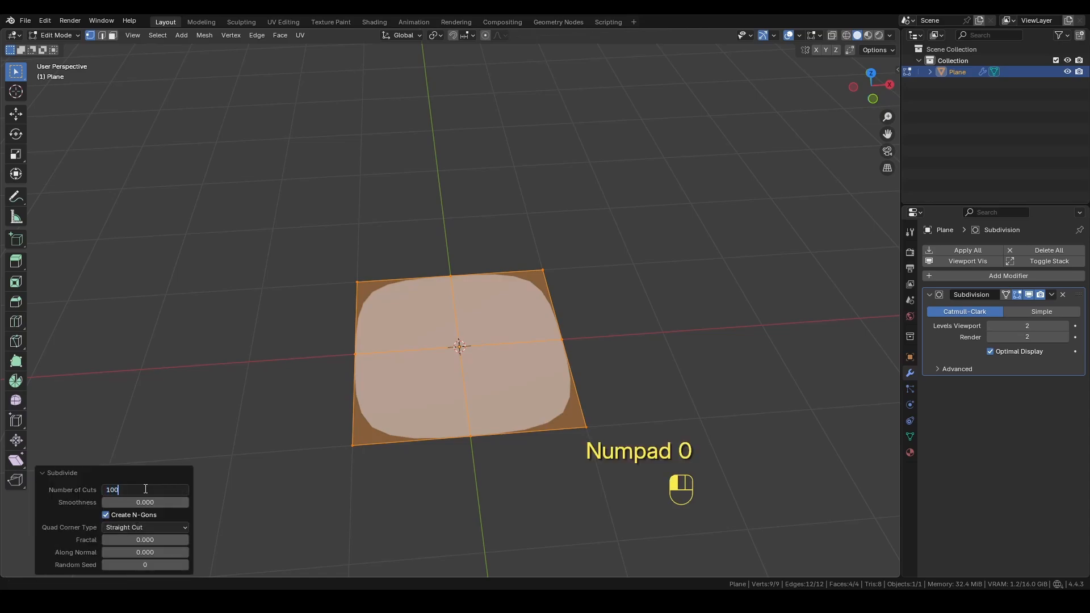
pyautogui.press('Return')
pyautogui.press('Tab')
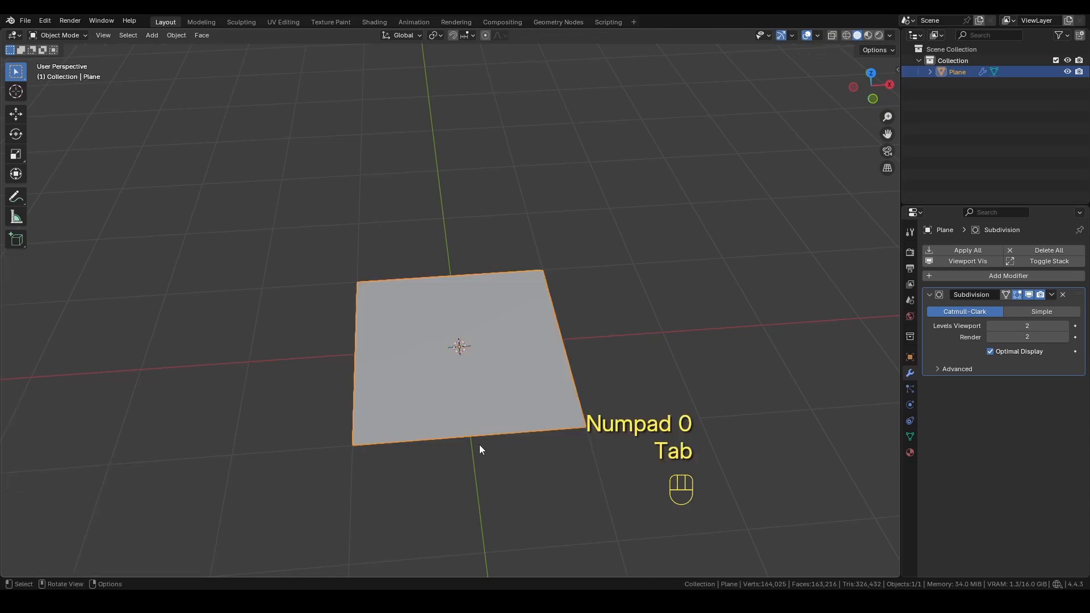
# Set the mean crease of the plane's four outer boundary edge loops to 1.00 so the corners stay sharp.
pyautogui.scroll(3, 482, 464)
pyautogui.keyDown('shift'); pyautogui.moveTo(502, 472); pyautogui.dragTo(638, 394, button='middle'); pyautogui.keyUp('shift')
pyautogui.scroll(2, 686, 319)
pyautogui.press('Tab')
pyautogui.press('2')
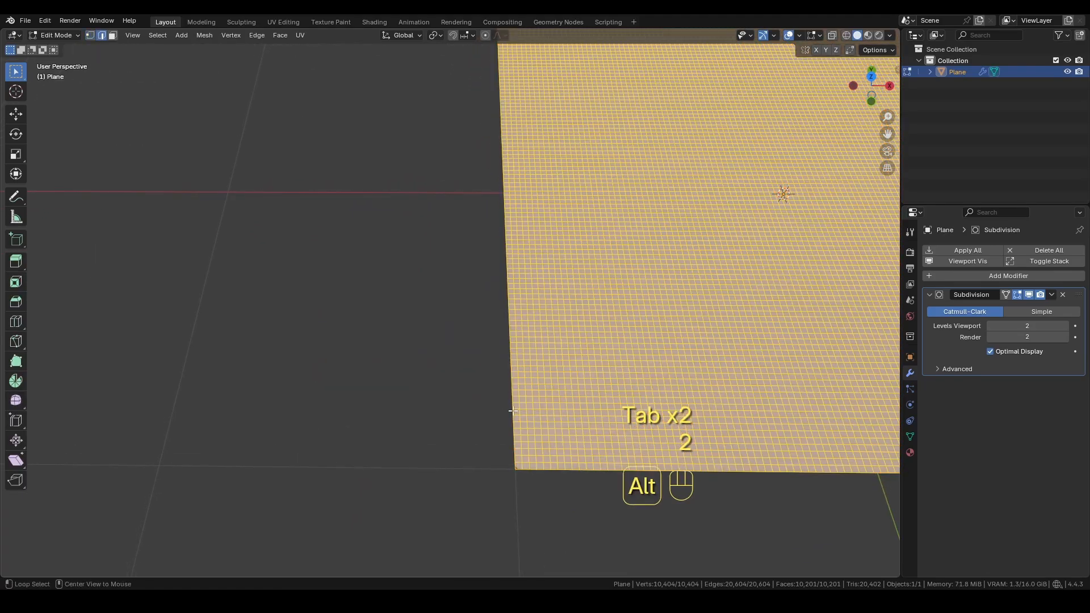
pyautogui.keyDown('alt'); pyautogui.click(499, 405); pyautogui.keyUp('alt')
pyautogui.keyDown('alt'); pyautogui.keyDown('shift'); pyautogui.click(548, 470); pyautogui.keyUp('shift'); pyautogui.keyUp('alt')
pyautogui.keyDown('shift'); pyautogui.moveTo(683, 327); pyautogui.dragTo(475, 343, button='middle'); pyautogui.keyUp('shift')
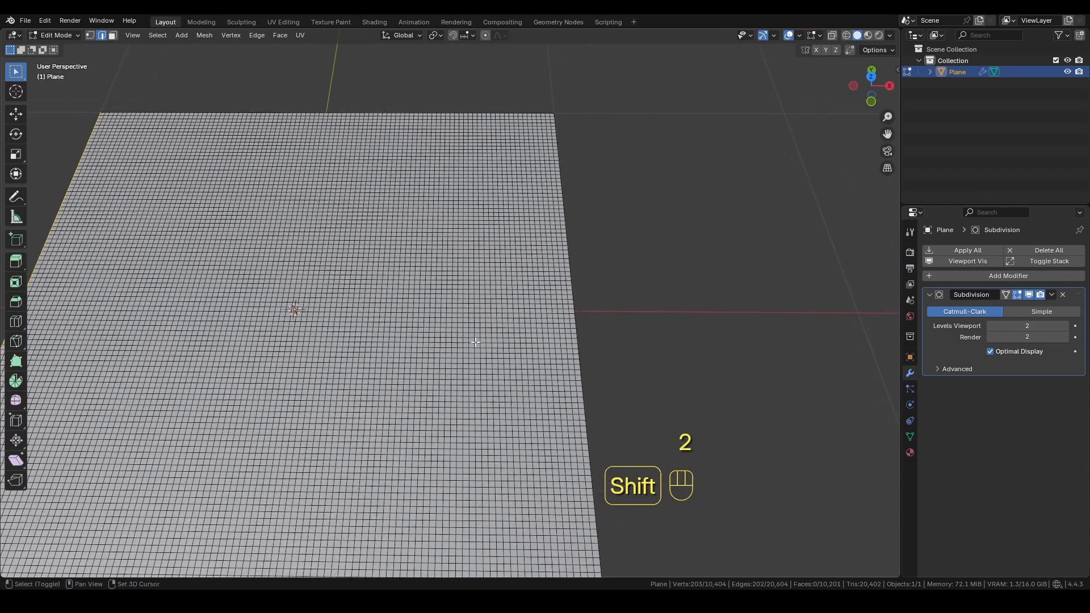
pyautogui.keyDown('alt'); pyautogui.keyDown('shift'); pyautogui.click(613, 297); pyautogui.keyUp('shift'); pyautogui.keyUp('alt')
pyautogui.keyDown('alt'); pyautogui.keyDown('shift'); pyautogui.click(523, 114); pyautogui.keyUp('shift'); pyautogui.keyUp('alt')
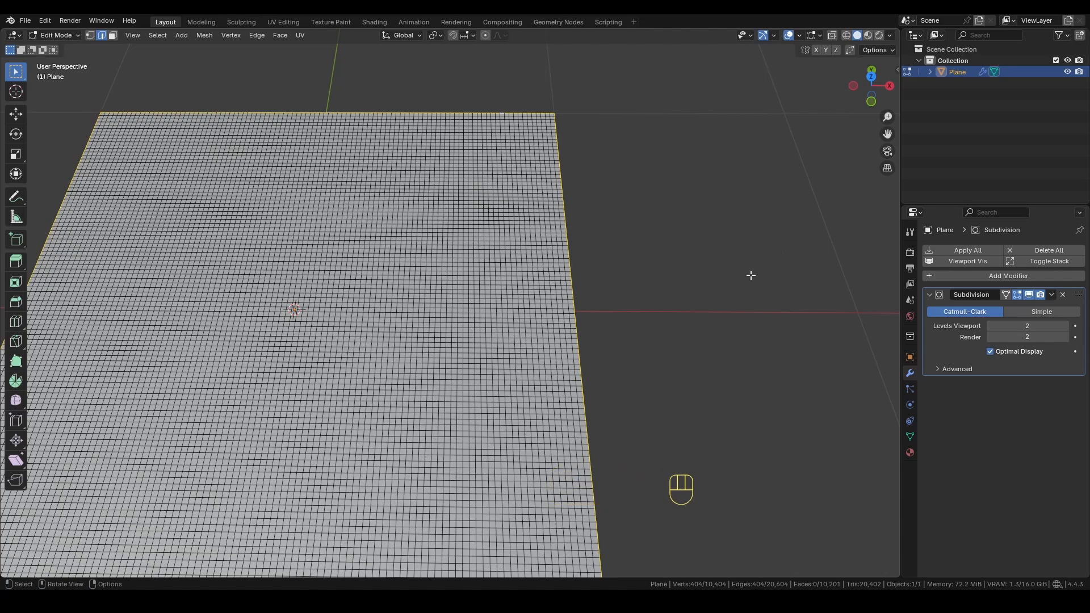
pyautogui.press('n')
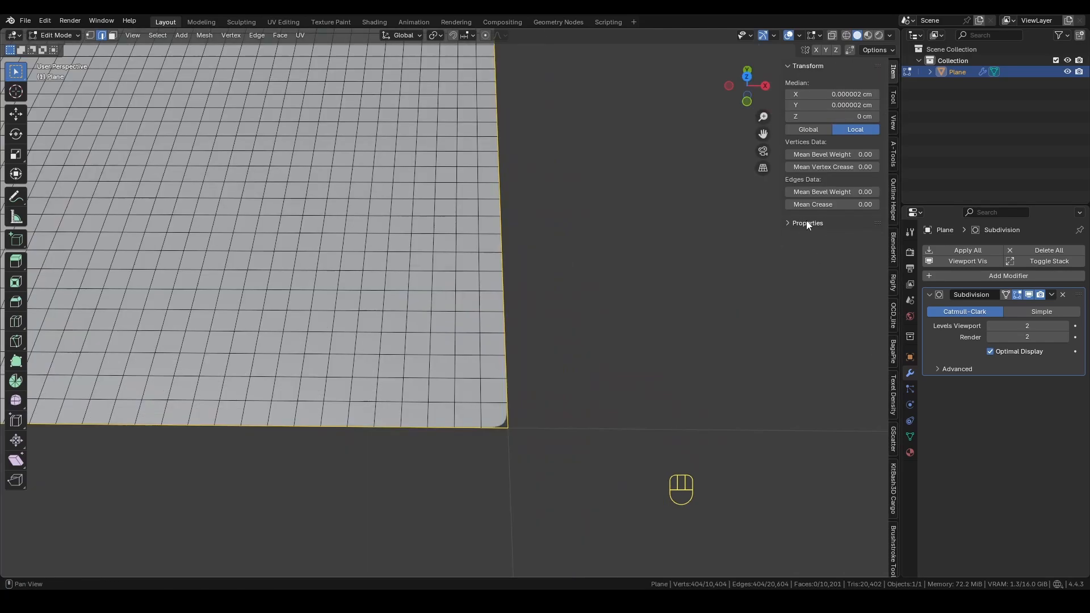
pyautogui.moveTo(842, 205); pyautogui.dragTo(873, 204)
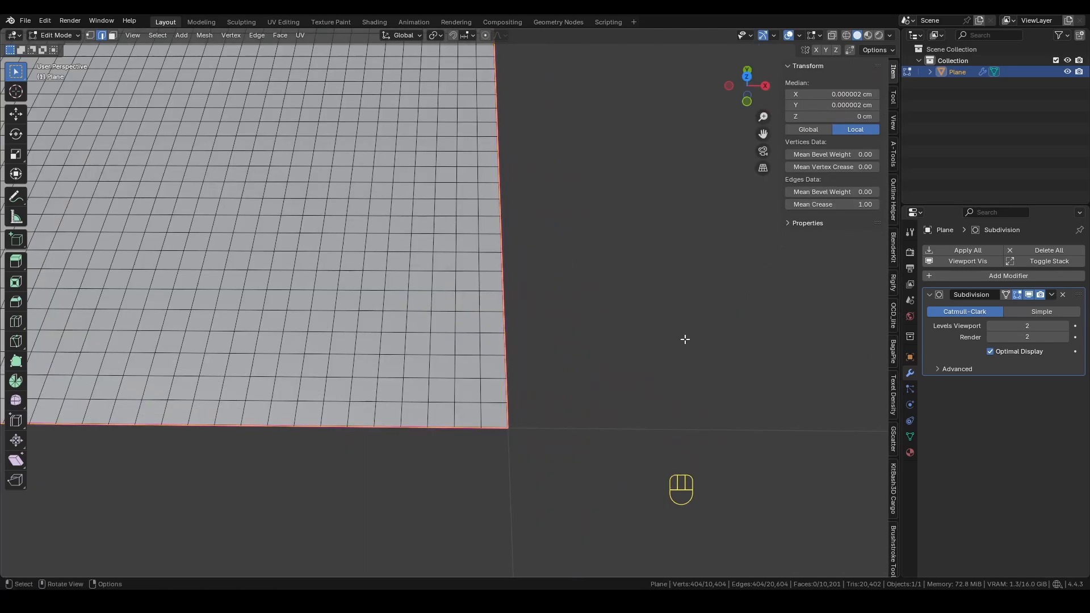
pyautogui.press('n')
pyautogui.press('Tab')
# Apply the Subdivision modifier at 4 viewport levels and add a Displace modifier to the plane.
pyautogui.click(1065, 326)
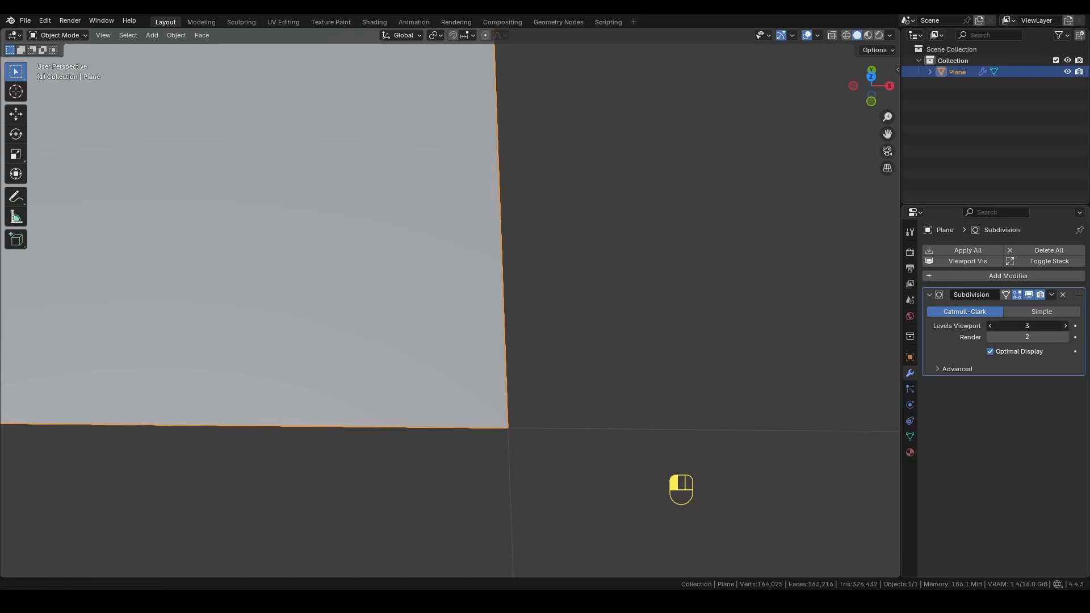
pyautogui.click(1066, 326)
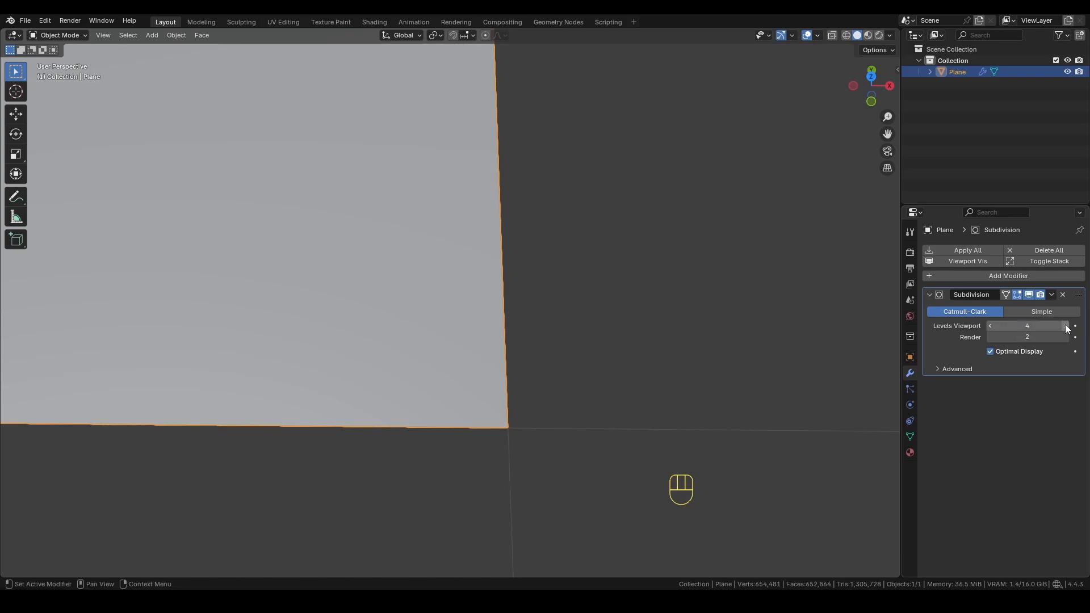
pyautogui.click(1052, 294)
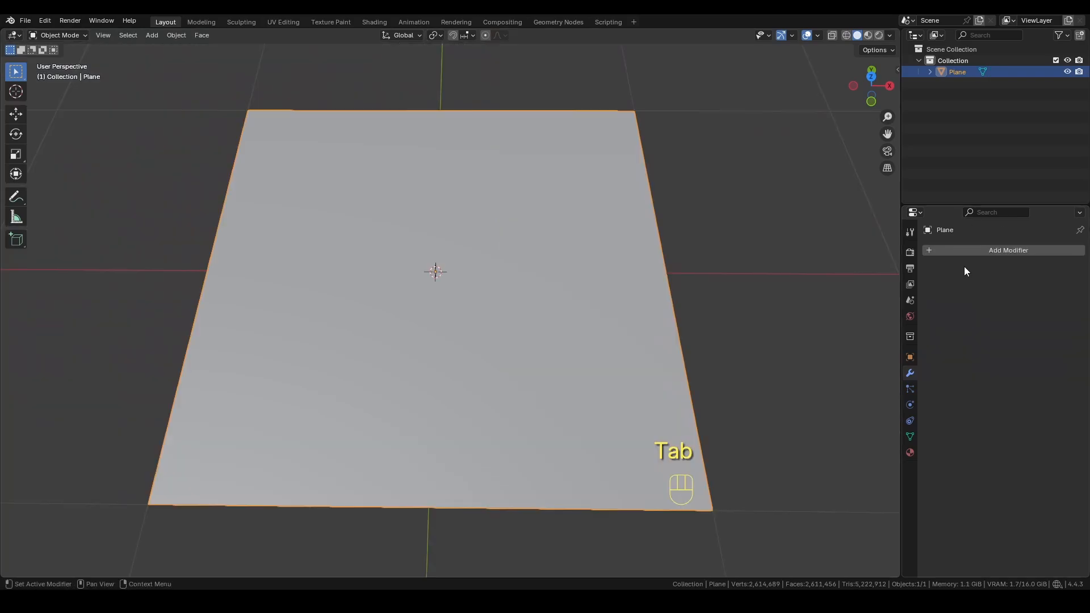
pyautogui.click(961, 250)
pyautogui.moveTo(918, 258)
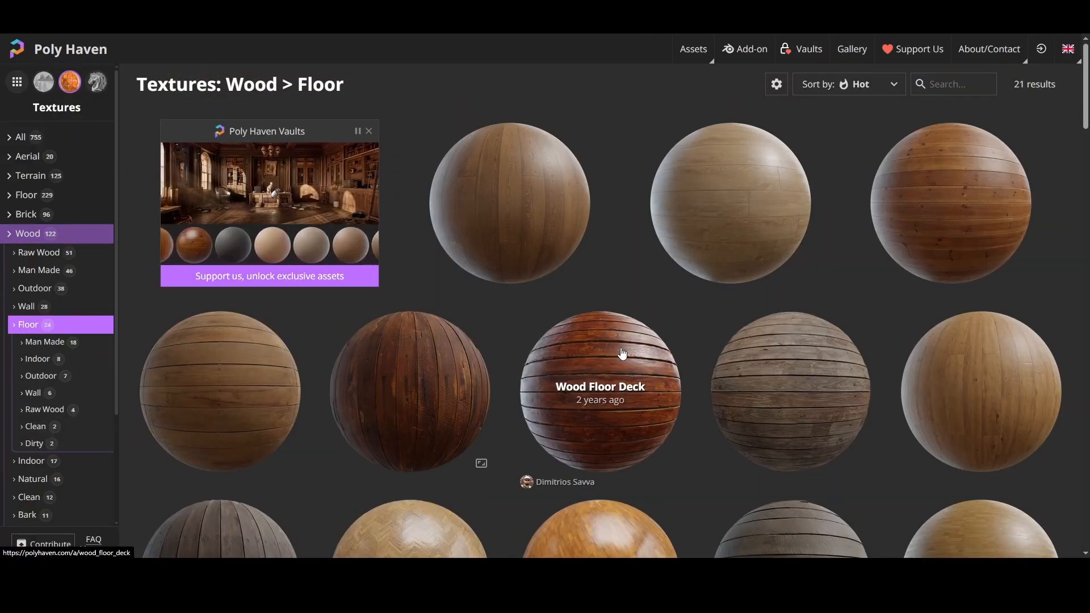
# On Poly Haven, open the Wood Floor Deck texture, preview its clay render and download the 4K version.
pyautogui.click(623, 353)
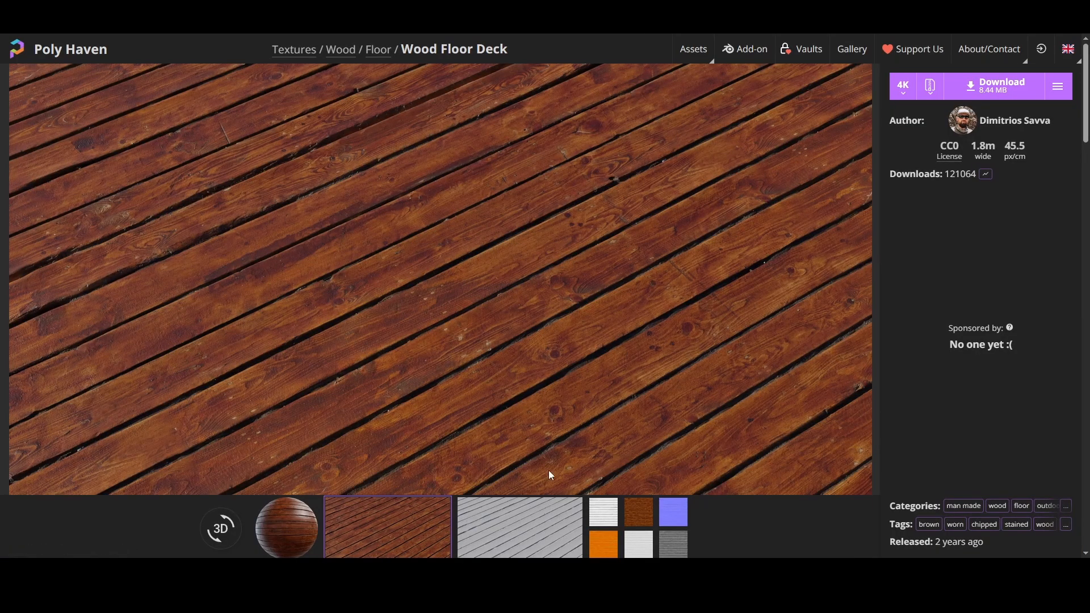
pyautogui.click(545, 518)
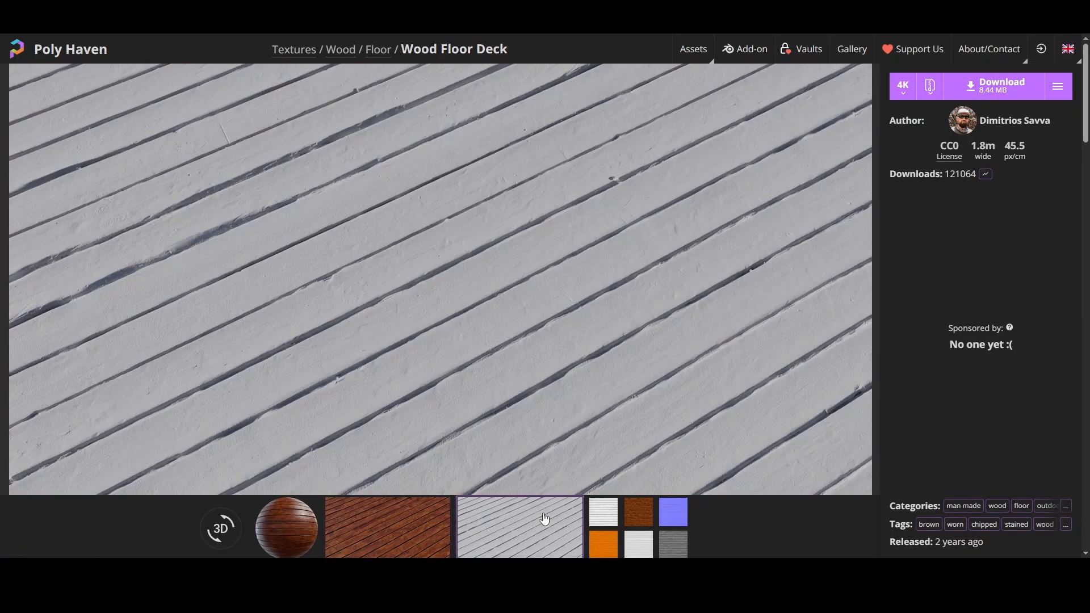
pyautogui.click(995, 94)
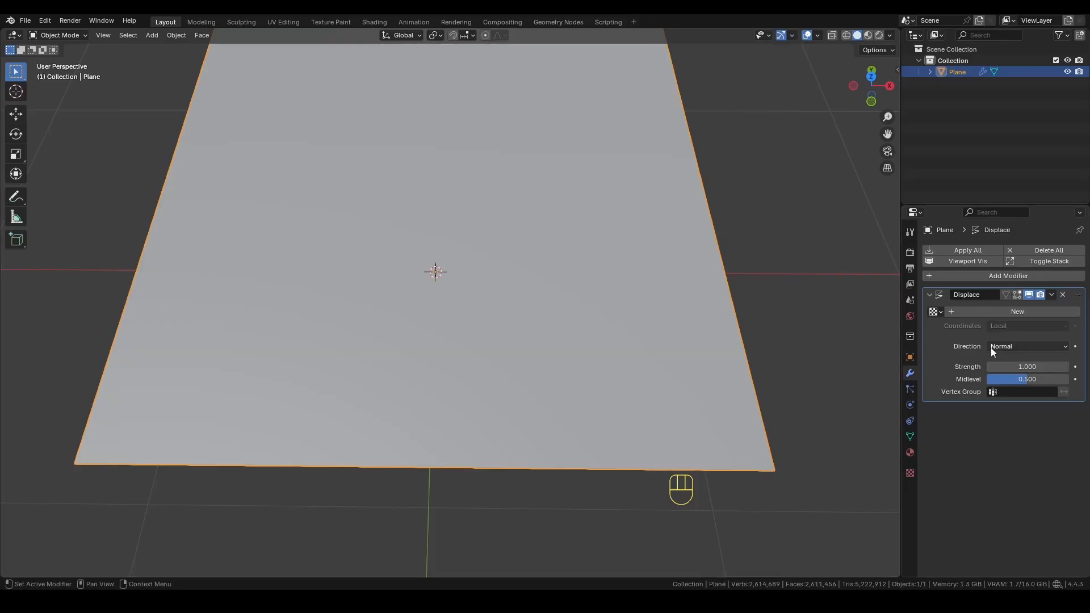
# In Blender, create a new texture for the Displace modifier and load wood_floor_deck_disp_4k.png from the downloaded textures as its image.
pyautogui.click(951, 311)
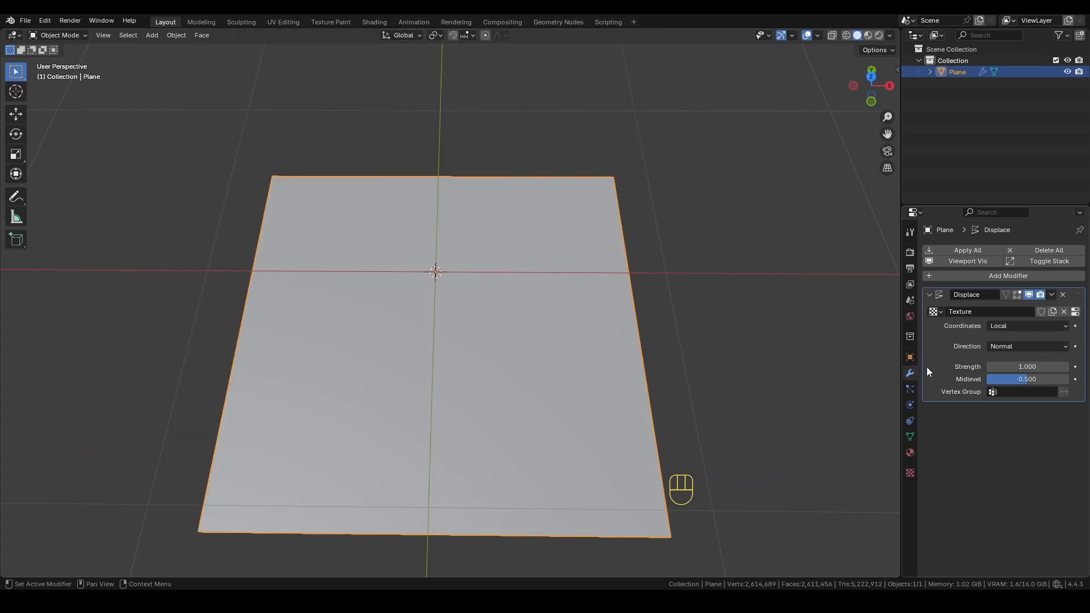
pyautogui.click(1075, 312)
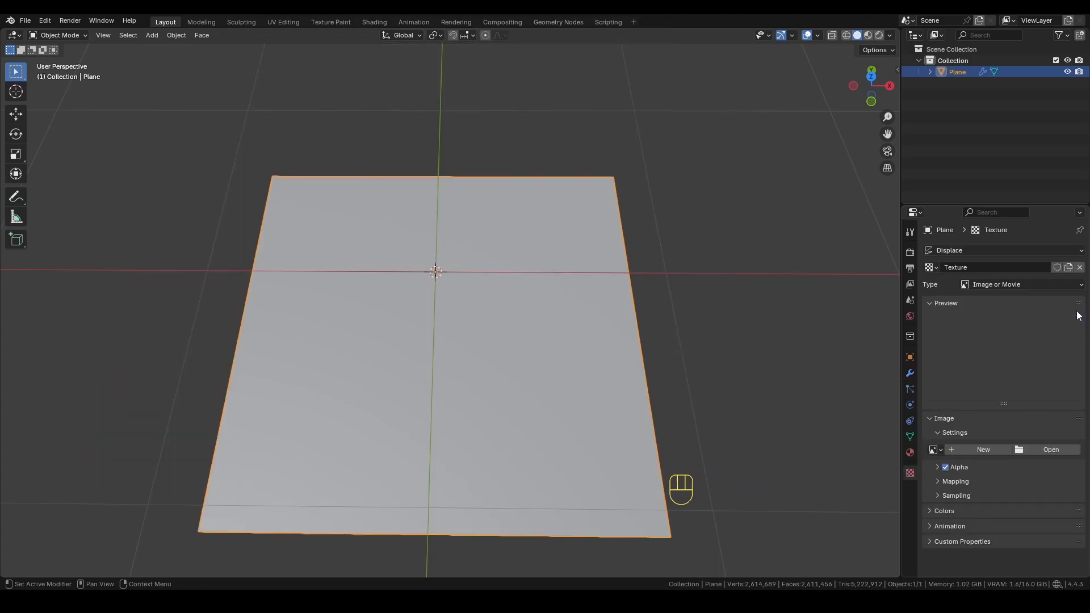
pyautogui.click(1041, 448)
pyautogui.click(422, 197)
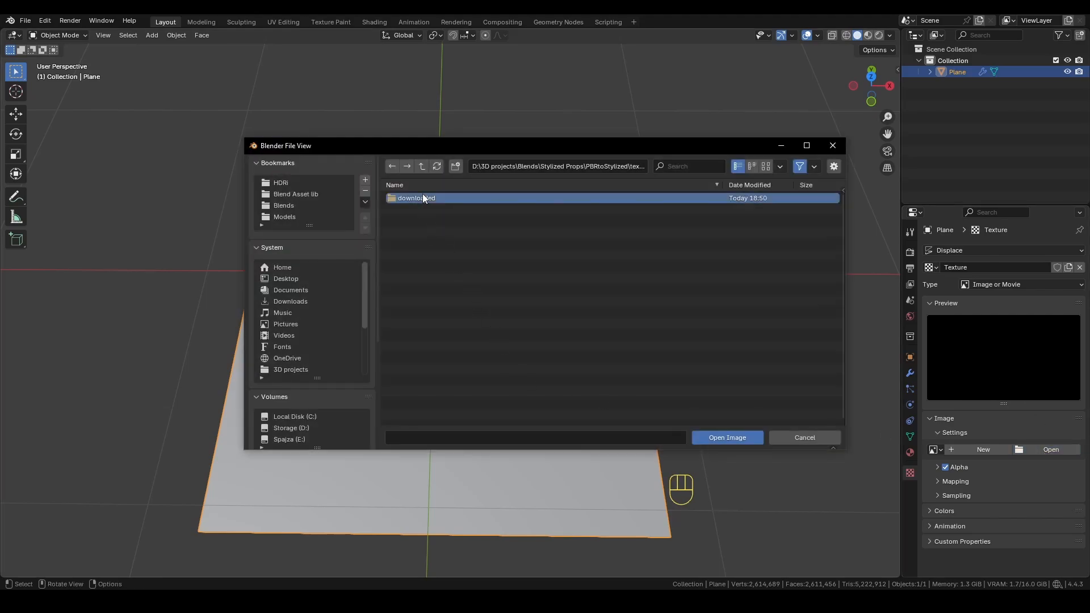
pyautogui.click(422, 198)
pyautogui.click(423, 198)
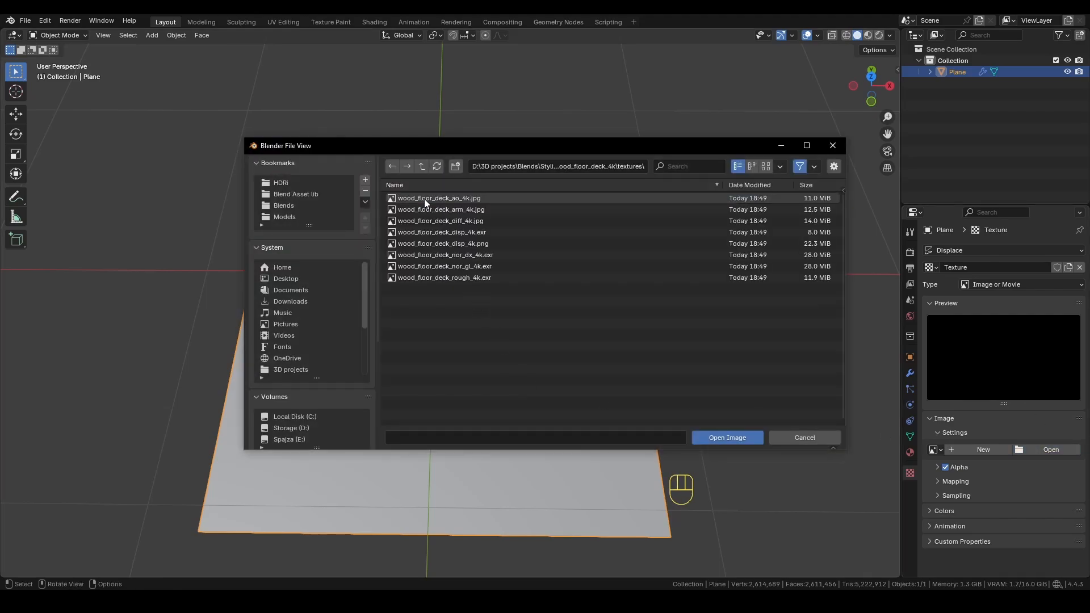
pyautogui.click(443, 243)
pyautogui.click(732, 438)
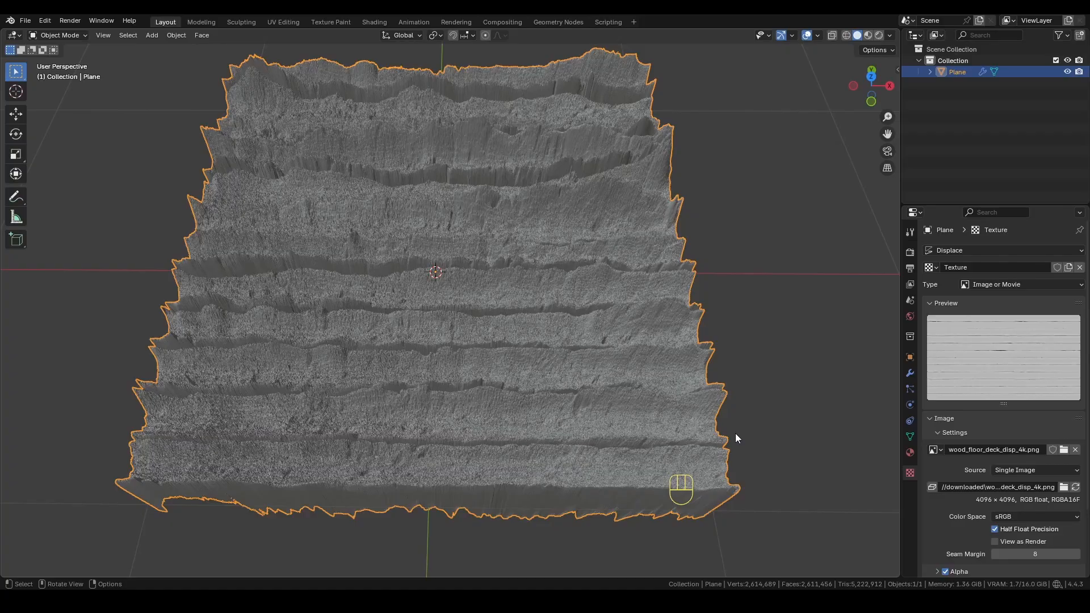
# Reduce the Displace modifier's strength to 0.2 and further to 0.1.
pyautogui.moveTo(486, 271); pyautogui.dragTo(625, 255, button='middle')
pyautogui.click(910, 373)
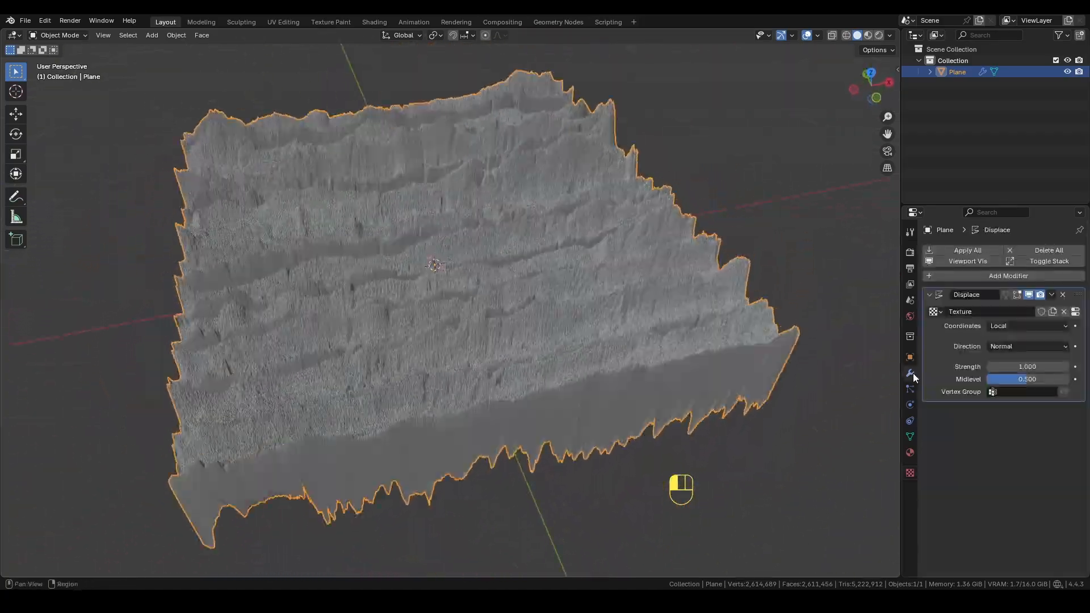
pyautogui.moveTo(1029, 367); pyautogui.dragTo(1029, 367)
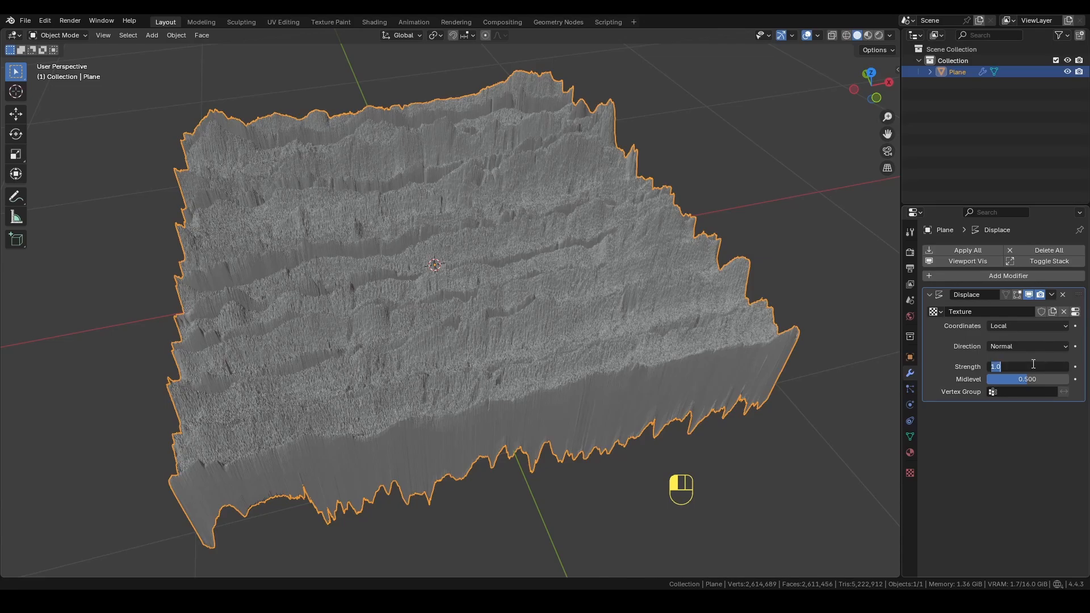
pyautogui.press('Return')
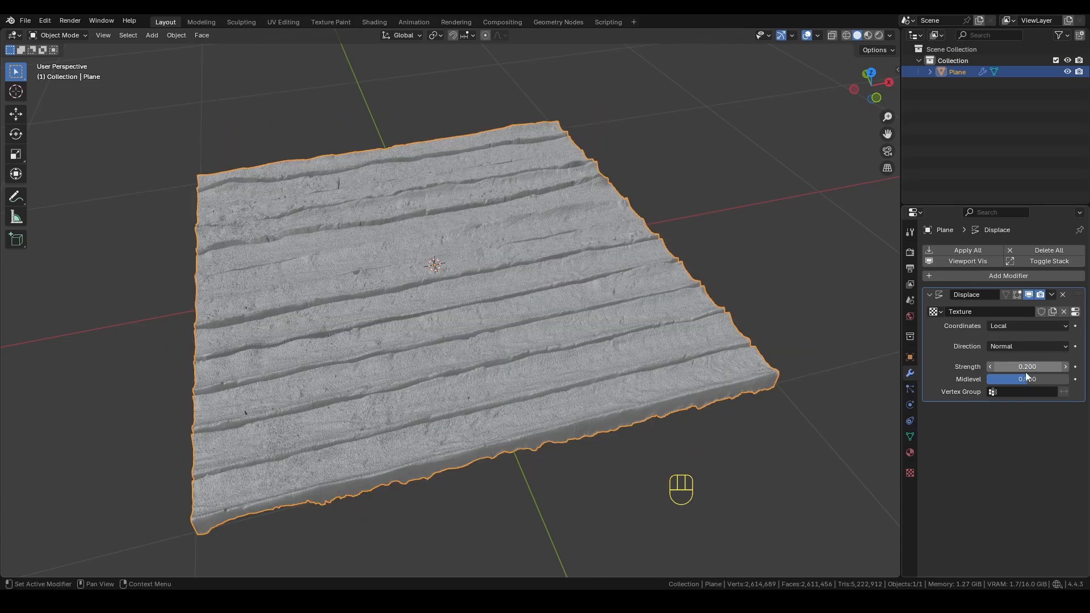
pyautogui.click(1031, 367)
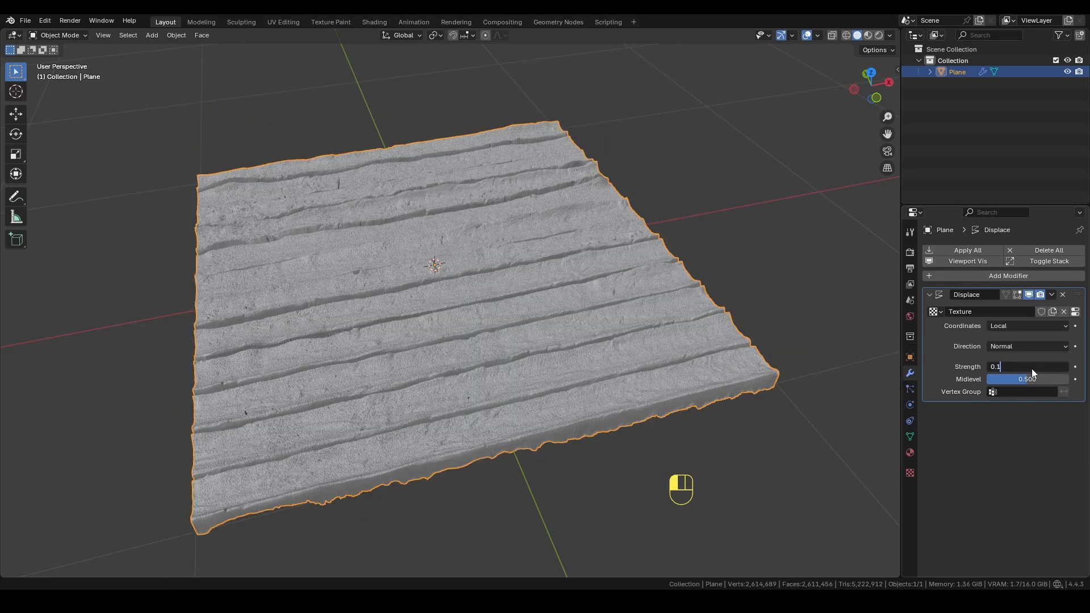
pyautogui.write('0.1')
pyautogui.press('Return')
# Inspect the displaced planks up close and apply smooth shading to the plane.
pyautogui.scroll(5, 632, 433)
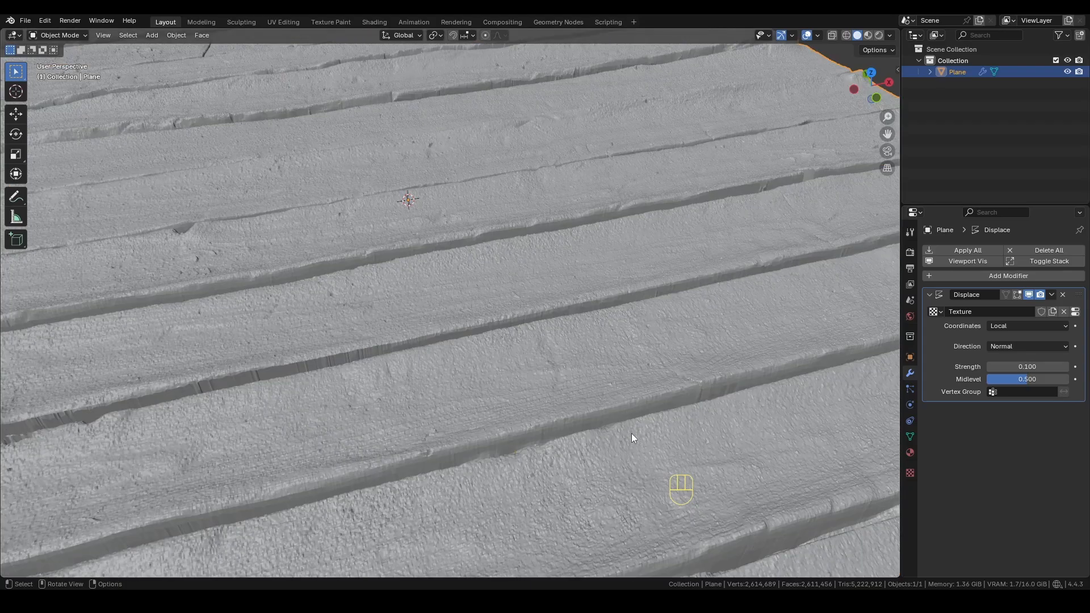
pyautogui.moveTo(631, 434); pyautogui.dragTo(516, 407, button='middle')
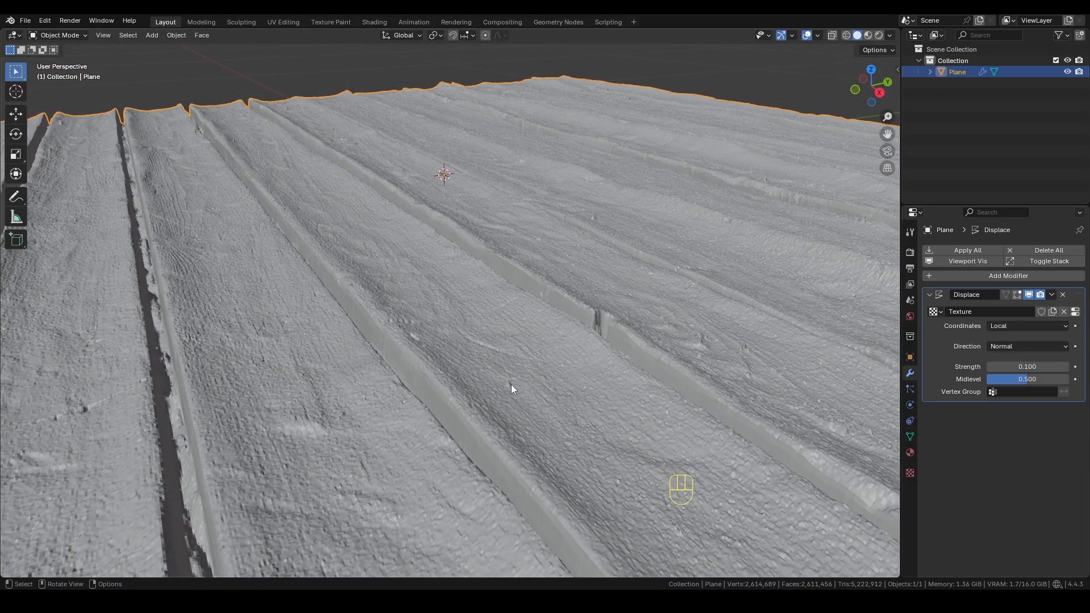
pyautogui.click(177, 35)
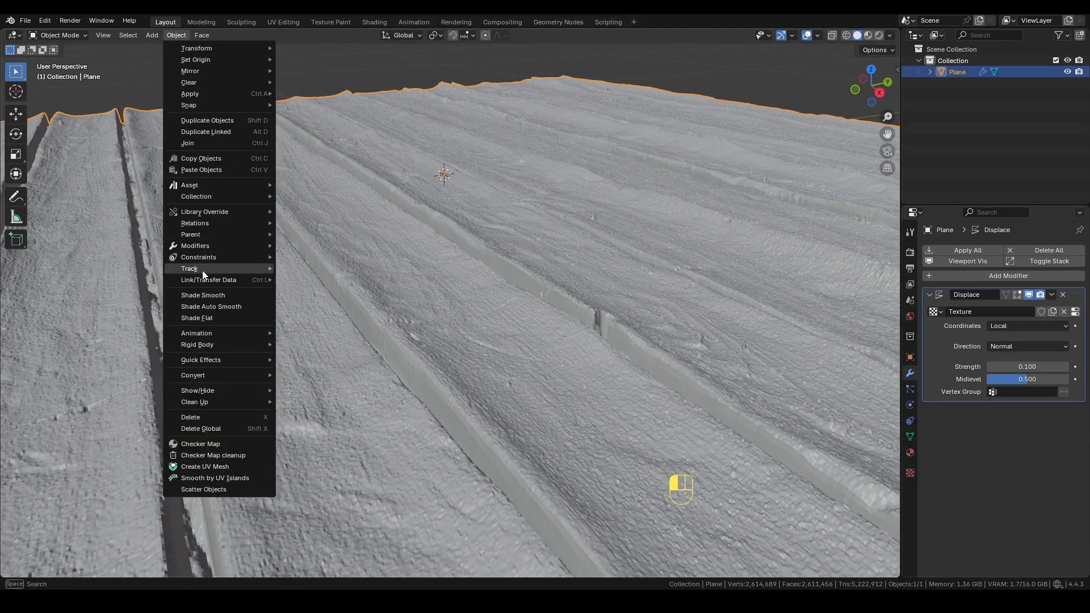
pyautogui.click(204, 295)
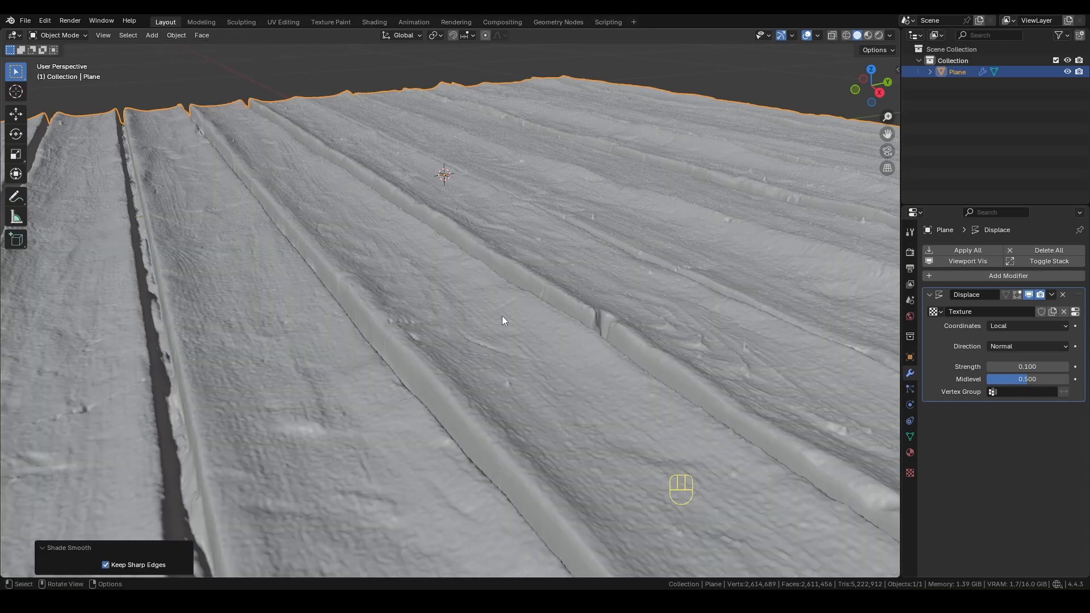
# Set the Displace modifier's strength to 0.05.
pyautogui.moveTo(508, 316)
pyautogui.mouseDown(button='middle')
pyautogui.moveTo(436, 314)
pyautogui.moveTo(490, 301)
pyautogui.moveTo(495, 315)
pyautogui.mouseUp(button='middle')
pyautogui.click(1043, 367)
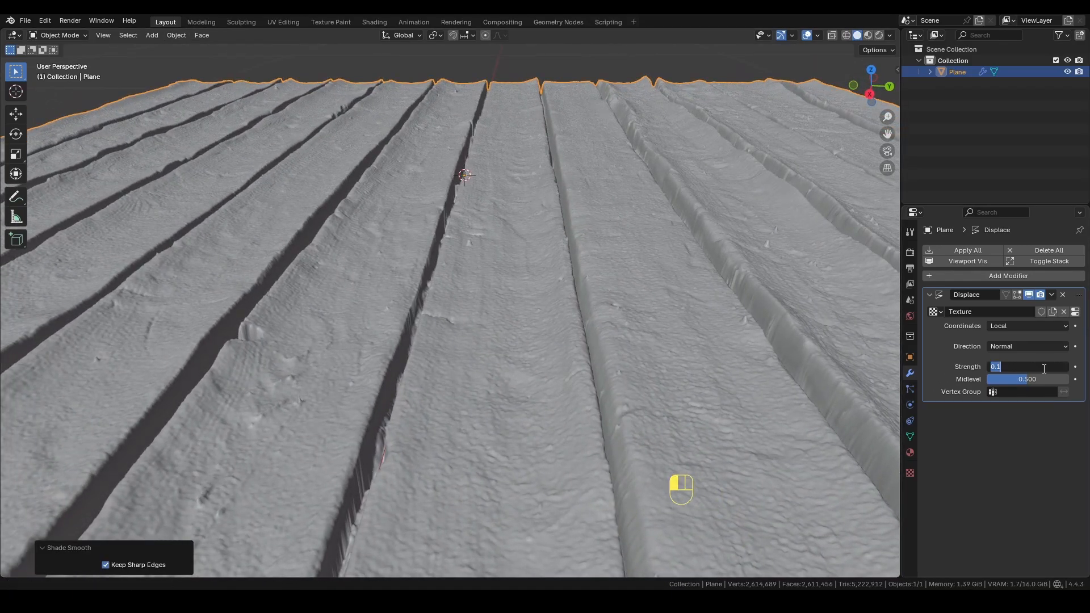
pyautogui.press('Return')
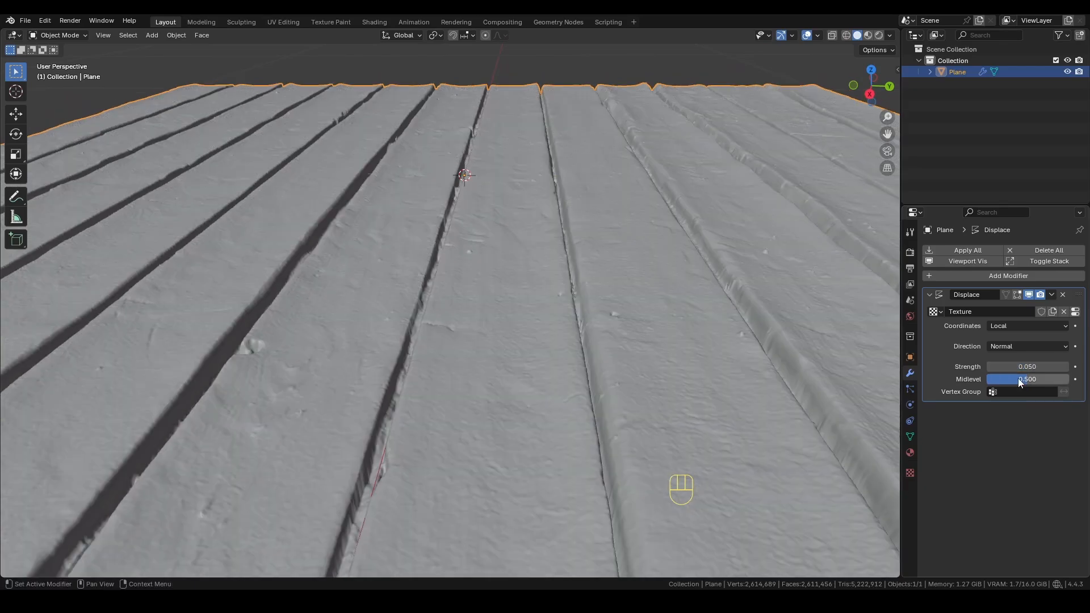
# Set the Displace modifier's strength to 0.035, check the planks from another angle, and apply the modifier to the plane.
pyautogui.moveTo(599, 220); pyautogui.dragTo(640, 245, button='middle')
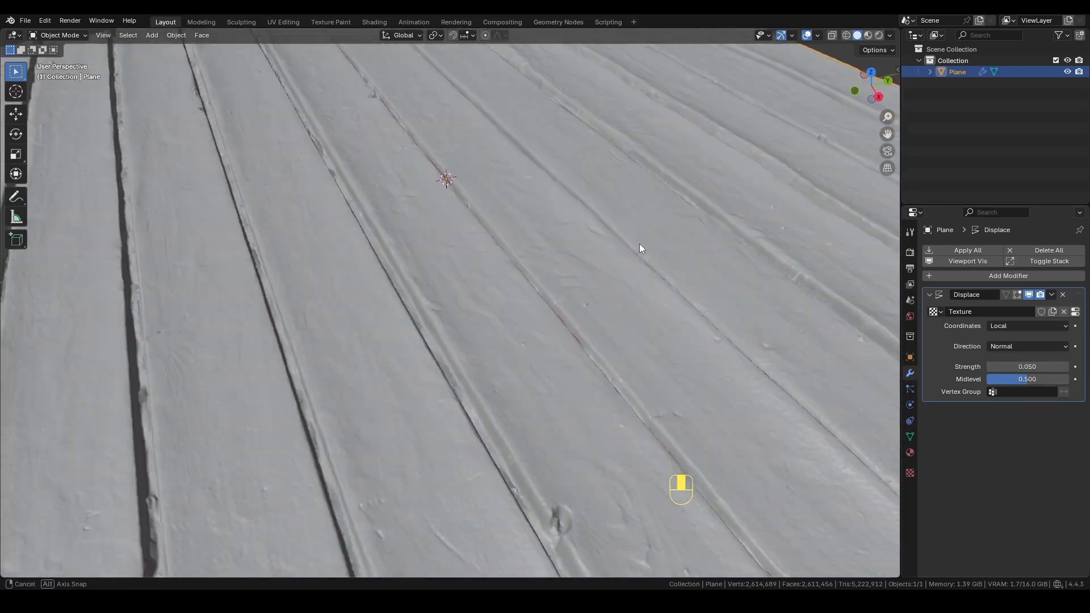
pyautogui.scroll(-5, 457, 307)
pyautogui.moveTo(462, 297); pyautogui.dragTo(506, 287, button='middle')
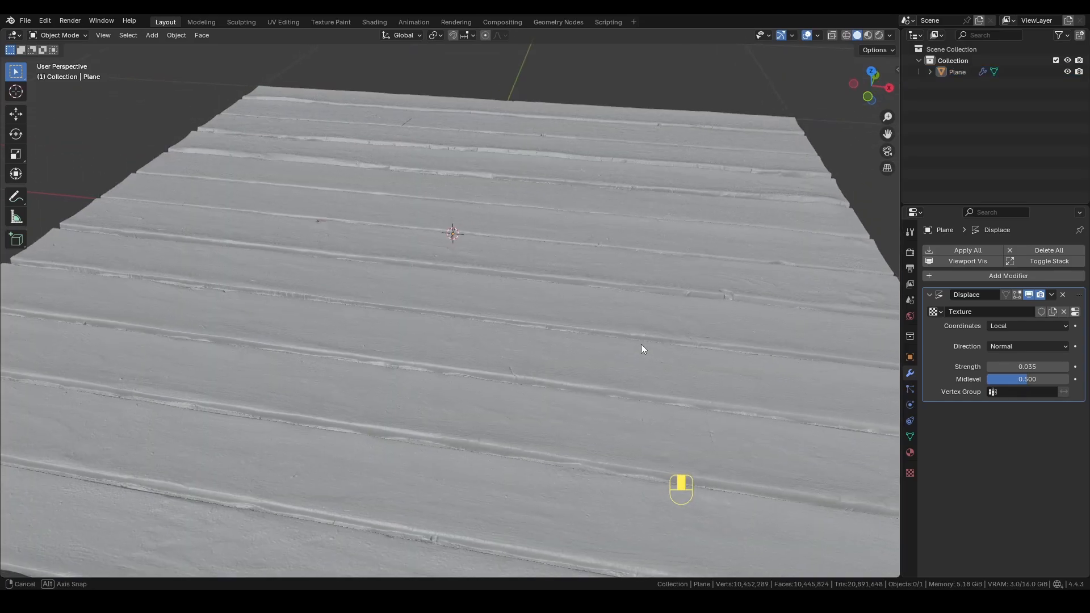
pyautogui.moveTo(642, 344); pyautogui.dragTo(678, 363, button='middle')
pyautogui.click(1050, 294)
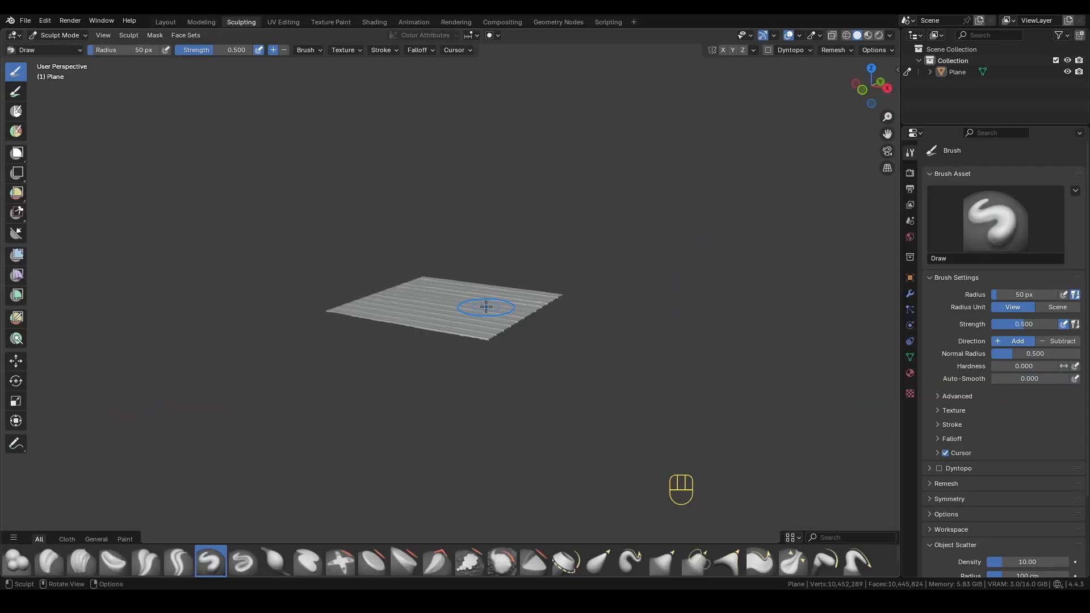
# Save the file and switch the viewport's MatCap to the red clay material for sculpting the floor.
pyautogui.moveTo(443, 307); pyautogui.dragTo(503, 389, button='middle')
pyautogui.scroll(7, 504, 389)
pyautogui.hotkey('ctrl', 's')
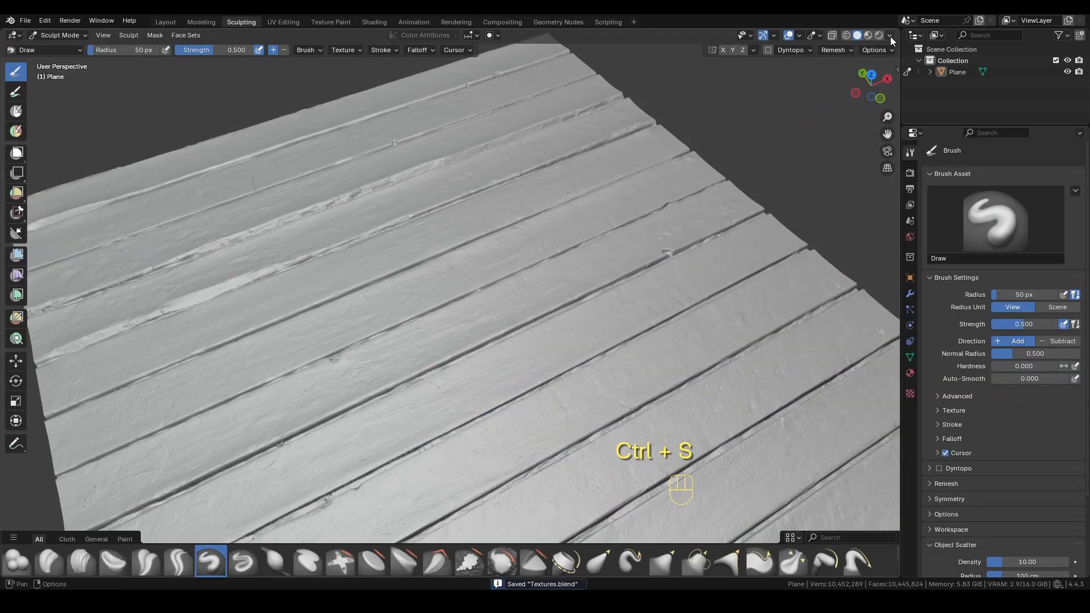
pyautogui.click(890, 35)
pyautogui.click(889, 115)
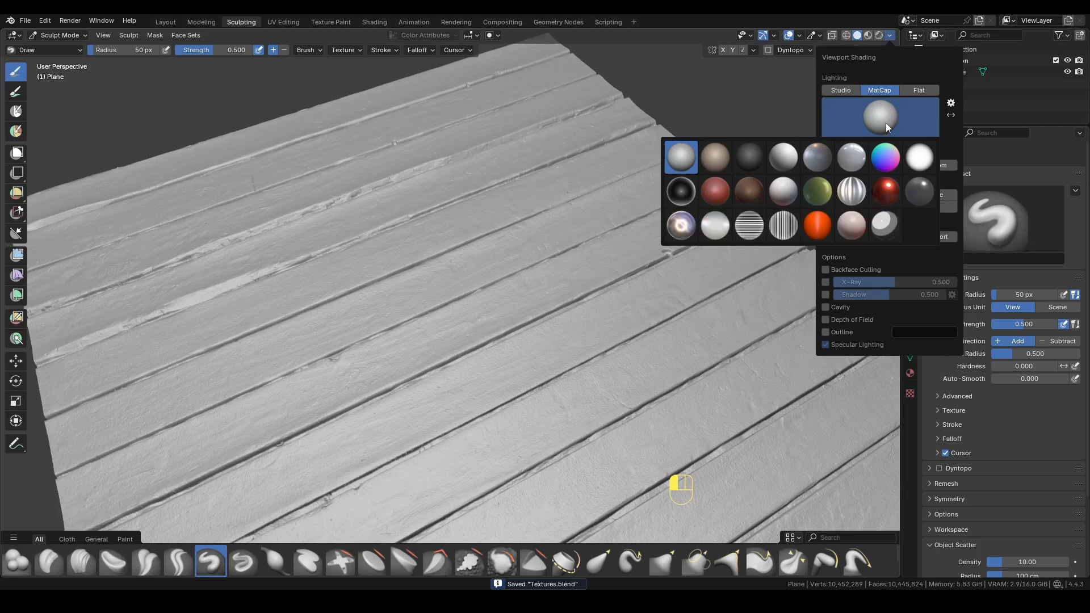
pyautogui.click(716, 194)
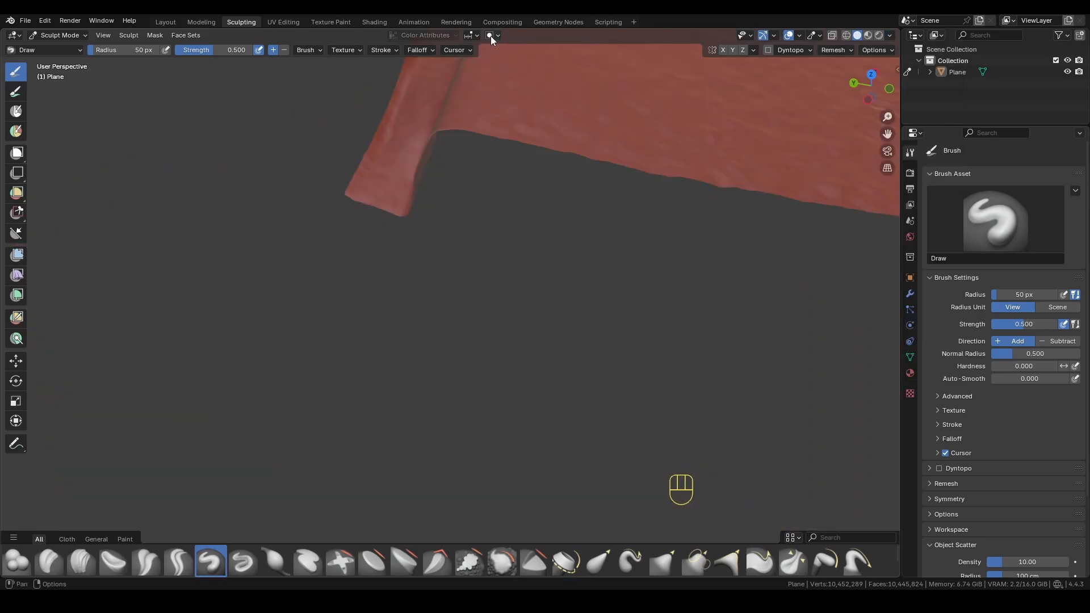
# Enable Mesh Boundary auto-masking with one propagation step and create a mask from it to protect the floor's border.
pyautogui.click(494, 35)
pyautogui.click(440, 100)
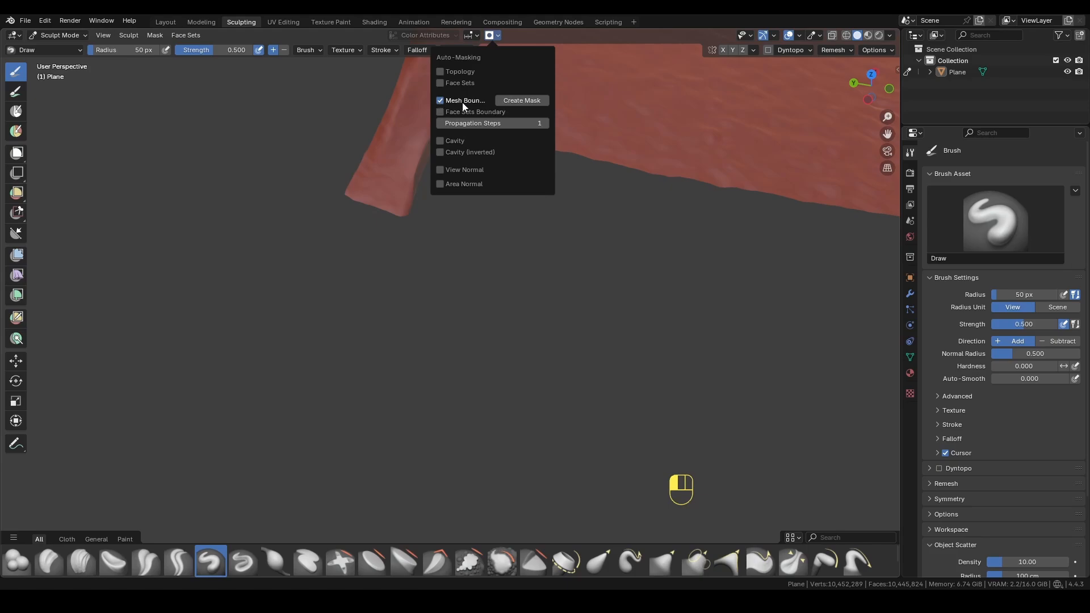
pyautogui.click(506, 102)
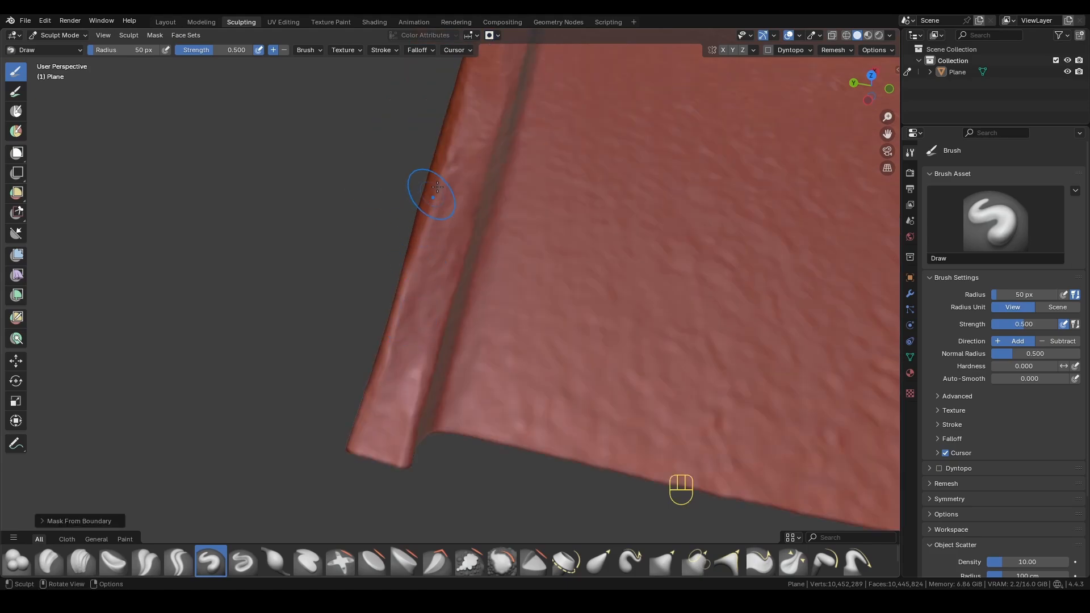
# Test the boundary mask with Draw brush strokes along the outer edge of the corner plank.
pyautogui.moveTo(452, 162); pyautogui.dragTo(464, 124)
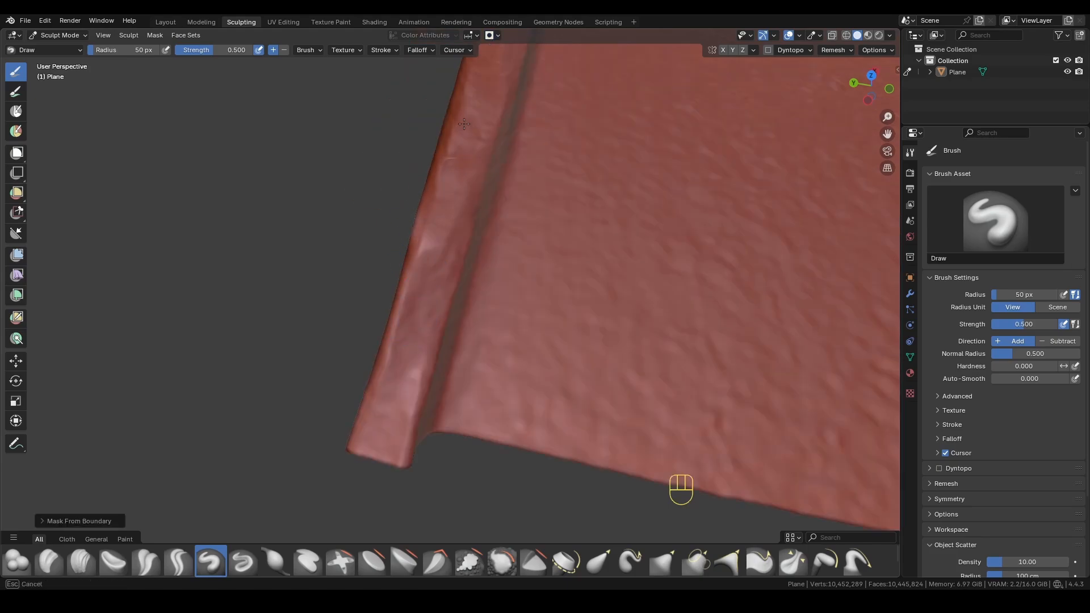
pyautogui.moveTo(428, 237)
pyautogui.mouseDown()
pyautogui.moveTo(404, 340)
pyautogui.moveTo(402, 280)
pyautogui.mouseUp()
pyautogui.moveTo(390, 318)
pyautogui.mouseDown()
pyautogui.moveTo(386, 449)
pyautogui.moveTo(394, 340)
pyautogui.mouseUp()
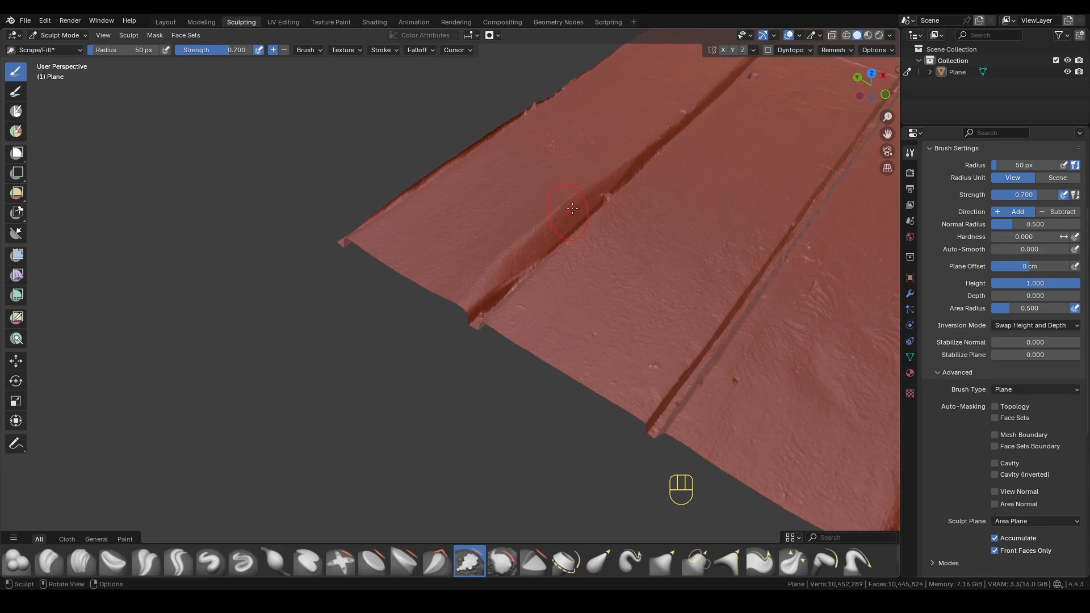
# Wear down the first plank's edge along its gap using the Scrape/Fill brush at 50 px radius and 0.700 strength.
pyautogui.moveTo(616, 182)
pyautogui.mouseDown(button='middle')
pyautogui.moveTo(531, 273)
pyautogui.moveTo(630, 294)
pyautogui.mouseUp(button='middle')
pyautogui.moveTo(693, 278); pyautogui.dragTo(755, 262)
pyautogui.moveTo(817, 261)
pyautogui.keyDown('shift'); pyautogui.mouseDown(button='middle')
pyautogui.moveTo(645, 273)
pyautogui.moveTo(661, 234)
pyautogui.mouseUp(button='middle'); pyautogui.keyUp('shift')
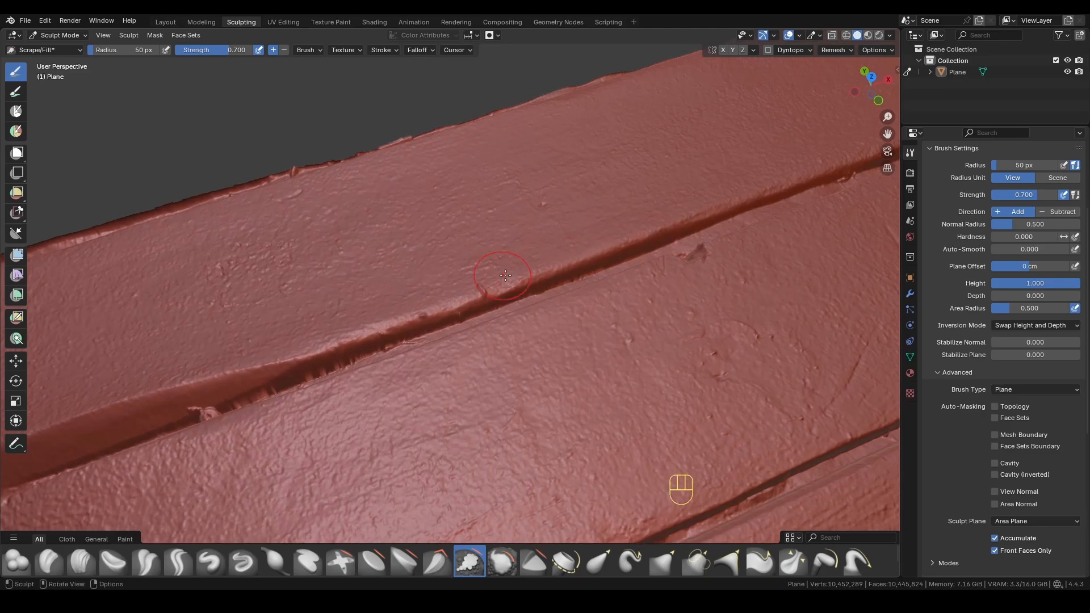
pyautogui.moveTo(504, 276); pyautogui.dragTo(612, 248)
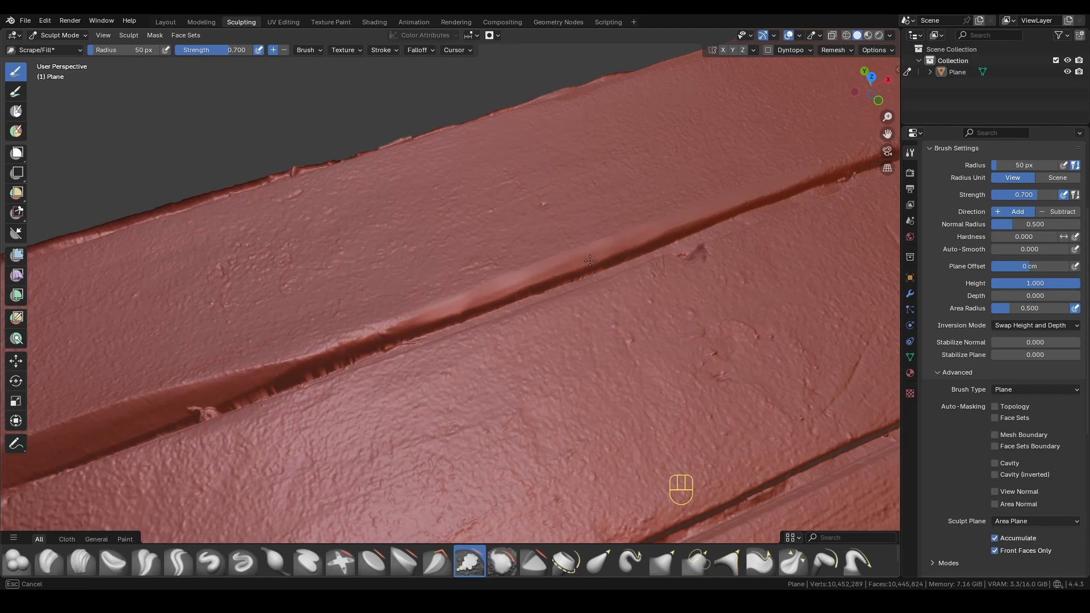
pyautogui.moveTo(590, 261); pyautogui.dragTo(409, 326)
pyautogui.moveTo(443, 301); pyautogui.dragTo(783, 264)
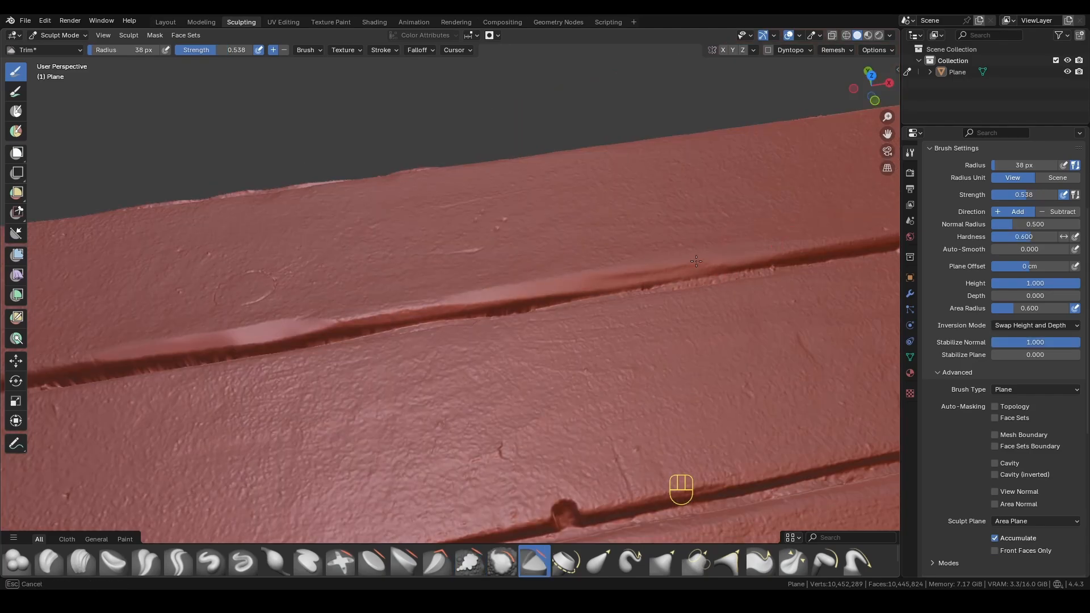
# Scrape the remaining length of the first plank's edge with a 38 px Scrape/Fill brush, undoing the last stroke.
pyautogui.keyDown('shift'); pyautogui.moveTo(681, 267); pyautogui.dragTo(466, 346, button='middle'); pyautogui.keyUp('shift')
pyautogui.moveTo(468, 357)
pyautogui.mouseDown()
pyautogui.moveTo(636, 327)
pyautogui.moveTo(386, 371)
pyautogui.mouseUp()
pyautogui.hotkey('shift', 't')
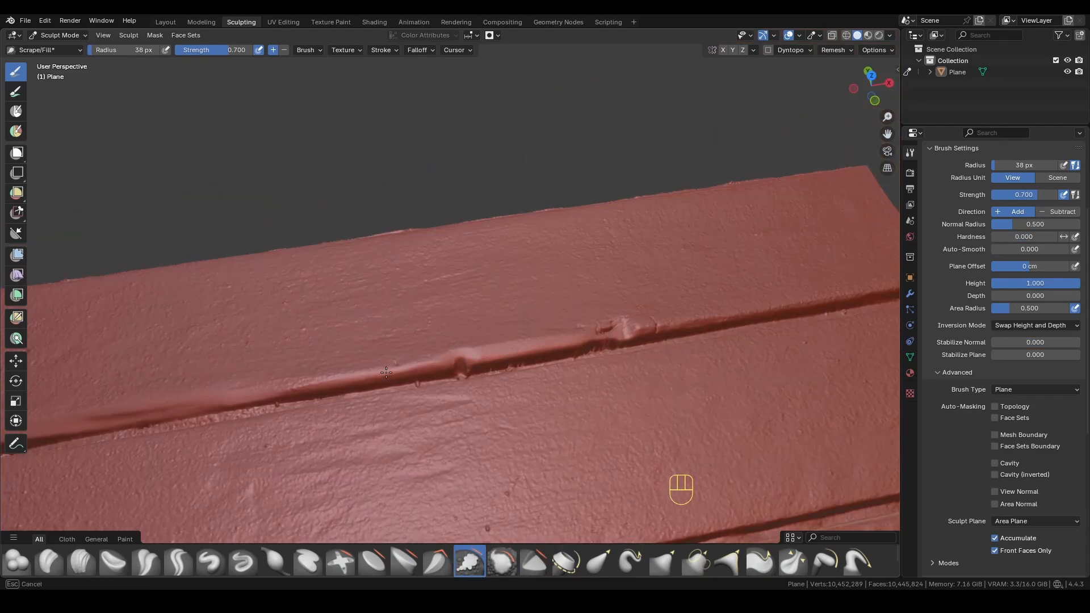
pyautogui.keyDown('shift'); pyautogui.moveTo(852, 295); pyautogui.dragTo(596, 329, button='middle'); pyautogui.keyUp('shift')
pyautogui.keyDown('ctrl'); pyautogui.moveTo(596, 329); pyautogui.dragTo(604, 287, button='middle'); pyautogui.keyUp('ctrl')
pyautogui.moveTo(573, 355); pyautogui.dragTo(423, 375)
pyautogui.keyDown('ctrl'); pyautogui.moveTo(364, 346); pyautogui.dragTo(352, 392, button='middle'); pyautogui.keyUp('ctrl')
pyautogui.keyDown('shift'); pyautogui.moveTo(340, 386); pyautogui.dragTo(571, 338, button='middle'); pyautogui.keyUp('shift')
pyautogui.keyDown('shift'); pyautogui.moveTo(352, 335); pyautogui.dragTo(670, 341, button='middle'); pyautogui.keyUp('shift')
pyautogui.keyDown('ctrl'); pyautogui.moveTo(511, 363); pyautogui.dragTo(511, 329, button='middle'); pyautogui.keyUp('ctrl')
pyautogui.moveTo(445, 322); pyautogui.dragTo(818, 263)
pyautogui.keyDown('shift'); pyautogui.moveTo(818, 272); pyautogui.dragTo(645, 316, button='middle'); pyautogui.keyUp('shift')
pyautogui.hotkey('ctrl', 'z')
# Bevel the second plank's edge along its gap with Scrape/Fill strokes at 38 px radius and 0.700 strength.
pyautogui.keyDown('shift'); pyautogui.moveTo(499, 317); pyautogui.dragTo(709, 335, button='middle'); pyautogui.keyUp('shift')
pyautogui.keyDown('shift'); pyautogui.moveTo(738, 295); pyautogui.dragTo(397, 284, button='middle'); pyautogui.keyUp('shift')
pyautogui.moveTo(556, 283); pyautogui.dragTo(624, 267, button='middle')
pyautogui.moveTo(681, 223); pyautogui.dragTo(508, 302)
pyautogui.keyDown('shift'); pyautogui.moveTo(454, 307); pyautogui.dragTo(681, 250, button='middle'); pyautogui.keyUp('shift')
pyautogui.moveTo(647, 244); pyautogui.dragTo(499, 318)
pyautogui.keyDown('ctrl'); pyautogui.moveTo(488, 318); pyautogui.dragTo(494, 347, button='middle'); pyautogui.keyUp('ctrl')
pyautogui.keyDown('shift'); pyautogui.moveTo(352, 375); pyautogui.dragTo(624, 273, button='middle'); pyautogui.keyUp('shift')
pyautogui.moveTo(624, 284); pyautogui.dragTo(493, 354)
pyautogui.keyDown('shift'); pyautogui.moveTo(397, 386); pyautogui.dragTo(676, 250, button='middle'); pyautogui.keyUp('shift')
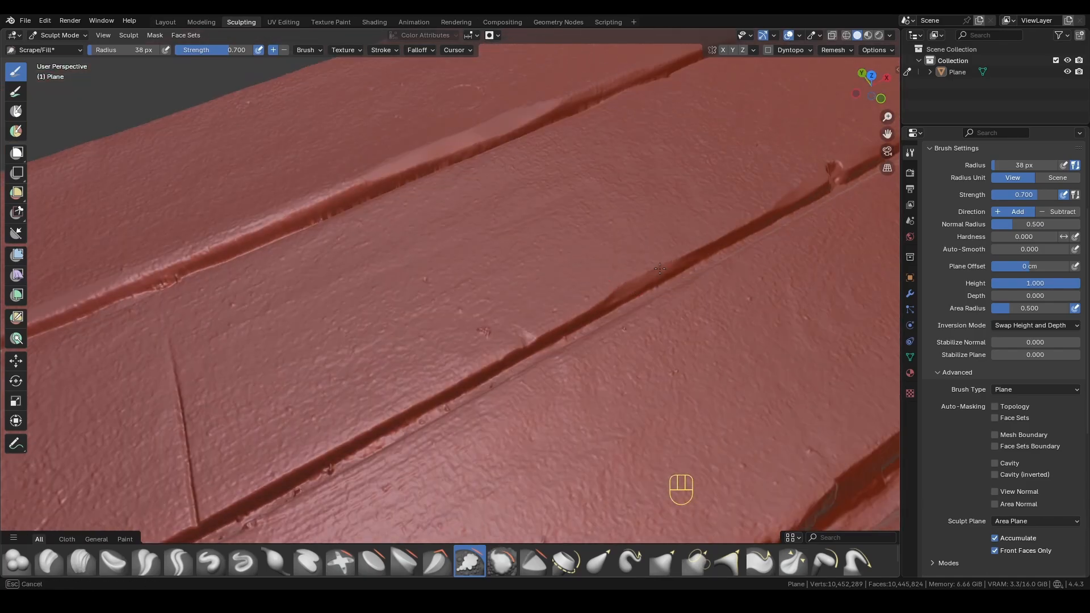
# Extend the scraped bevel along the second plank's gap towards the end of the floor.
pyautogui.moveTo(659, 269); pyautogui.dragTo(744, 227)
pyautogui.keyDown('shift'); pyautogui.moveTo(352, 398); pyautogui.dragTo(738, 187, button='middle'); pyautogui.keyUp('shift')
pyautogui.moveTo(573, 321); pyautogui.dragTo(770, 218)
pyautogui.moveTo(664, 271); pyautogui.dragTo(404, 417)
pyautogui.moveTo(579, 250)
pyautogui.keyDown('ctrl'); pyautogui.mouseDown(button='middle')
pyautogui.moveTo(588, 305)
pyautogui.moveTo(596, 250)
pyautogui.mouseUp(button='middle'); pyautogui.keyUp('ctrl')
pyautogui.moveTo(539, 295); pyautogui.dragTo(352, 406)
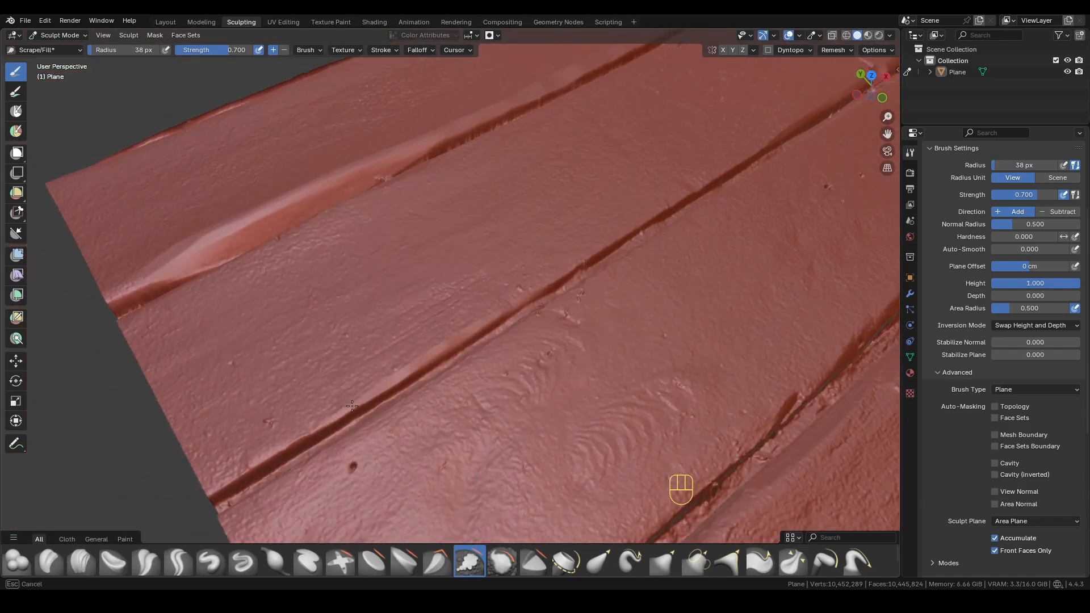
# Scrape down the rough, splintered edge along the wide third gap with long Scrape/Fill strokes.
pyautogui.moveTo(352, 406)
pyautogui.mouseDown(button='middle')
pyautogui.moveTo(450, 297)
pyautogui.moveTo(389, 301)
pyautogui.mouseUp(button='middle')
pyautogui.moveTo(647, 242); pyautogui.dragTo(526, 271)
pyautogui.keyDown('shift'); pyautogui.moveTo(738, 272); pyautogui.dragTo(613, 244, button='middle'); pyautogui.keyUp('shift')
pyautogui.moveTo(477, 326); pyautogui.dragTo(352, 364)
pyautogui.moveTo(351, 363); pyautogui.dragTo(387, 355, button='middle')
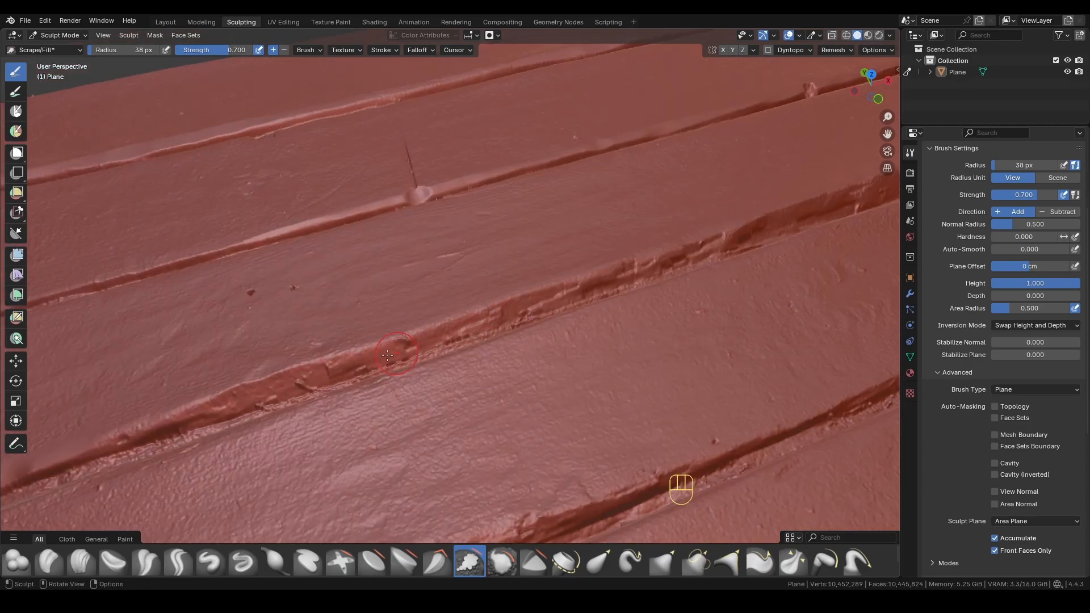
pyautogui.moveTo(477, 319); pyautogui.dragTo(171, 419)
pyautogui.moveTo(590, 286); pyautogui.dragTo(190, 414)
pyautogui.keyDown('shift'); pyautogui.moveTo(721, 233); pyautogui.dragTo(284, 397, button='middle'); pyautogui.keyUp('shift')
pyautogui.moveTo(300, 392); pyautogui.dragTo(622, 290)
# Soften the plank edges along the following gap near the floor's end with the Scrape/Fill brush.
pyautogui.keyDown('shift'); pyautogui.moveTo(341, 358); pyautogui.dragTo(562, 318, button='middle'); pyautogui.keyUp('shift')
pyautogui.keyDown('ctrl'); pyautogui.moveTo(625, 272); pyautogui.dragTo(602, 335, button='middle'); pyautogui.keyUp('ctrl')
pyautogui.moveTo(602, 334); pyautogui.dragTo(534, 352, button='middle')
pyautogui.moveTo(673, 366); pyautogui.dragTo(411, 400)
pyautogui.moveTo(488, 340); pyautogui.dragTo(545, 309, button='middle')
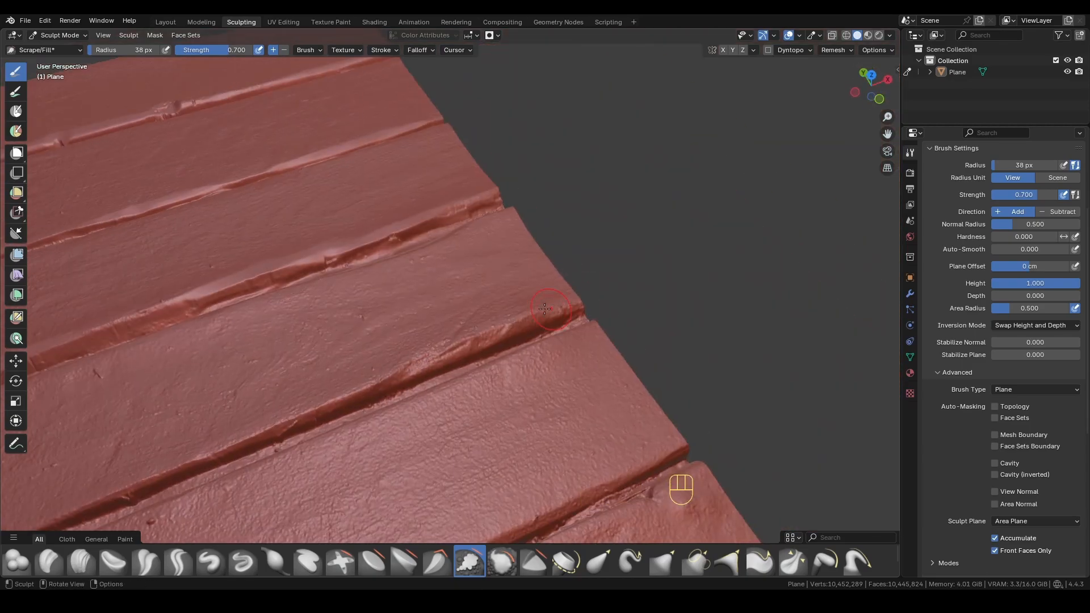
pyautogui.moveTo(513, 327); pyautogui.dragTo(386, 380)
pyautogui.keyDown('shift'); pyautogui.moveTo(391, 369); pyautogui.dragTo(601, 284, button='middle'); pyautogui.keyUp('shift')
pyautogui.moveTo(516, 326); pyautogui.dragTo(323, 398)
pyautogui.keyDown('shift'); pyautogui.moveTo(363, 374); pyautogui.dragTo(511, 267, button='middle'); pyautogui.keyUp('shift')
pyautogui.keyDown('shift'); pyautogui.moveTo(511, 267); pyautogui.dragTo(545, 250, button='middle'); pyautogui.keyUp('shift')
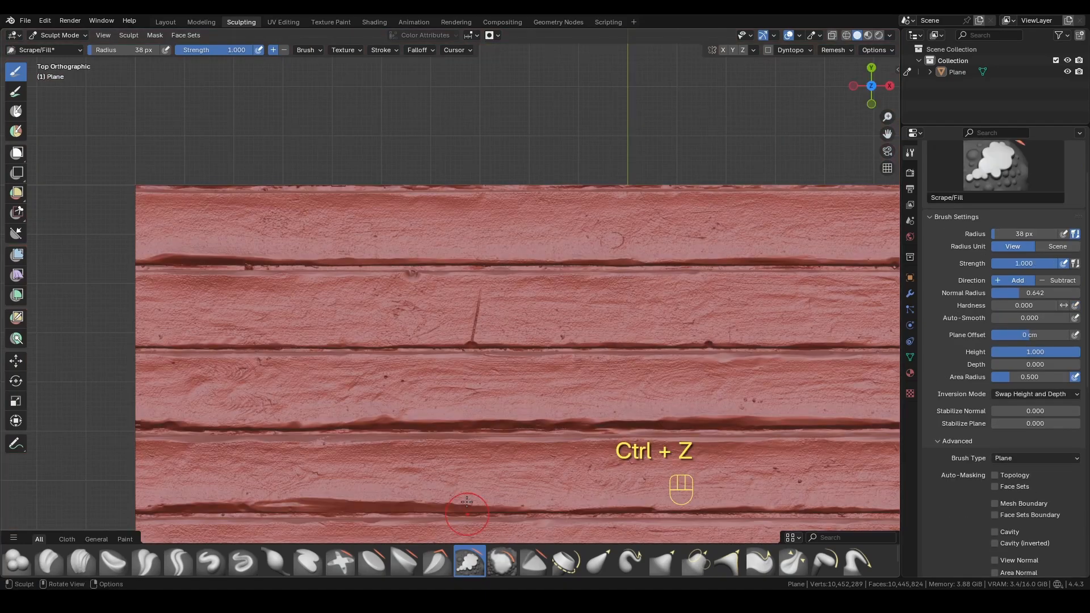
# Set the Scrape/Fill strength to 0.594 and flatten the surface detail on the first half of the outermost plank in top view.
pyautogui.rightClick(341, 252)
pyautogui.moveTo(380, 274); pyautogui.dragTo(349, 273)
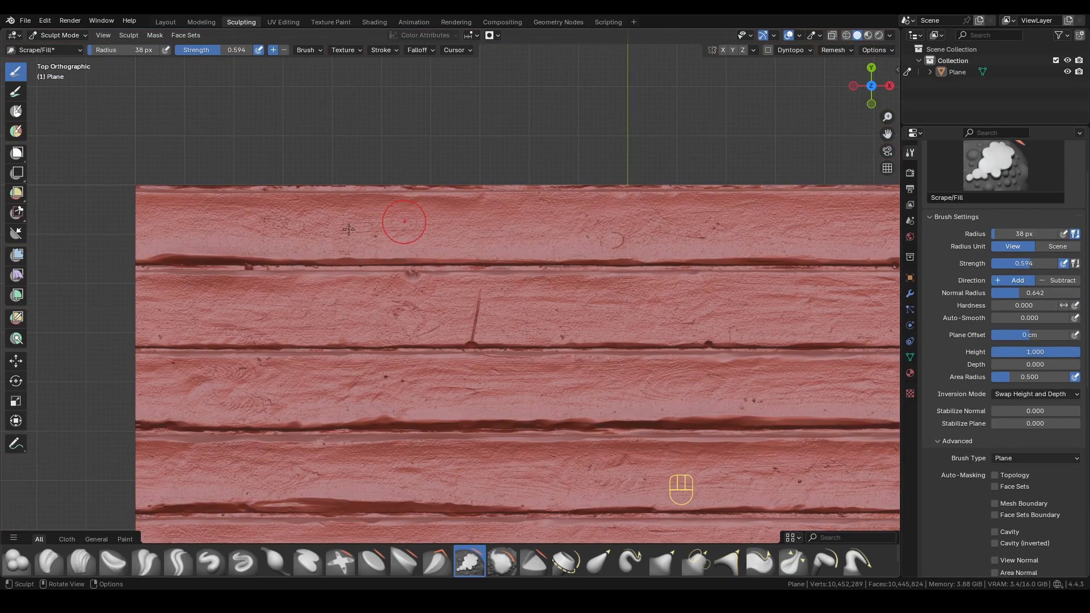
pyautogui.moveTo(200, 227); pyautogui.dragTo(430, 229)
pyautogui.moveTo(260, 238); pyautogui.dragTo(245, 232)
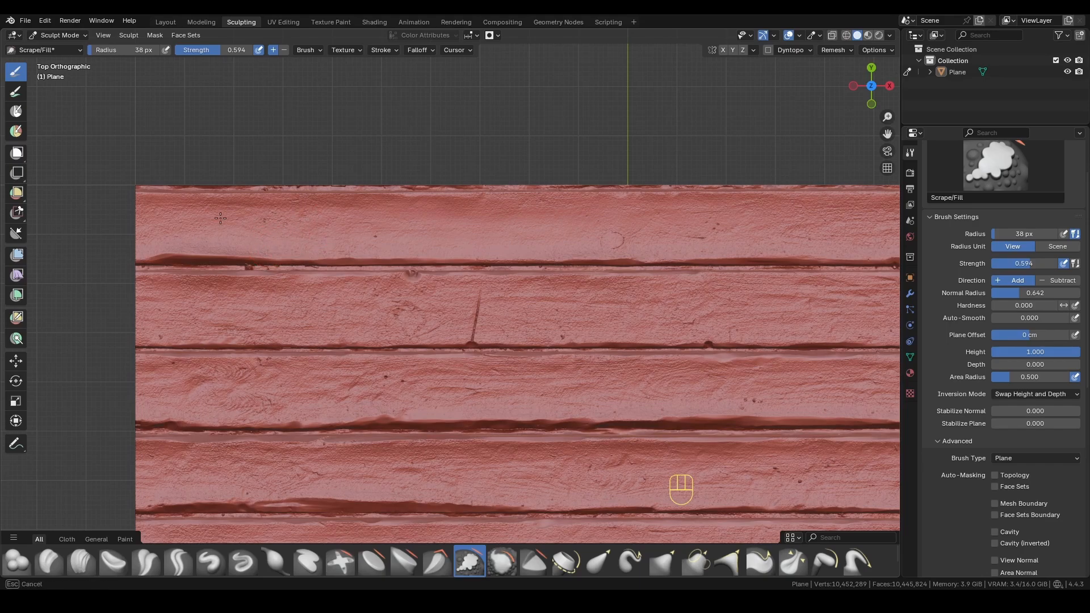
pyautogui.moveTo(280, 213); pyautogui.dragTo(196, 209)
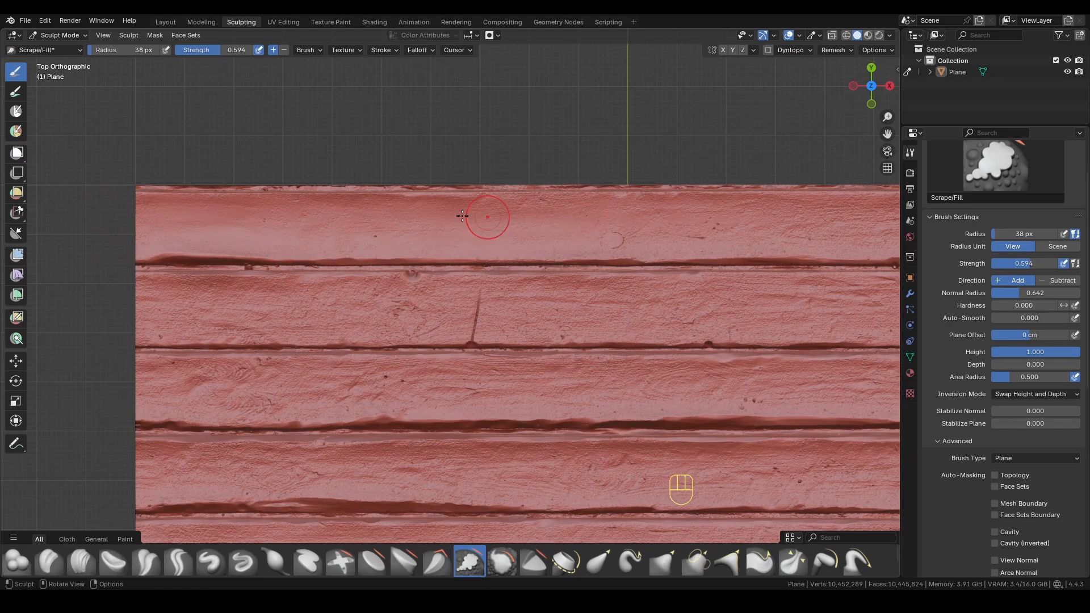
# Flatten the rest of the outermost plank's surface with Scrape/Fill and undo the last stroke.
pyautogui.keyDown('shift'); pyautogui.moveTo(616, 232); pyautogui.dragTo(440, 239, button='middle'); pyautogui.keyUp('shift')
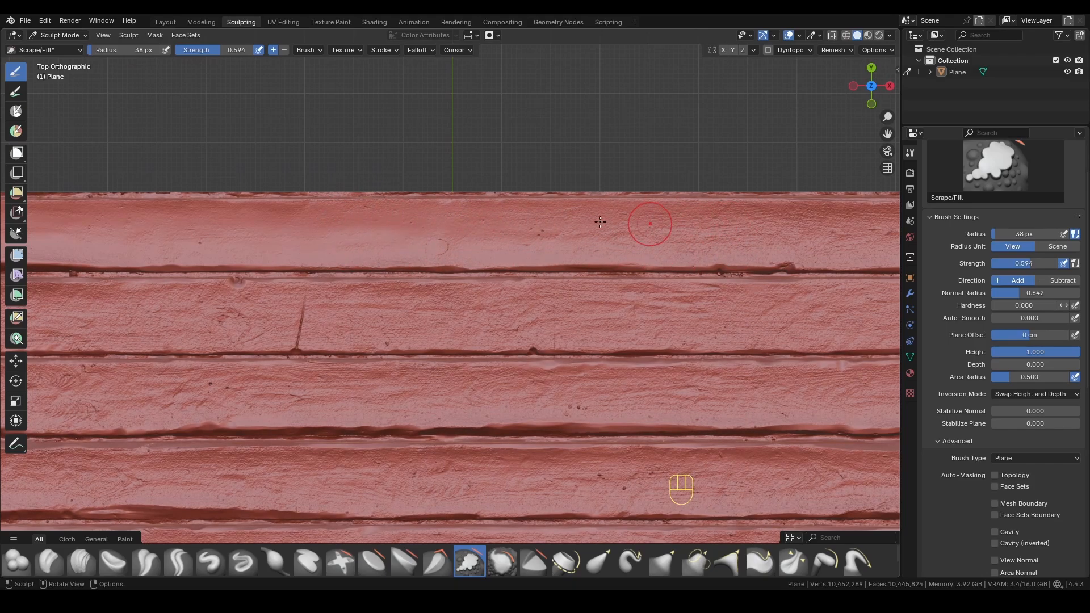
pyautogui.keyDown('shift'); pyautogui.moveTo(567, 246); pyautogui.dragTo(405, 245, button='middle'); pyautogui.keyUp('shift')
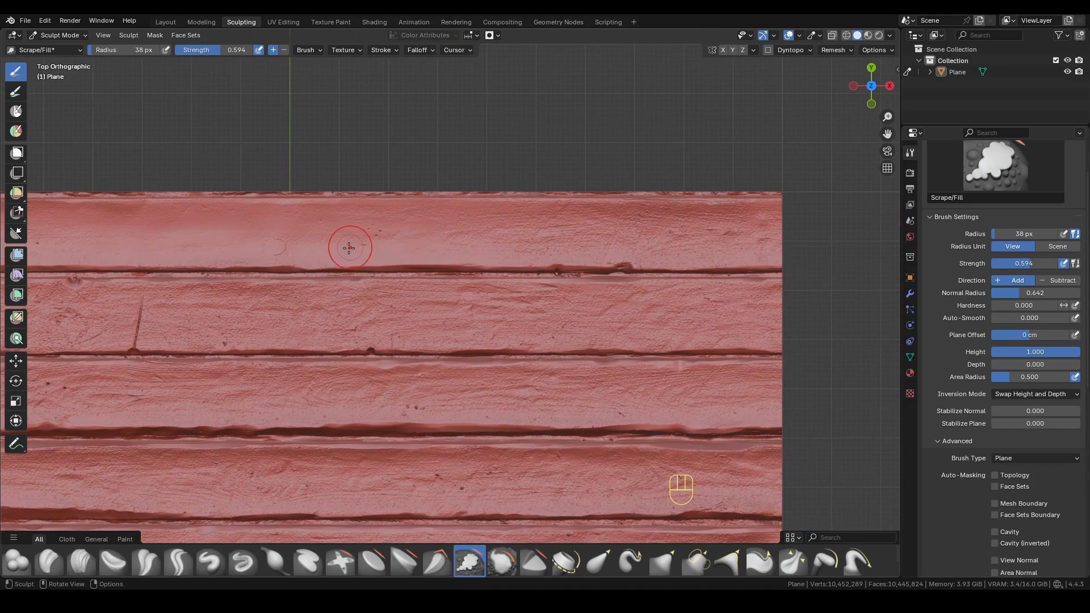
pyautogui.moveTo(387, 231); pyautogui.dragTo(683, 237)
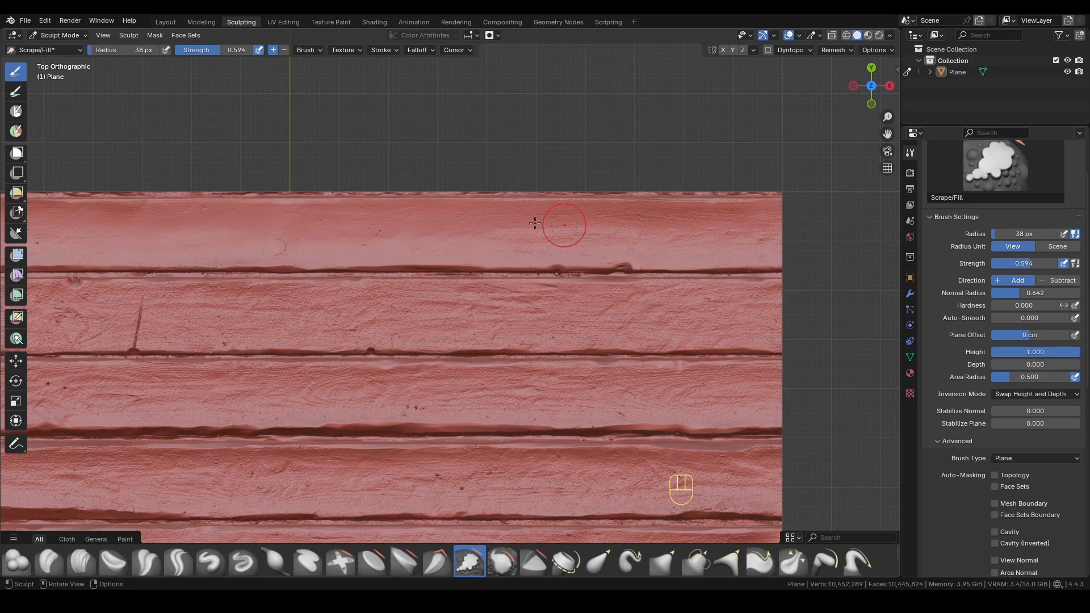
pyautogui.hotkey('ctrl', 'z')
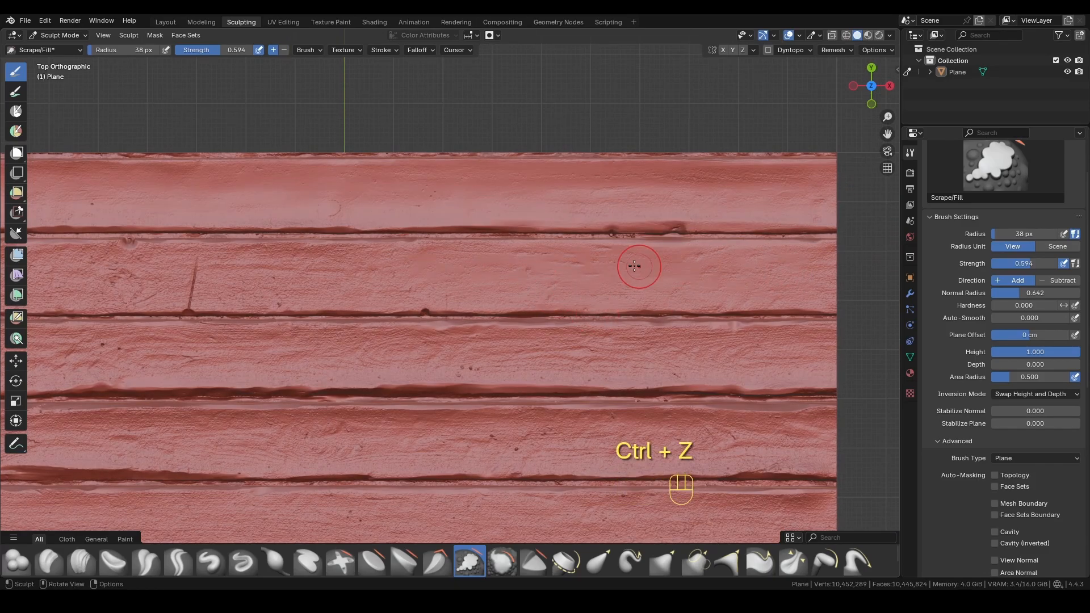
pyautogui.moveTo(378, 340)
pyautogui.keyDown('shift'); pyautogui.mouseDown(button='middle')
pyautogui.moveTo(706, 302)
pyautogui.moveTo(414, 297)
pyautogui.moveTo(397, 287)
pyautogui.moveTo(380, 308)
pyautogui.mouseUp(button='middle'); pyautogui.keyUp('shift')
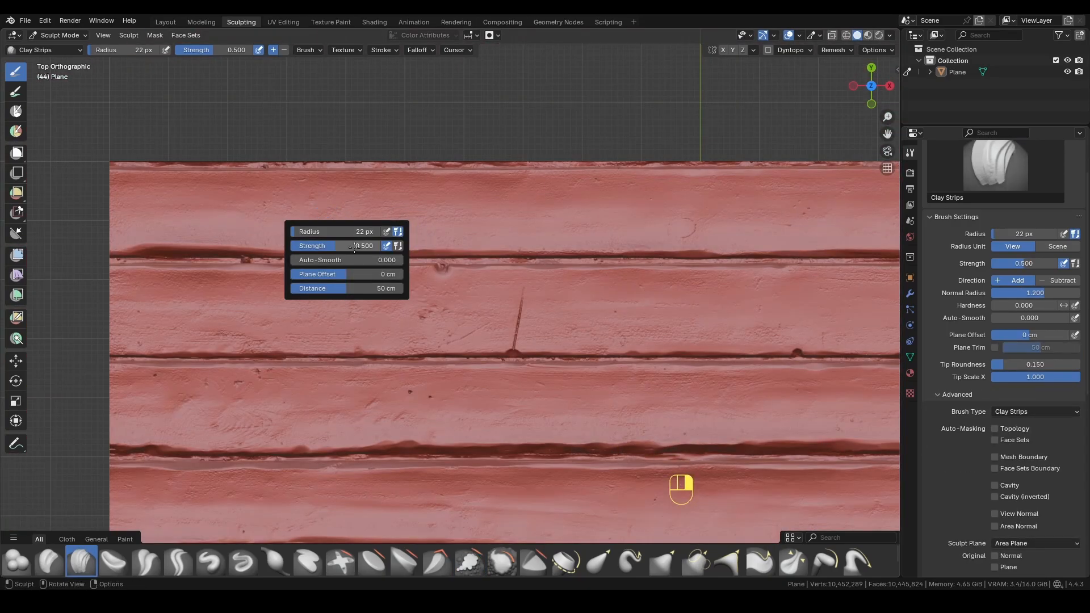
# Try carving grain lines along the outermost plank with a 22 px Clay Strips brush at 0.338 strength and undo them.
pyautogui.moveTo(624, 227)
pyautogui.mouseDown()
pyautogui.moveTo(312, 188)
pyautogui.moveTo(129, 226)
pyautogui.mouseUp()
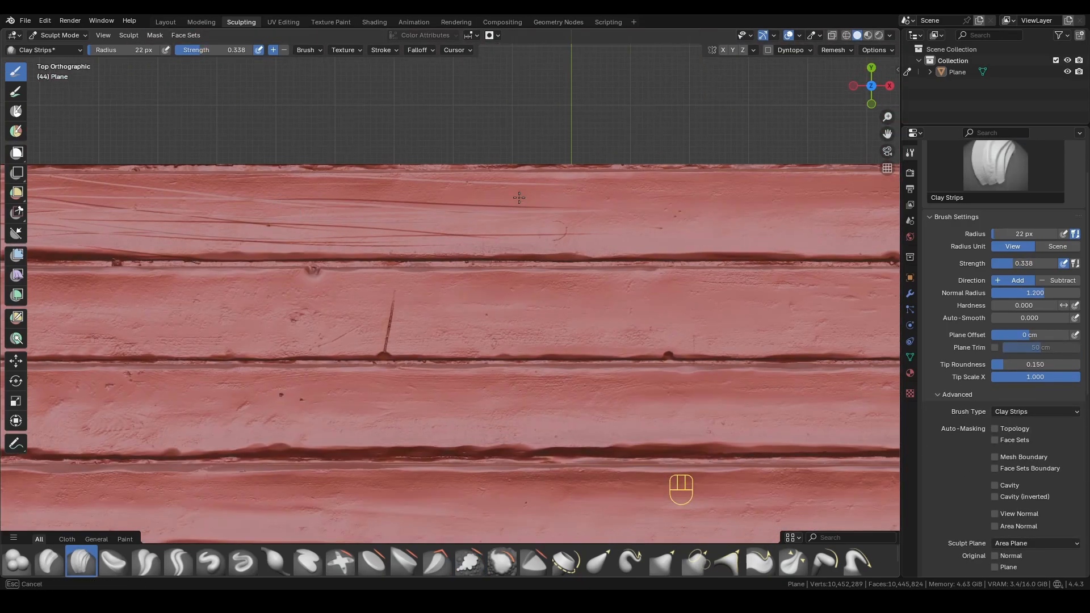
pyautogui.hotkey('ctrl', 'z')
pyautogui.hotkey('ctrl', 'z')
pyautogui.hotkey('ctrl', 'z')
pyautogui.hotkey('ctrl', 'z')
pyautogui.hotkey('ctrl', 'z')
pyautogui.hotkey('ctrl', 'z')
pyautogui.hotkey('ctrl', 'z')
pyautogui.hotkey('ctrl', 'z')
pyautogui.hotkey('ctrl', 'z')
pyautogui.hotkey('ctrl', 'z')
pyautogui.hotkey('ctrl', 'z')
pyautogui.hotkey('ctrl', 'z')
pyautogui.hotkey('ctrl', 'z')
pyautogui.hotkey('ctrl', 'z')
pyautogui.hotkey('ctrl', 'z')
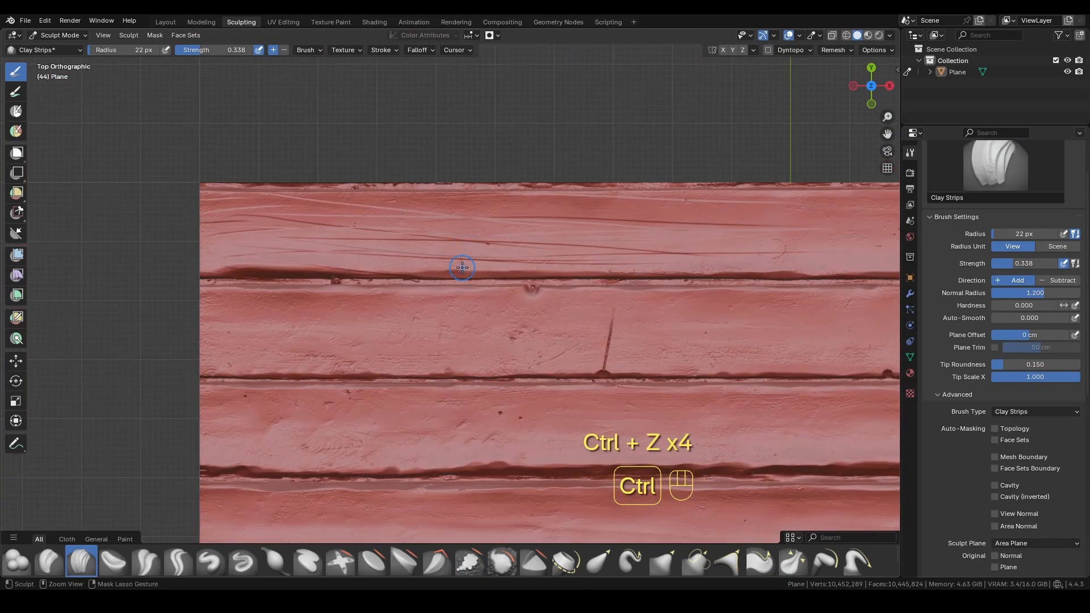
pyautogui.press('space')
pyautogui.press('space')
pyautogui.press('space')
pyautogui.press('space')
pyautogui.press('space')
pyautogui.press('space')
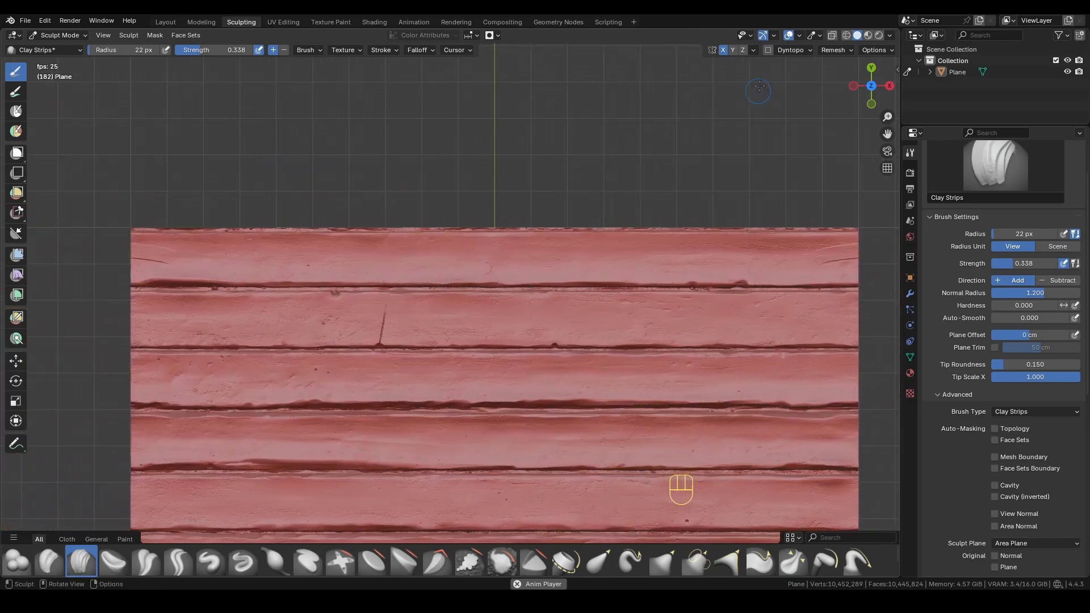
pyautogui.press('space')
# Carve long wood-grain lines along the first planks with the 22 px Clay Strips brush, using X symmetry and 0.338 strength.
pyautogui.moveTo(156, 324); pyautogui.dragTo(253, 324)
pyautogui.scroll(1, 457, 340)
pyautogui.keyDown('shift'); pyautogui.moveTo(457, 359); pyautogui.dragTo(461, 296, button='middle'); pyautogui.keyUp('shift')
pyautogui.moveTo(407, 324)
pyautogui.mouseDown()
pyautogui.moveTo(112, 316)
pyautogui.moveTo(468, 340)
pyautogui.mouseUp()
pyautogui.keyDown('shift'); pyautogui.moveTo(340, 392); pyautogui.dragTo(413, 295, button='middle'); pyautogui.keyUp('shift')
pyautogui.moveTo(283, 306)
pyautogui.mouseDown()
pyautogui.moveTo(130, 300)
pyautogui.moveTo(409, 288)
pyautogui.mouseUp()
pyautogui.keyDown('shift'); pyautogui.moveTo(369, 341); pyautogui.dragTo(338, 272, button='middle'); pyautogui.keyUp('shift')
pyautogui.moveTo(131, 335); pyautogui.dragTo(409, 321)
pyautogui.keyDown('shift'); pyautogui.moveTo(364, 398); pyautogui.dragTo(313, 376, button='middle'); pyautogui.keyUp('shift')
# Carve mirrored grain lines along the floor's middle planks with long, slightly curved Clay Strips strokes.
pyautogui.moveTo(488, 380)
pyautogui.mouseDown()
pyautogui.moveTo(294, 389)
pyautogui.moveTo(60, 365)
pyautogui.mouseUp()
pyautogui.moveTo(227, 363)
pyautogui.keyDown('shift'); pyautogui.mouseDown(button='middle')
pyautogui.moveTo(274, 366)
pyautogui.moveTo(271, 325)
pyautogui.mouseUp(button='middle'); pyautogui.keyUp('shift')
pyautogui.moveTo(432, 392)
pyautogui.mouseDown()
pyautogui.moveTo(77, 368)
pyautogui.moveTo(514, 373)
pyautogui.mouseUp()
pyautogui.keyDown('shift'); pyautogui.moveTo(533, 341); pyautogui.dragTo(558, 273, button='middle'); pyautogui.keyUp('shift')
pyautogui.moveTo(532, 400); pyautogui.dragTo(122, 381)
pyautogui.moveTo(113, 403); pyautogui.dragTo(534, 418)
pyautogui.keyDown('shift'); pyautogui.moveTo(510, 409); pyautogui.dragTo(522, 321, button='middle'); pyautogui.keyUp('shift')
pyautogui.moveTo(130, 363); pyautogui.dragTo(528, 365)
pyautogui.keyDown('shift'); pyautogui.moveTo(448, 403); pyautogui.dragTo(429, 302, button='middle'); pyautogui.keyUp('shift')
pyautogui.moveTo(175, 340); pyautogui.dragTo(516, 336)
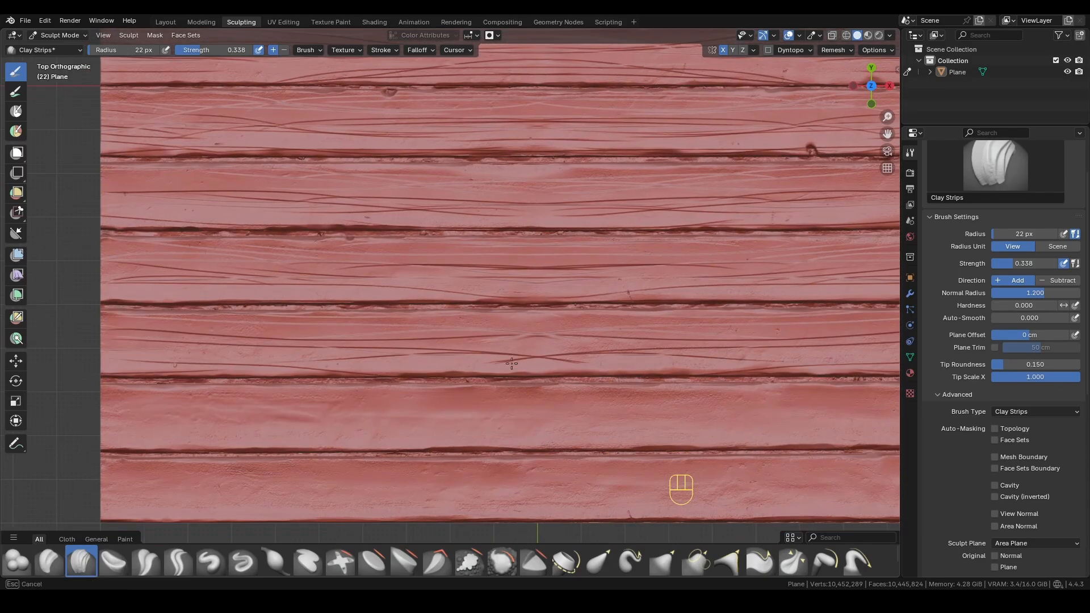
# Carve mirrored Clay Strips grain lines into the remaining smooth planks at the floor's far side.
pyautogui.keyDown('shift'); pyautogui.moveTo(511, 366); pyautogui.dragTo(528, 298, button='middle'); pyautogui.keyUp('shift')
pyautogui.moveTo(557, 361); pyautogui.dragTo(230, 353)
pyautogui.moveTo(342, 336); pyautogui.dragTo(545, 329)
pyautogui.moveTo(536, 420)
pyautogui.mouseDown()
pyautogui.moveTo(119, 423)
pyautogui.moveTo(341, 440)
pyautogui.mouseUp()
# Load the Wood Grain sculpting brush from BlenderKit's "wood" brush results, make a test stamp on the floor, and undo it.
pyautogui.keyDown('shift'); pyautogui.moveTo(499, 69); pyautogui.dragTo(473, 500, button='middle'); pyautogui.keyUp('shift')
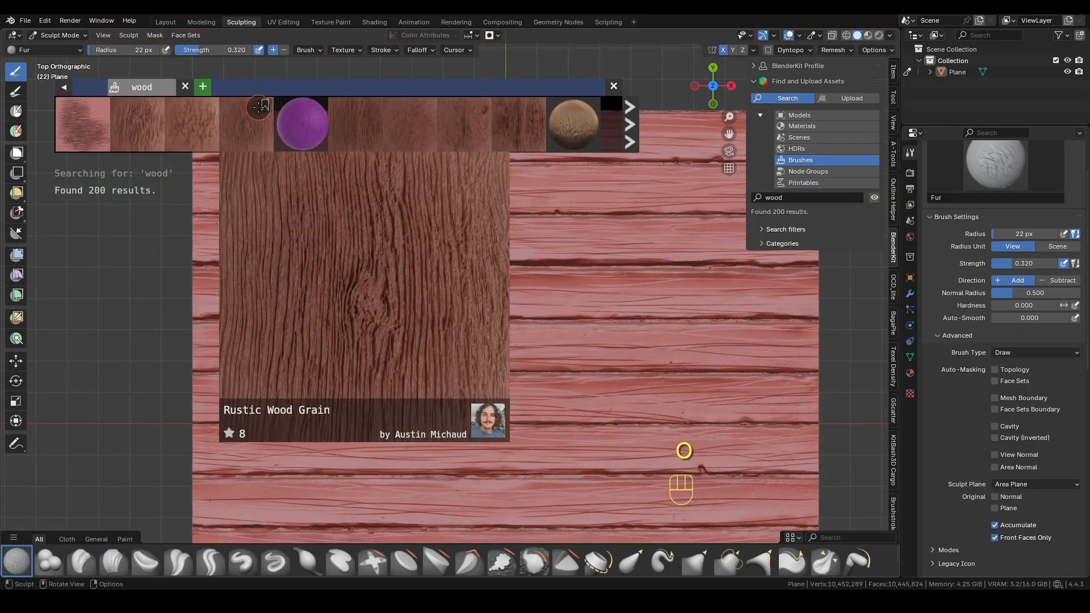
pyautogui.click(82, 128)
pyautogui.press('n')
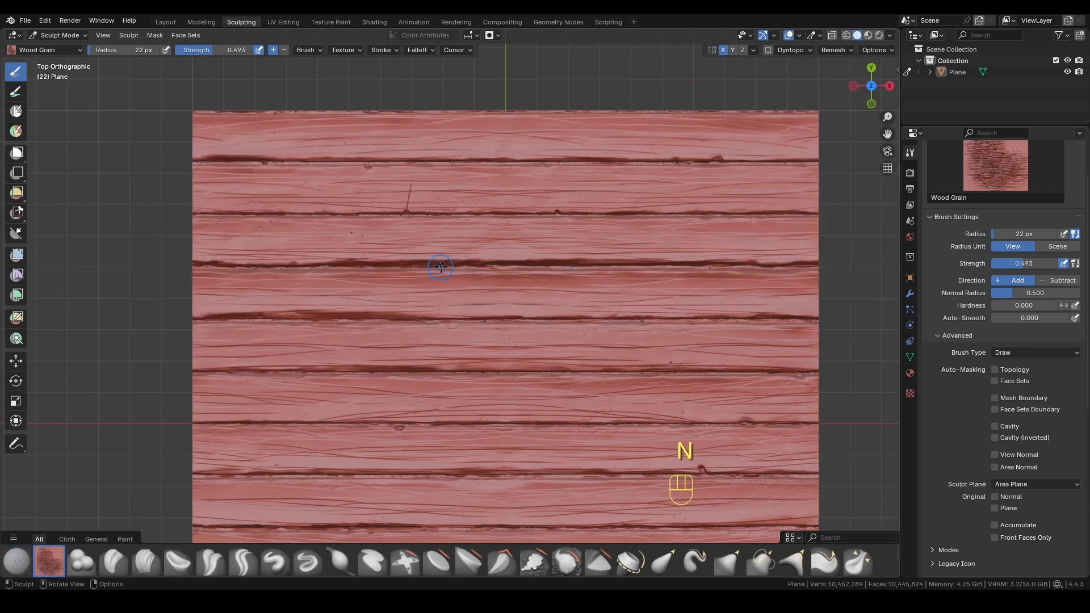
pyautogui.click(502, 242)
pyautogui.hotkey('ctrl', 'z')
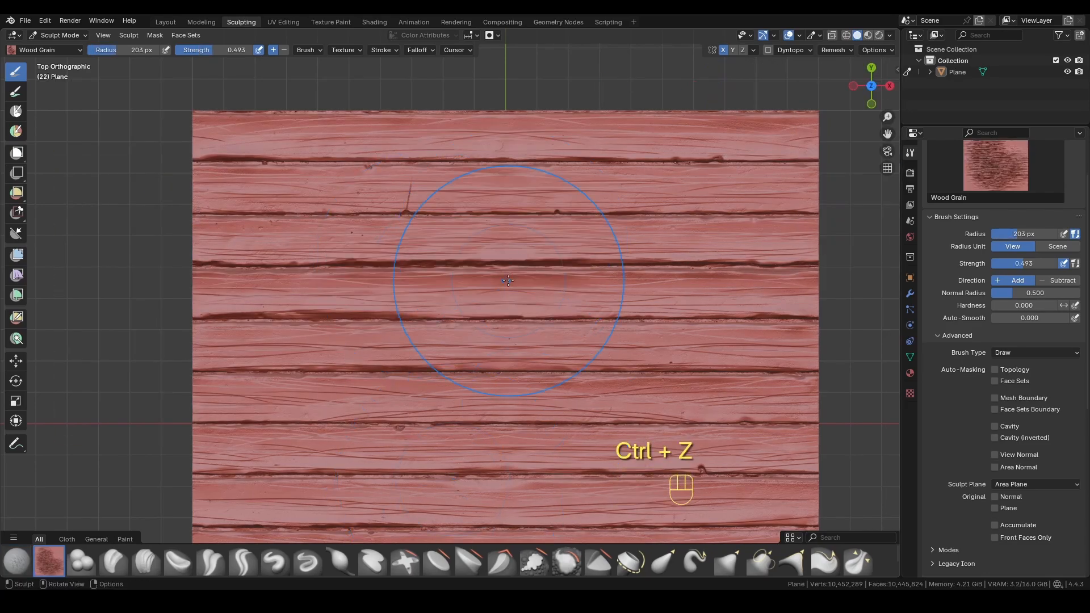
# Turn off X symmetry and set the Wood Grain brush to 253 px radius and 0.111 strength.
pyautogui.click(723, 50)
pyautogui.rightClick(257, 282)
pyautogui.moveTo(257, 282); pyautogui.dragTo(223, 283)
pyautogui.moveTo(240, 268); pyautogui.dragTo(250, 268)
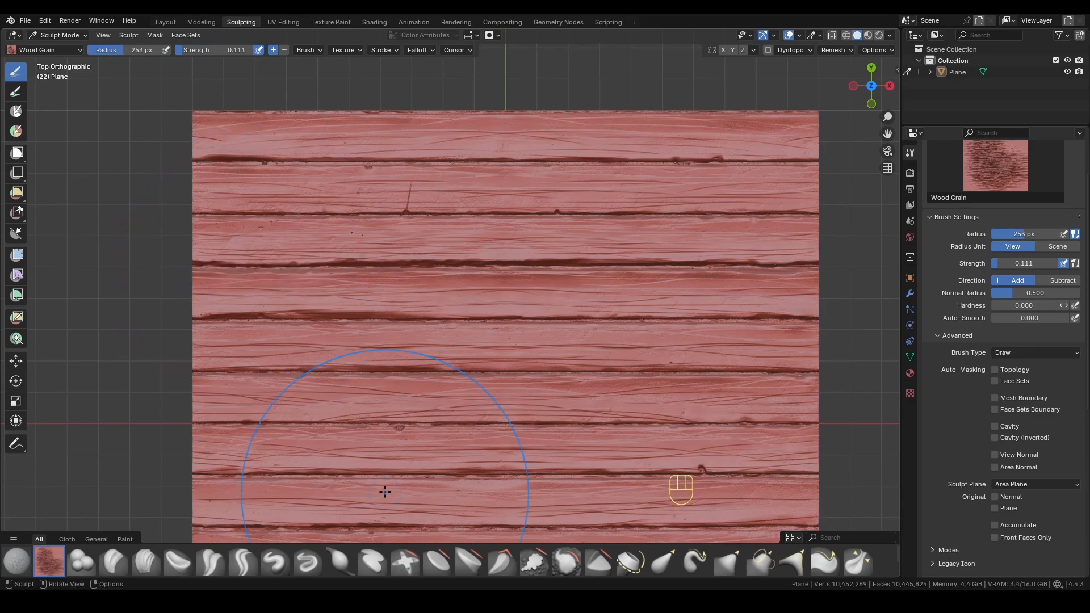
pyautogui.scroll(-1, 486, 332)
pyautogui.keyDown('shift'); pyautogui.moveTo(432, 381); pyautogui.dragTo(444, 249, button='middle'); pyautogui.keyUp('shift')
pyautogui.moveTo(409, 278)
pyautogui.mouseDown()
pyautogui.moveTo(482, 272)
pyautogui.moveTo(636, 289)
pyautogui.mouseUp()
pyautogui.hotkey('ctrl', 'z')
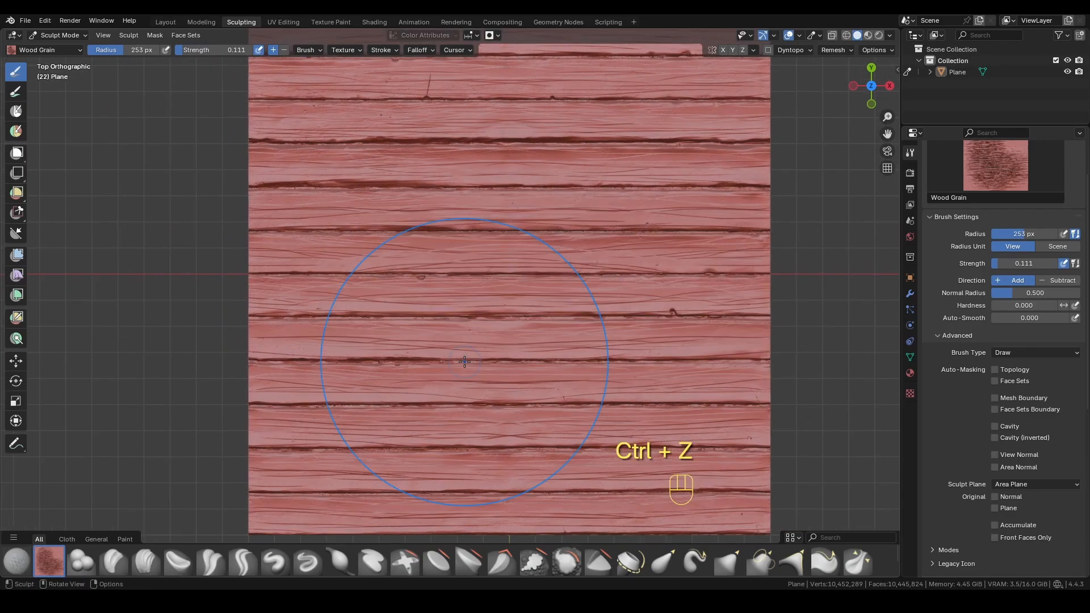
pyautogui.keyDown('shift'); pyautogui.moveTo(406, 120); pyautogui.dragTo(440, 303, button='middle'); pyautogui.keyUp('shift')
pyautogui.hotkey('ctrl', 'z')
pyautogui.hotkey('ctrl', 'z')
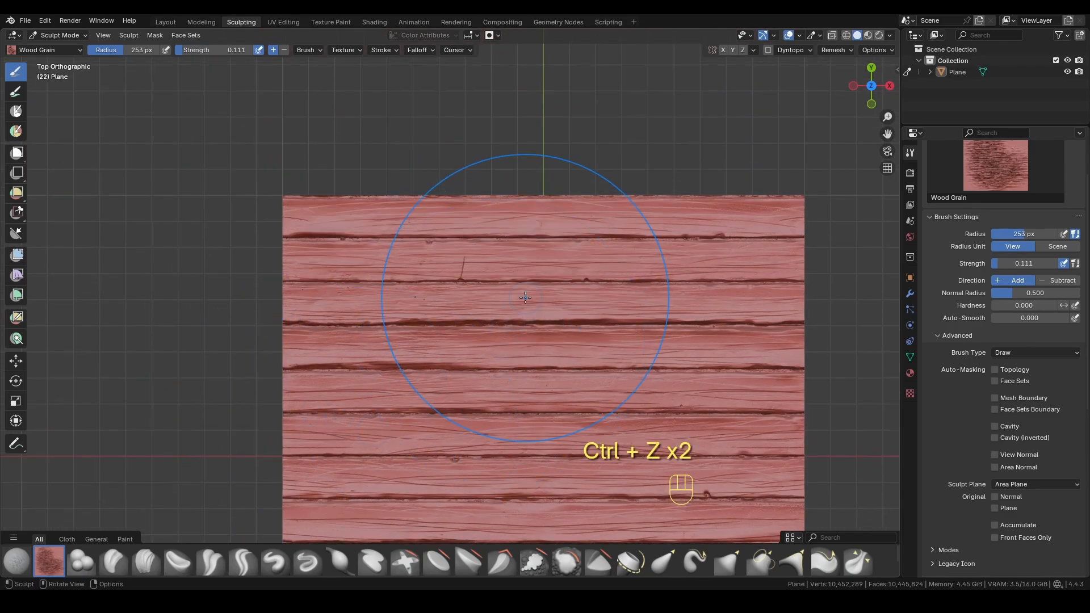
# Sweep the Wood Grain brush lengthwise over the planks, working down the floor from the top edge, to add fine grain.
pyautogui.moveTo(283, 260); pyautogui.dragTo(530, 301)
pyautogui.keyDown('shift'); pyautogui.moveTo(409, 457); pyautogui.dragTo(424, 296, button='middle'); pyautogui.keyUp('shift')
pyautogui.moveTo(292, 299); pyautogui.dragTo(559, 318)
pyautogui.keyDown('shift'); pyautogui.moveTo(453, 433); pyautogui.dragTo(408, 280, button='middle'); pyautogui.keyUp('shift')
pyautogui.moveTo(267, 318); pyautogui.dragTo(500, 321)
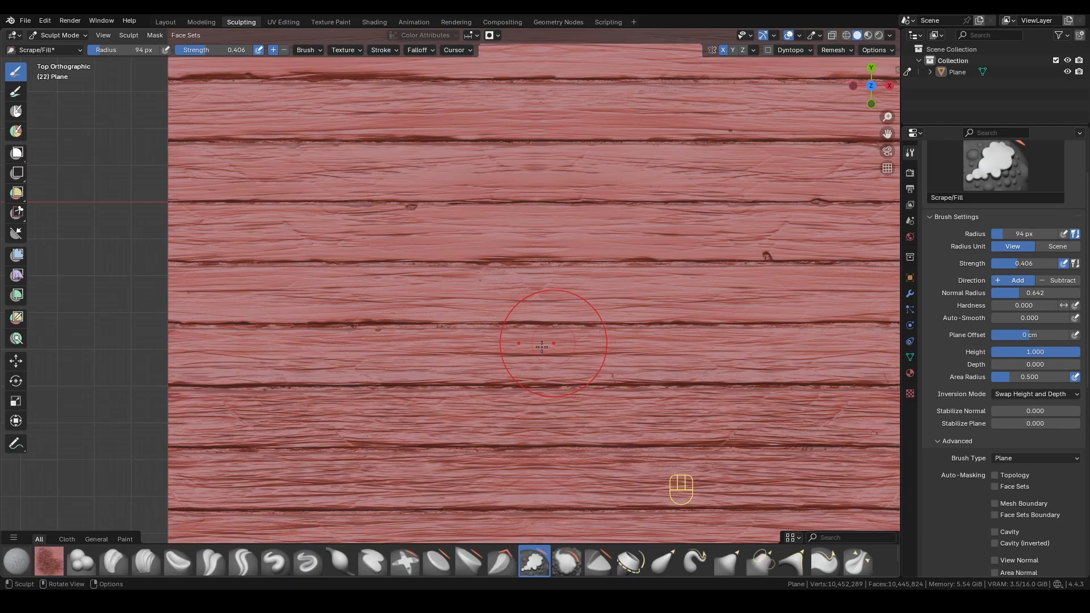
pyautogui.keyDown('shift'); pyautogui.moveTo(647, 511); pyautogui.dragTo(654, 451, button='middle'); pyautogui.keyUp('shift')
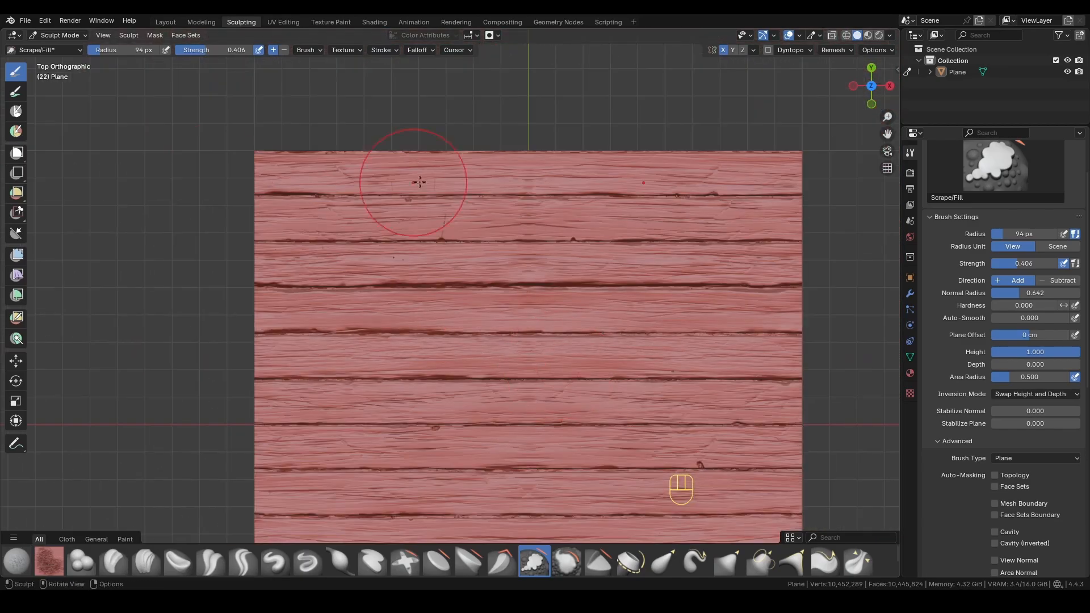
# Cut a crosswise joint into the outermost plank with the Crease Sharp brush and bevel its edges with Trim and Scrape/Fill.
pyautogui.click(243, 562)
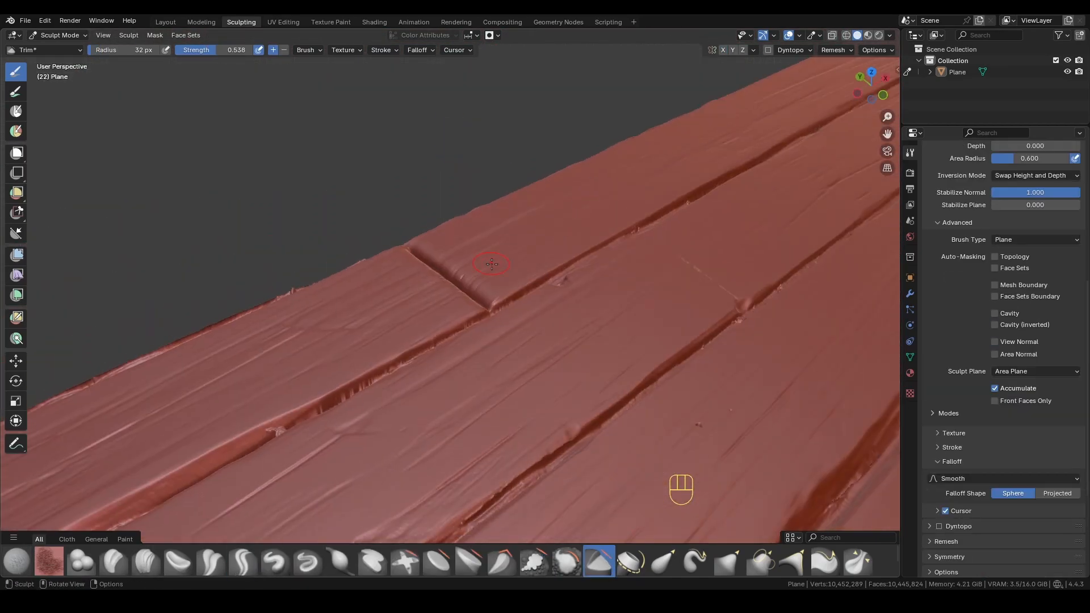
pyautogui.moveTo(431, 397); pyautogui.dragTo(477, 376, button='middle')
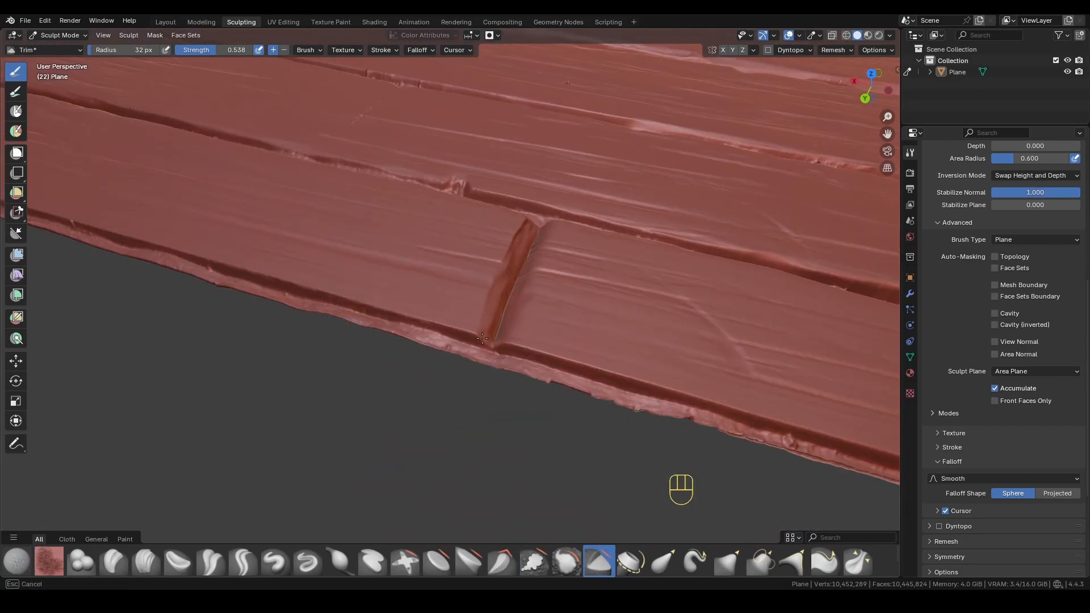
pyautogui.moveTo(478, 377); pyautogui.dragTo(424, 331, button='middle')
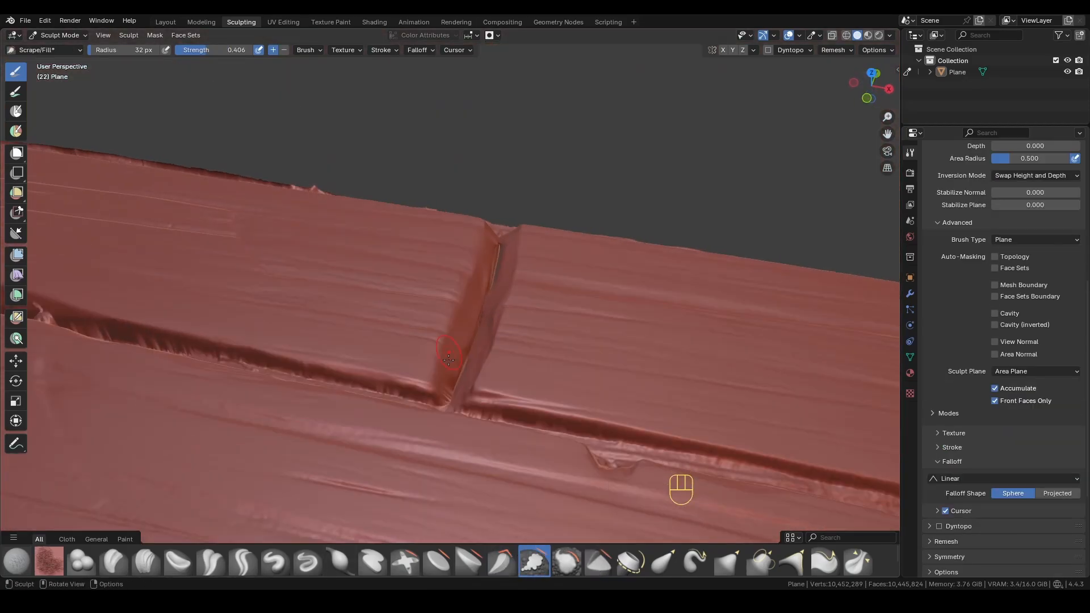
pyautogui.moveTo(397, 340)
pyautogui.mouseDown(button='middle')
pyautogui.moveTo(388, 362)
pyautogui.moveTo(361, 359)
pyautogui.mouseUp(button='middle')
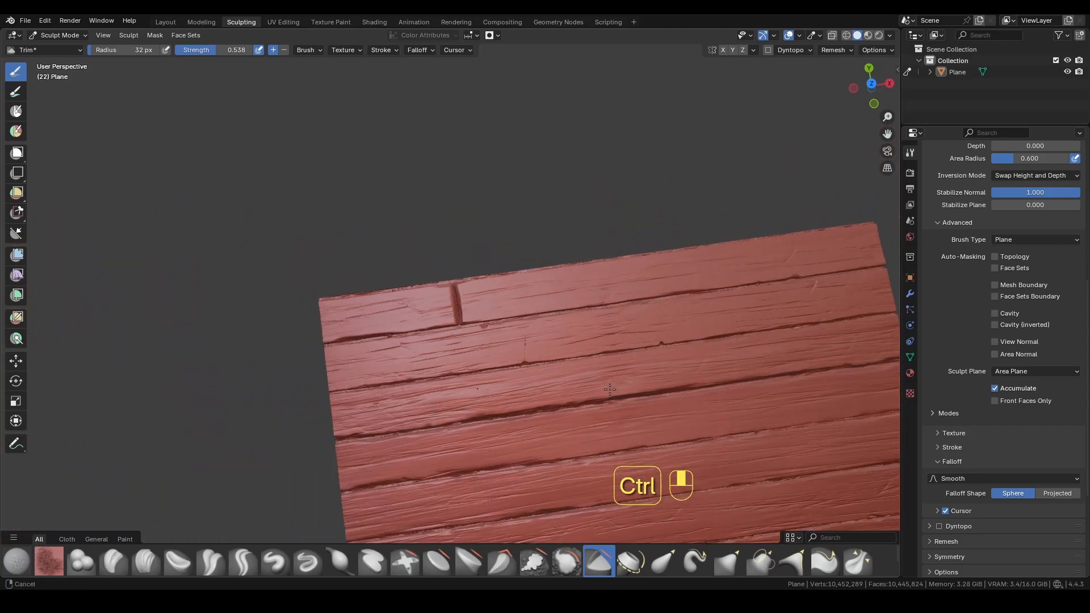
# From top view, cut four staggered crosswise joints into the floor's upper planks with 32 px Crease Sharp strokes.
pyautogui.press('KP_7')
pyautogui.keyDown('shift'); pyautogui.moveTo(625, 260); pyautogui.dragTo(508, 267, button='middle'); pyautogui.keyUp('shift')
pyautogui.moveTo(583, 323); pyautogui.dragTo(586, 219)
pyautogui.moveTo(142, 340)
pyautogui.keyDown('shift'); pyautogui.mouseDown(button='middle')
pyautogui.moveTo(490, 220)
pyautogui.moveTo(475, 210)
pyautogui.mouseUp(button='middle'); pyautogui.keyUp('shift')
pyautogui.moveTo(458, 343); pyautogui.dragTo(462, 227)
pyautogui.keyDown('shift'); pyautogui.moveTo(824, 375); pyautogui.dragTo(156, 211, button='middle'); pyautogui.keyUp('shift')
pyautogui.moveTo(520, 200); pyautogui.dragTo(520, 320)
pyautogui.moveTo(499, 296)
pyautogui.keyDown('shift'); pyautogui.mouseDown(button='middle')
pyautogui.moveTo(729, 248)
pyautogui.moveTo(886, 185)
pyautogui.mouseUp(button='middle'); pyautogui.keyUp('shift')
pyautogui.moveTo(527, 217); pyautogui.dragTo(526, 344)
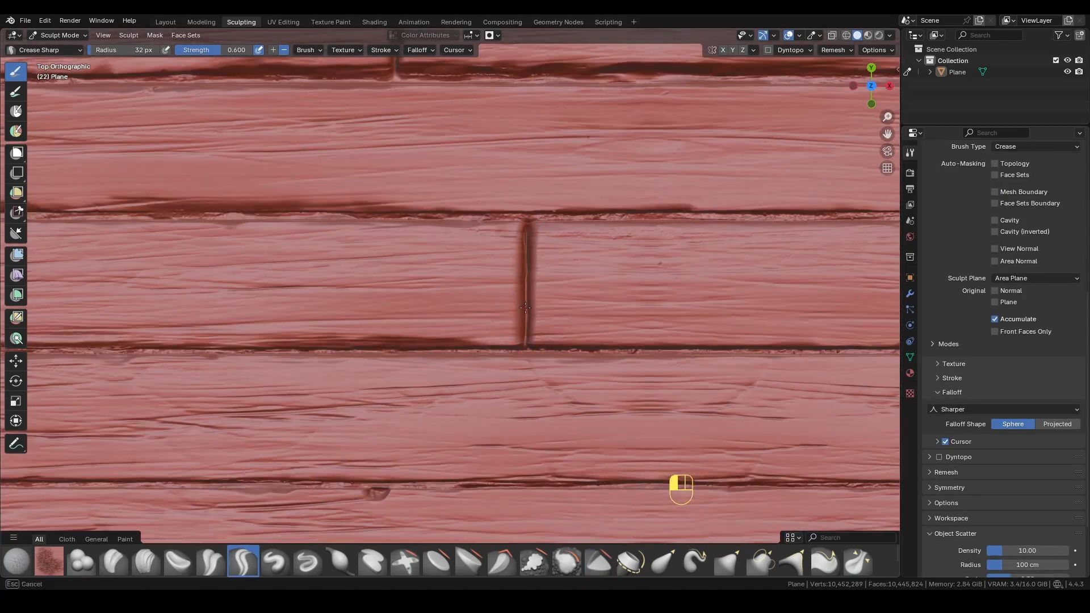
# Cut three more staggered crosswise joints into the floor's middle planks with Crease Sharp strokes.
pyautogui.keyDown('shift'); pyautogui.moveTo(525, 341); pyautogui.dragTo(719, 192, button='middle'); pyautogui.keyUp('shift')
pyautogui.moveTo(338, 204); pyautogui.dragTo(337, 334)
pyautogui.keyDown('shift'); pyautogui.moveTo(852, 369); pyautogui.dragTo(488, 238, button='middle'); pyautogui.keyUp('shift')
pyautogui.moveTo(569, 206); pyautogui.dragTo(566, 333)
pyautogui.keyDown('shift'); pyautogui.moveTo(892, 358); pyautogui.dragTo(487, 266, button='middle'); pyautogui.keyUp('shift')
pyautogui.moveTo(484, 253); pyautogui.dragTo(482, 372)
pyautogui.keyDown('shift'); pyautogui.moveTo(130, 397); pyautogui.dragTo(716, 250, button='middle'); pyautogui.keyUp('shift')
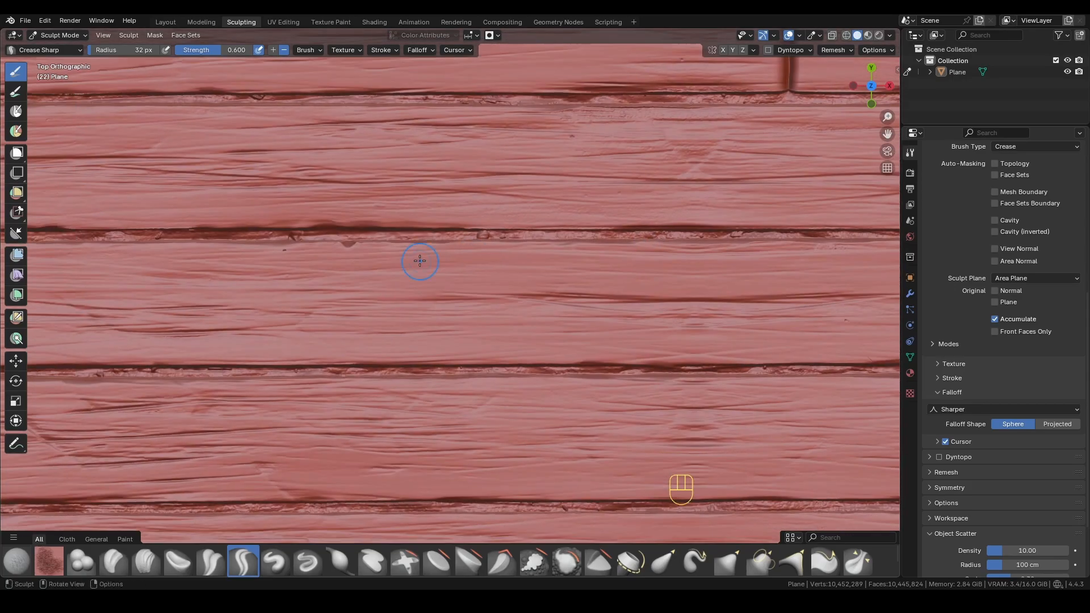
# Cut four staggered crosswise joints into the lower planks down to the floor's bottom edge with Crease Sharp.
pyautogui.moveTo(418, 249); pyautogui.dragTo(417, 362)
pyautogui.keyDown('shift'); pyautogui.moveTo(778, 375); pyautogui.dragTo(497, 255, button='middle'); pyautogui.keyUp('shift')
pyautogui.moveTo(512, 258); pyautogui.dragTo(511, 375)
pyautogui.keyDown('shift'); pyautogui.moveTo(786, 401); pyautogui.dragTo(402, 250, button='middle'); pyautogui.keyUp('shift')
pyautogui.moveTo(421, 241); pyautogui.dragTo(416, 363)
pyautogui.moveTo(238, 348)
pyautogui.keyDown('shift'); pyautogui.mouseDown(button='middle')
pyautogui.moveTo(681, 262)
pyautogui.moveTo(813, 210)
pyautogui.mouseUp(button='middle'); pyautogui.keyUp('shift')
pyautogui.moveTo(392, 239); pyautogui.dragTo(390, 351)
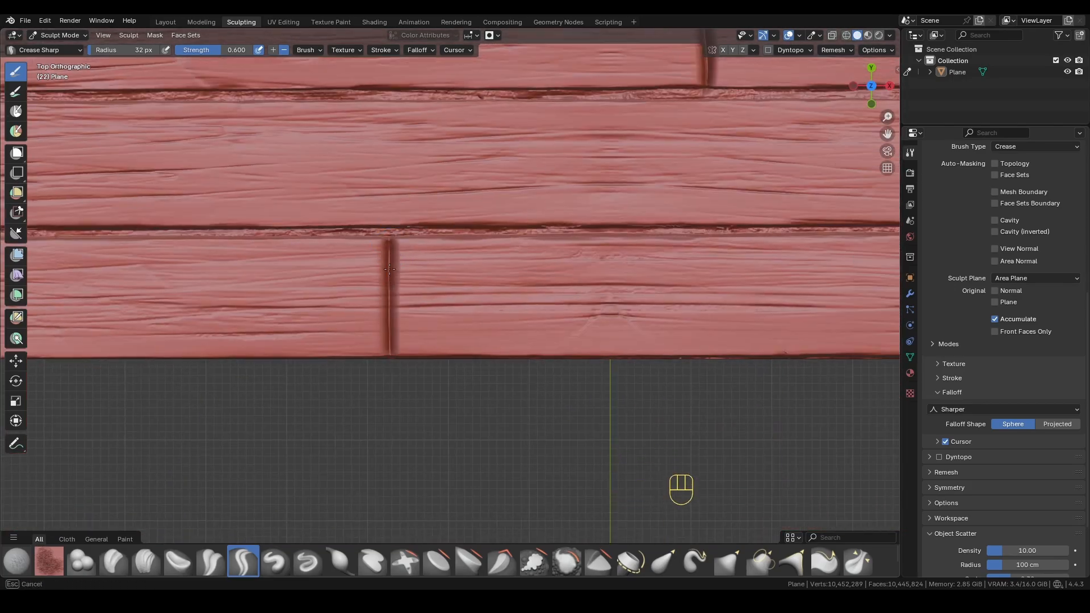
# Bevel the plank edges beside a crosswise joint with the Trim brush at 32 px radius and 0.538 strength.
pyautogui.scroll(-8, 492, 275)
pyautogui.click(599, 561)
pyautogui.scroll(5, 606, 326)
pyautogui.scroll(5, 605, 326)
pyautogui.moveTo(514, 278)
pyautogui.mouseDown(button='middle')
pyautogui.moveTo(653, 214)
pyautogui.moveTo(444, 375)
pyautogui.mouseUp(button='middle')
pyautogui.moveTo(511, 284)
pyautogui.mouseDown(button='middle')
pyautogui.moveTo(653, 266)
pyautogui.moveTo(522, 283)
pyautogui.mouseUp(button='middle')
pyautogui.moveTo(573, 340); pyautogui.dragTo(519, 347)
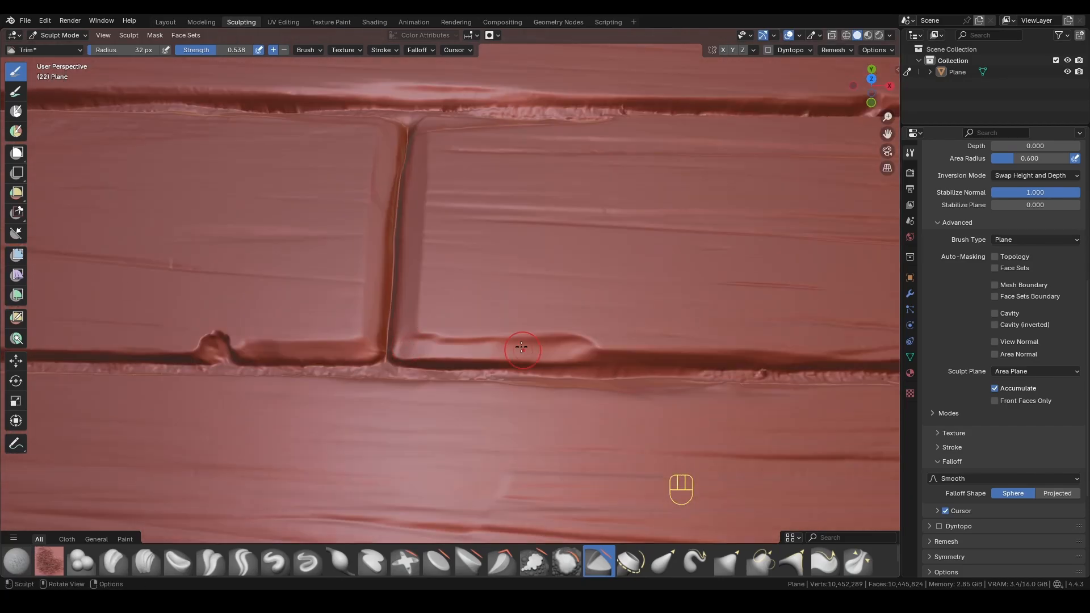
# Bevel the remaining crosswise joints across the floor with the Trim brush, undoing a stray stroke.
pyautogui.moveTo(483, 284); pyautogui.dragTo(562, 267, button='middle')
pyautogui.moveTo(528, 230); pyautogui.dragTo(398, 386)
pyautogui.hotkey('ctrl', 'z')
pyautogui.moveTo(522, 270)
pyautogui.mouseDown(button='middle')
pyautogui.moveTo(469, 270)
pyautogui.moveTo(417, 290)
pyautogui.mouseUp(button='middle')
pyautogui.scroll(-10, 433, 394)
pyautogui.moveTo(398, 386); pyautogui.dragTo(539, 397, button='middle')
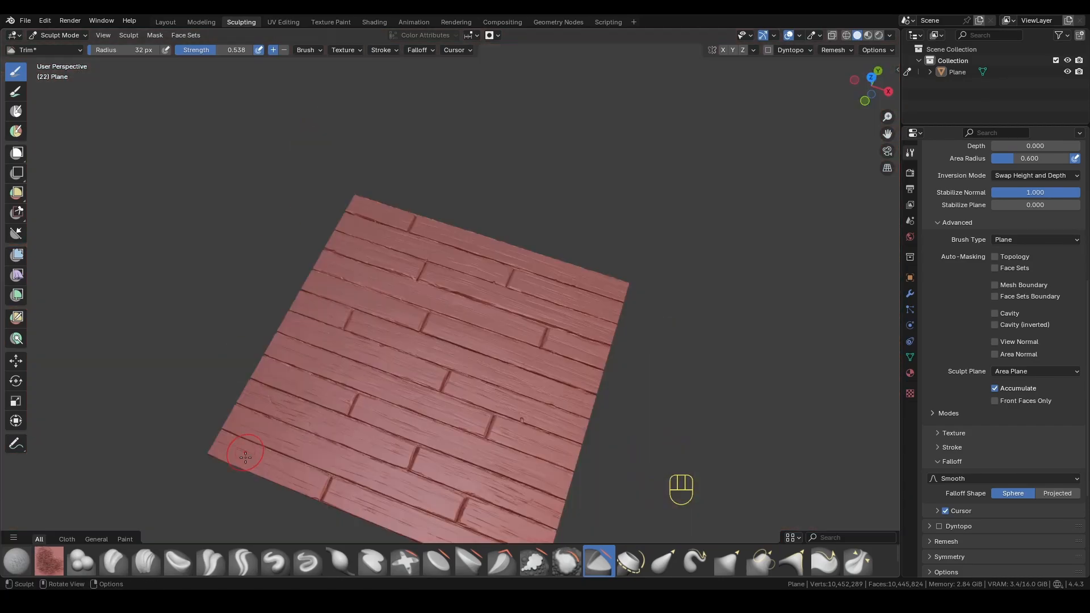
# Choose the Layer brush, set its direction to Subtract and its strength to 0.092.
pyautogui.click(373, 562)
pyautogui.scroll(3, 436, 217)
pyautogui.moveTo(380, 196)
pyautogui.mouseDown(button='middle')
pyautogui.moveTo(436, 218)
pyautogui.moveTo(482, 187)
pyautogui.moveTo(417, 170)
pyautogui.mouseUp(button='middle')
pyautogui.hotkey('ctrl', 'z')
pyautogui.press('KP_7')
pyautogui.scroll(8, 1022, 273)
pyautogui.click(1058, 286)
pyautogui.moveTo(1051, 270); pyautogui.dragTo(994, 270)
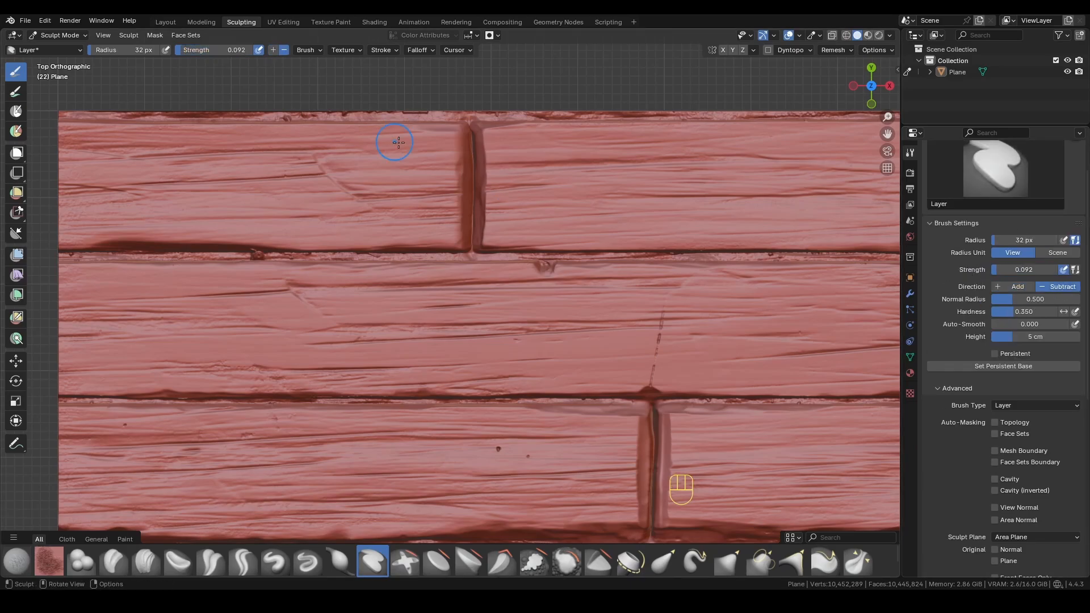
# Undo the test dent, set the Layer brush radius to 25 px, and stamp nail holes beside the top plank's joint.
pyautogui.moveTo(464, 260); pyautogui.dragTo(567, 181, button='middle')
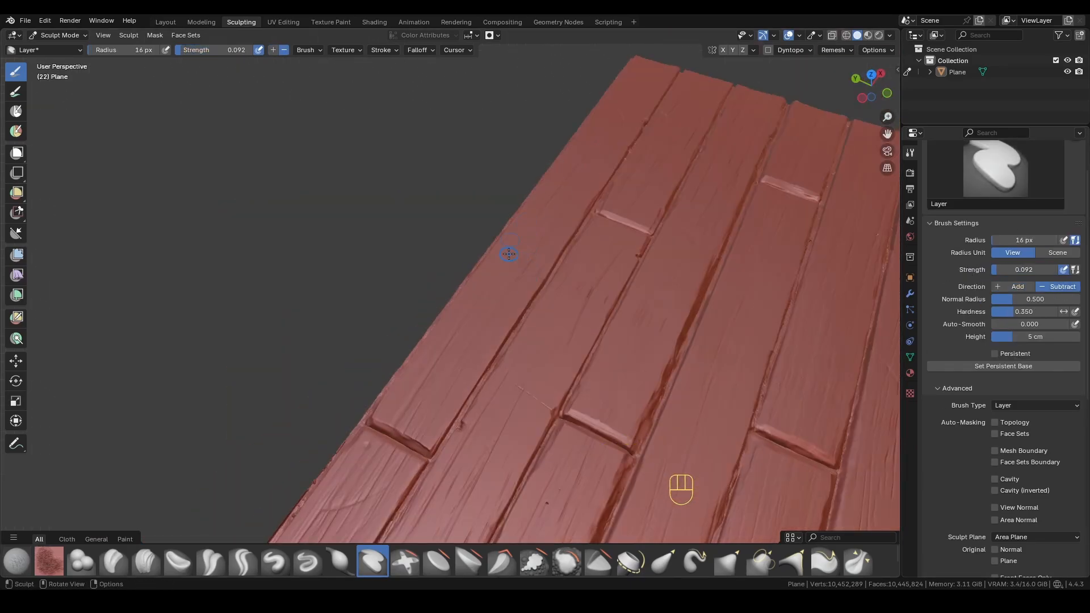
pyautogui.hotkey('ctrl', 'z')
pyautogui.keyDown('shift'); pyautogui.moveTo(454, 437); pyautogui.dragTo(587, 217, button='middle'); pyautogui.keyUp('shift')
pyautogui.press('KP_7')
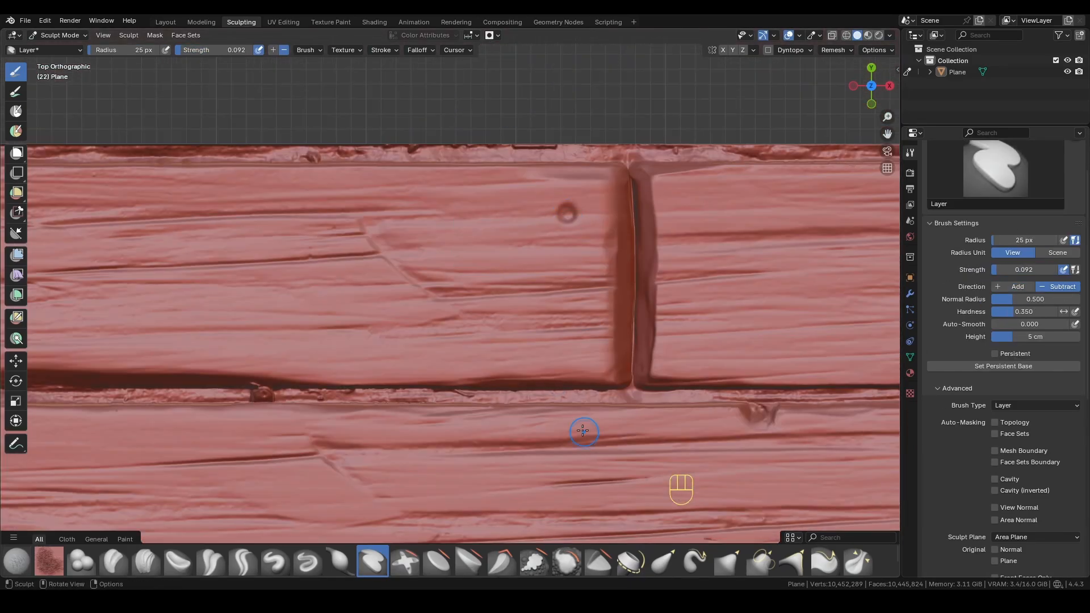
pyautogui.click(567, 343)
pyautogui.keyDown('shift'); pyautogui.moveTo(663, 377); pyautogui.dragTo(504, 419, button='middle'); pyautogui.keyUp('shift')
pyautogui.click(523, 244)
pyautogui.press('KP_7')
# Stamp four nail holes around each of the next two crosswise joints in the upper planks.
pyautogui.click(496, 339)
pyautogui.click(496, 427)
pyautogui.click(580, 422)
pyautogui.click(581, 340)
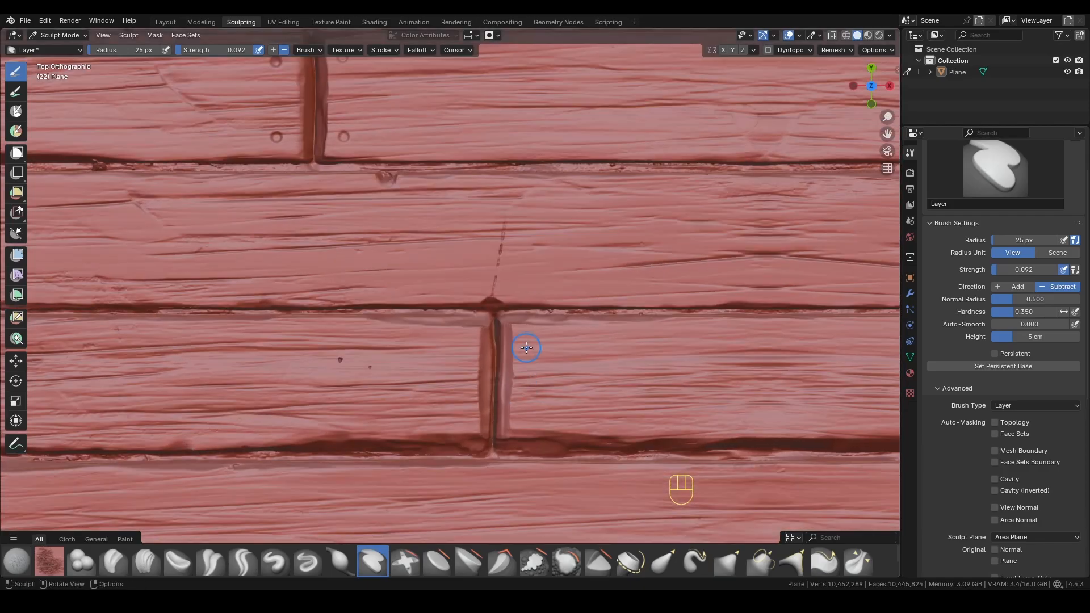
pyautogui.click(540, 348)
pyautogui.click(543, 417)
pyautogui.click(455, 433)
pyautogui.click(458, 345)
# Stamp nail holes beside the crosswise joints in the floor's middle planks with the Layer brush.
pyautogui.scroll(-5, 459, 345)
pyautogui.keyDown('shift'); pyautogui.moveTo(602, 358); pyautogui.dragTo(214, 278, button='middle'); pyautogui.keyUp('shift')
pyautogui.click(528, 370)
pyautogui.click(452, 323)
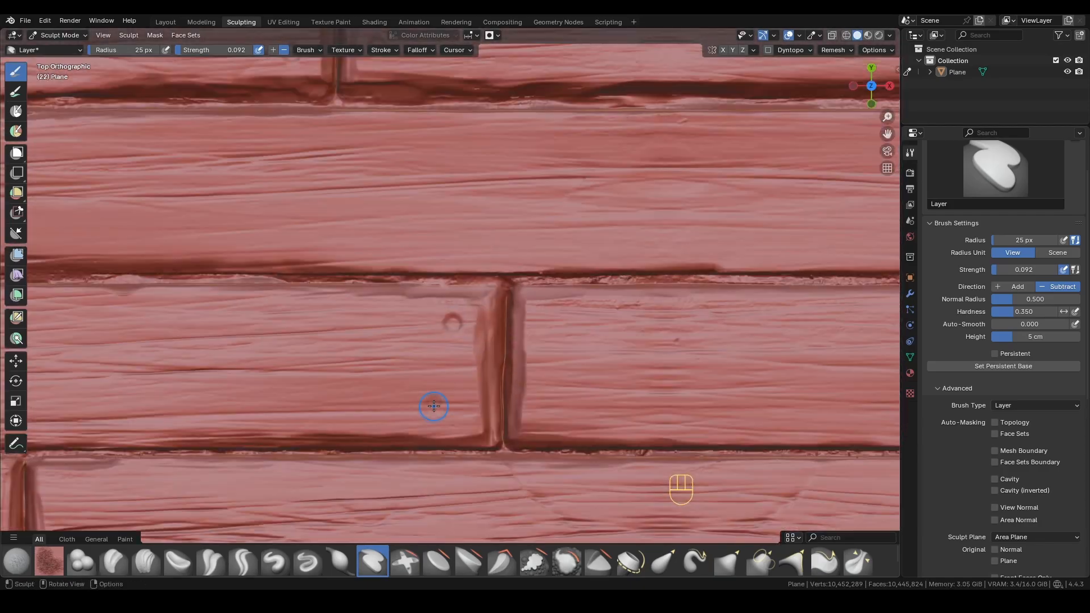
pyautogui.moveTo(434, 406)
pyautogui.keyDown('shift'); pyautogui.mouseDown(button='middle')
pyautogui.moveTo(598, 342)
pyautogui.moveTo(197, 125)
pyautogui.mouseUp(button='middle'); pyautogui.keyUp('shift')
pyautogui.click(646, 345)
pyautogui.click(482, 299)
pyautogui.click(578, 415)
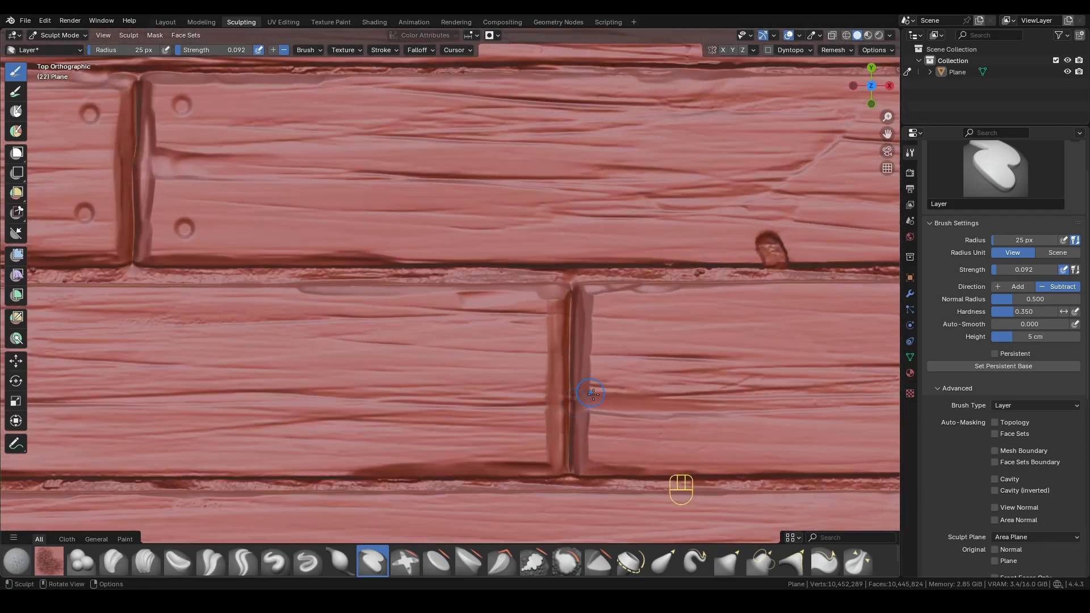
# Stamp nail holes on both sides of the next crosswise joint in the lower planks.
pyautogui.click(562, 392)
pyautogui.click(568, 243)
pyautogui.click(379, 258)
pyautogui.click(377, 377)
pyautogui.click(480, 374)
# Stamp nail holes around the last crosswise joints near the floor's bottom edge.
pyautogui.keyDown('shift'); pyautogui.moveTo(652, 398); pyautogui.dragTo(217, 235, button='middle'); pyautogui.keyUp('shift')
pyautogui.click(522, 304)
pyautogui.click(526, 411)
pyautogui.scroll(-5, 475, 292)
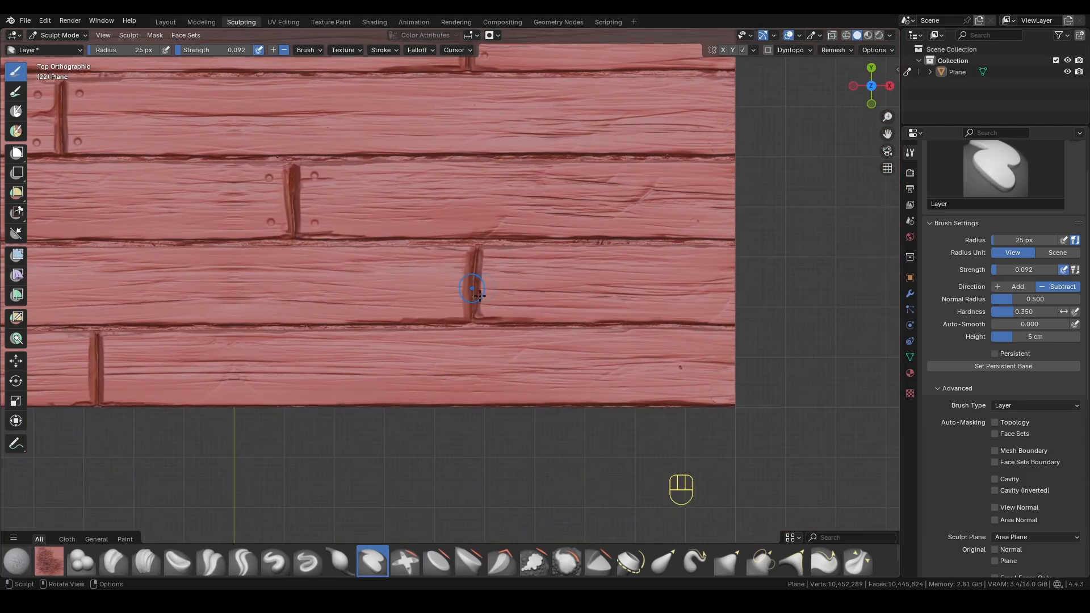
pyautogui.scroll(5, 475, 291)
pyautogui.click(552, 309)
pyautogui.click(479, 381)
# Undo the last five sculpting strokes.
pyautogui.hotkey('ctrl', 'z')
pyautogui.hotkey('ctrl', 'z')
pyautogui.hotkey('ctrl', 'z')
pyautogui.hotkey('ctrl', 'z')
pyautogui.hotkey('ctrl', 'z')
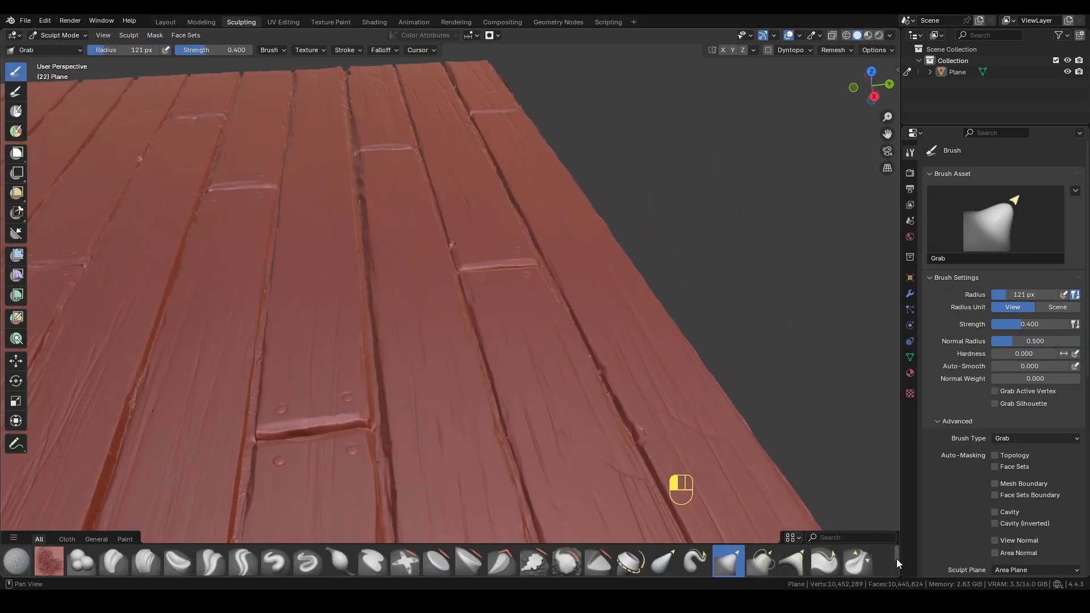
# Try to lift a plank's end with other deformation brushes such as Elastic Grab and Boundary, and undo the pulls.
pyautogui.moveTo(897, 564)
pyautogui.mouseDown()
pyautogui.moveTo(897, 573)
pyautogui.moveTo(897, 554)
pyautogui.mouseUp()
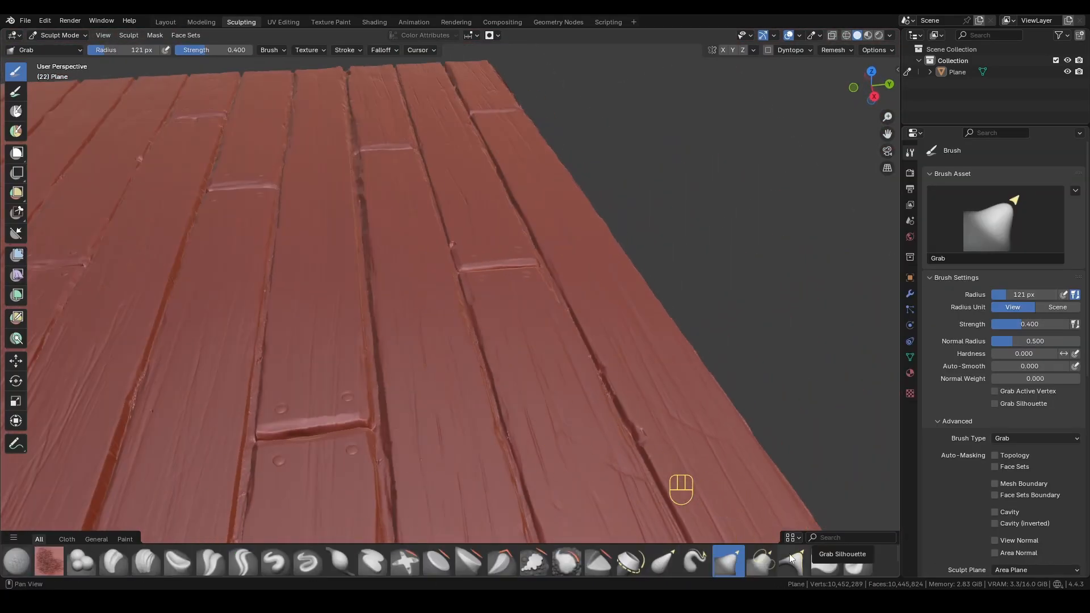
pyautogui.click(761, 561)
pyautogui.hotkey('ctrl', 'z')
pyautogui.moveTo(502, 273)
pyautogui.mouseDown()
pyautogui.moveTo(505, 306)
pyautogui.moveTo(500, 239)
pyautogui.mouseUp()
pyautogui.click(663, 561)
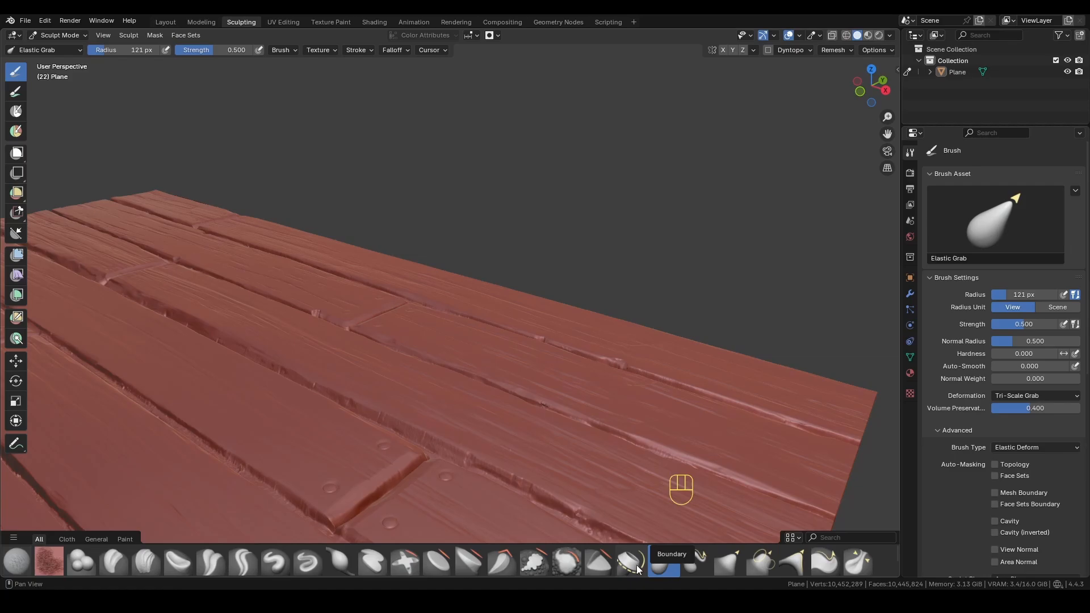
pyautogui.click(632, 564)
pyautogui.moveTo(695, 321); pyautogui.dragTo(706, 377, button='middle')
pyautogui.hotkey('ctrl', 'z')
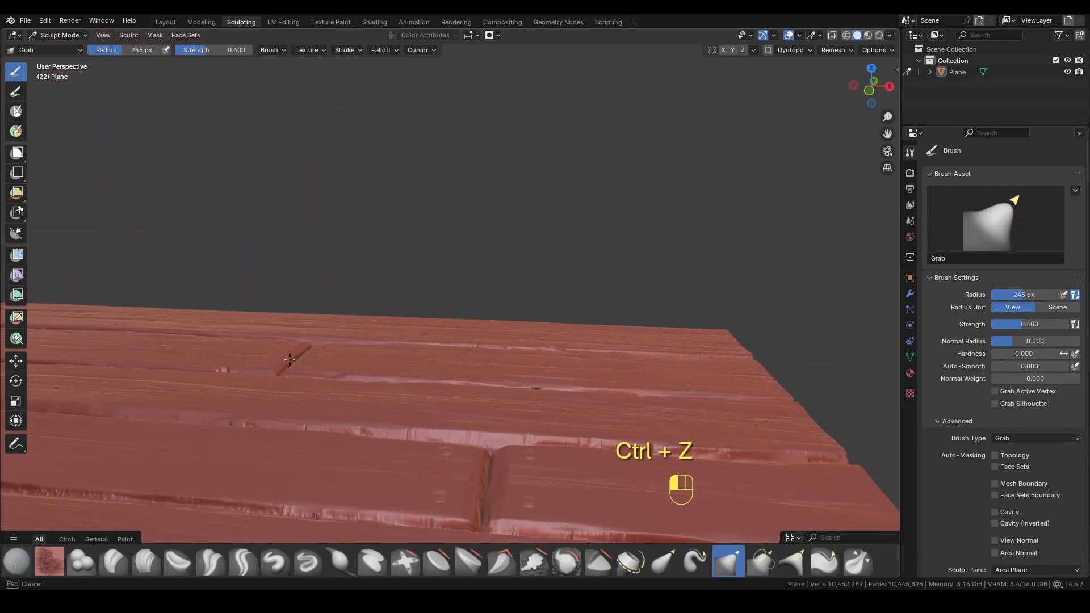
# Pull plank ends slightly out of level around several joints with the Grab brush at 245 px radius and 0.400 strength.
pyautogui.keyDown('shift'); pyautogui.moveTo(493, 364); pyautogui.dragTo(493, 300, button='middle'); pyautogui.keyUp('shift')
pyautogui.scroll(-5, 494, 300)
pyautogui.keyDown('shift'); pyautogui.moveTo(474, 360); pyautogui.dragTo(543, 430, button='middle'); pyautogui.keyUp('shift')
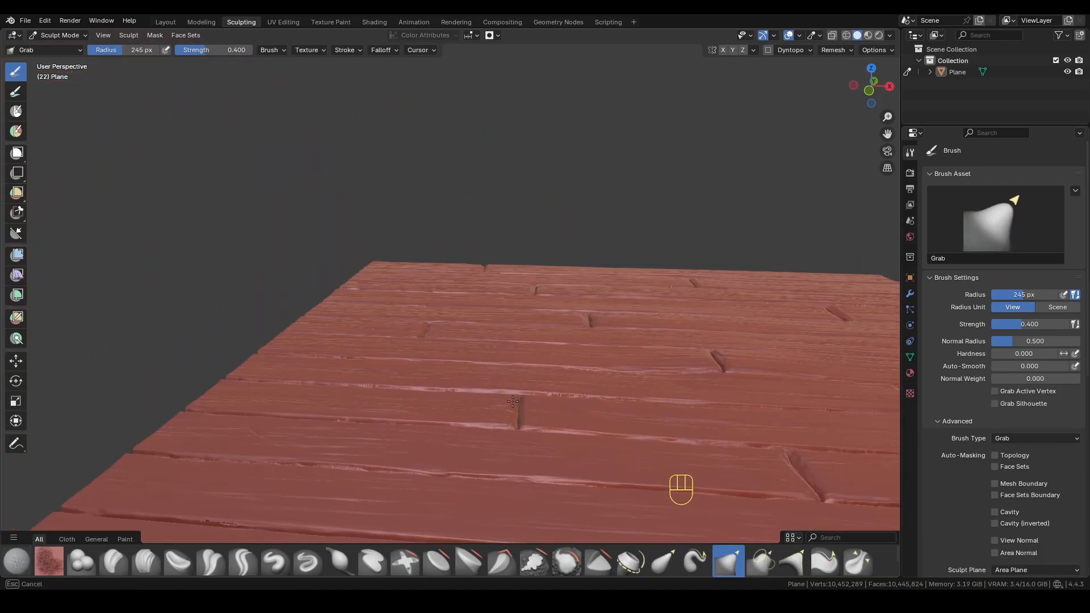
pyautogui.keyDown('shift'); pyautogui.moveTo(573, 335); pyautogui.dragTo(545, 394, button='middle'); pyautogui.keyUp('shift')
pyautogui.press('KP_7')
pyautogui.scroll(-6, 573, 419)
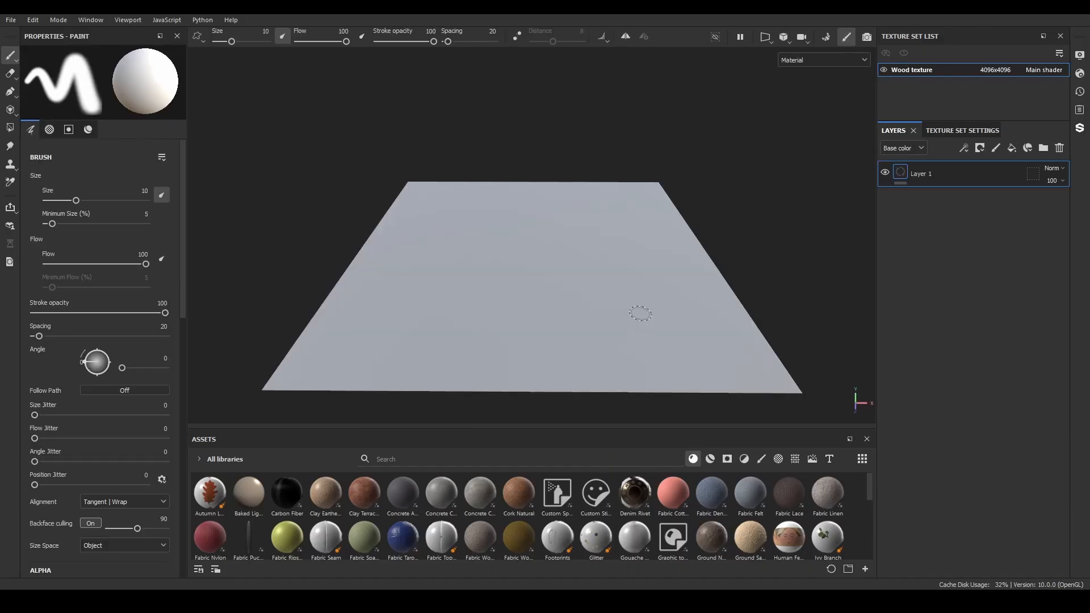
# In Substance 3D Painter, enter baking mode and load wood planks_high.fbx as the high definition mesh.
pyautogui.keyDown('alt'); pyautogui.moveTo(639, 301); pyautogui.dragTo(591, 231); pyautogui.keyUp('alt')
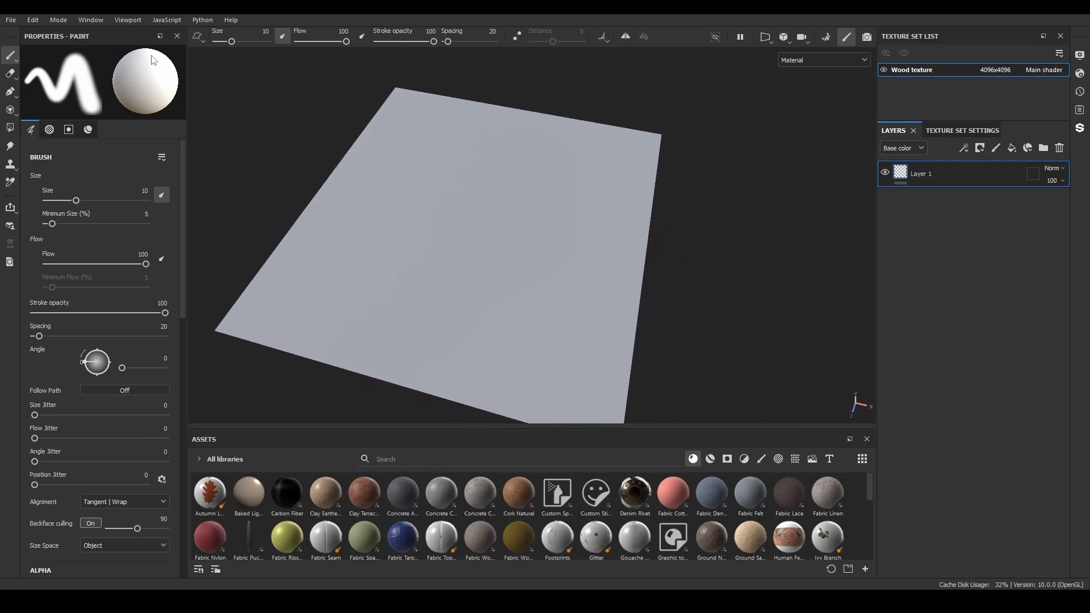
pyautogui.click(68, 17)
pyautogui.click(69, 31)
pyautogui.click(429, 176)
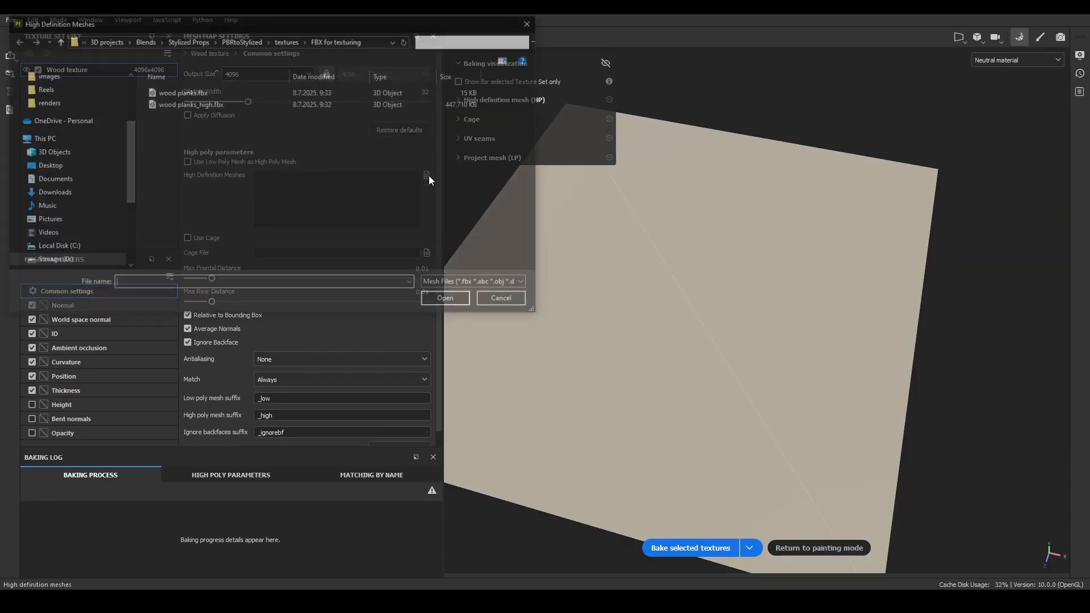
pyautogui.click(202, 103)
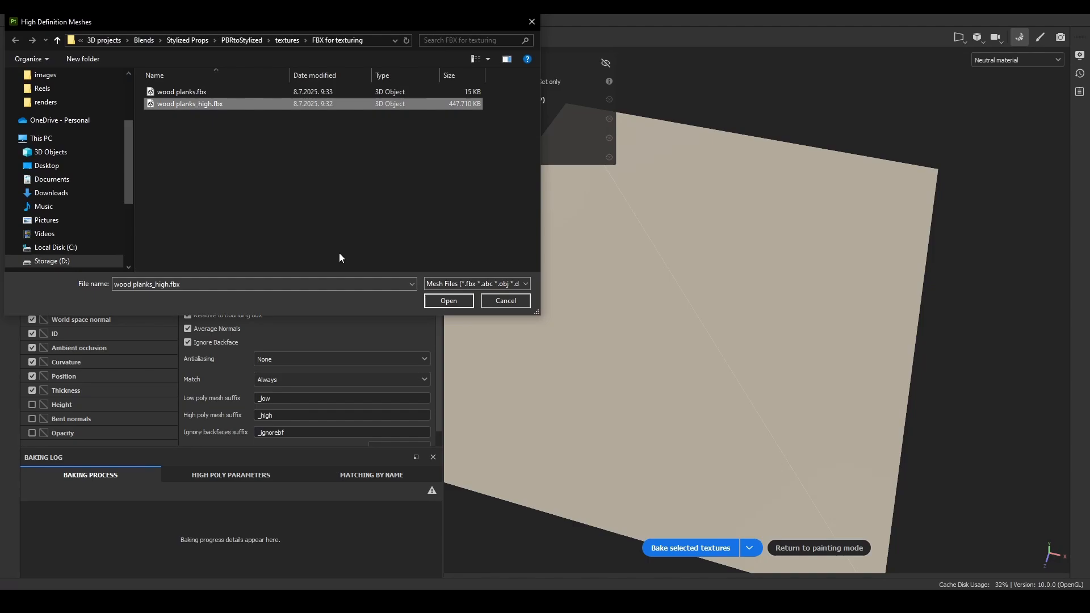
pyautogui.click(426, 301)
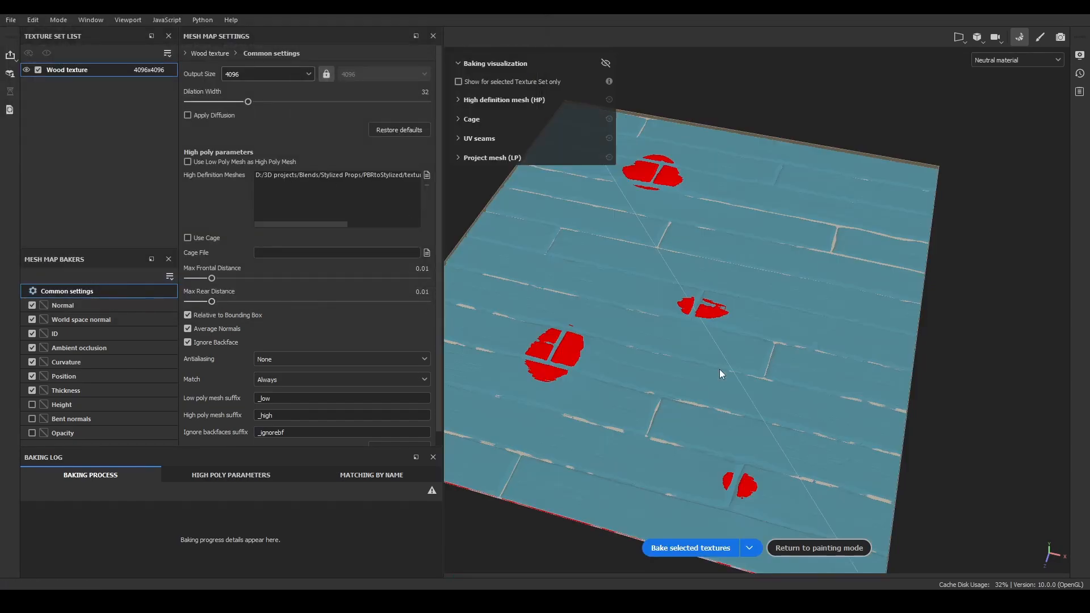
# Raise the Max Frontal Distance to 0.0142 so the bake covers the raised planks.
pyautogui.keyDown('alt'); pyautogui.moveTo(659, 381); pyautogui.dragTo(767, 367); pyautogui.keyUp('alt')
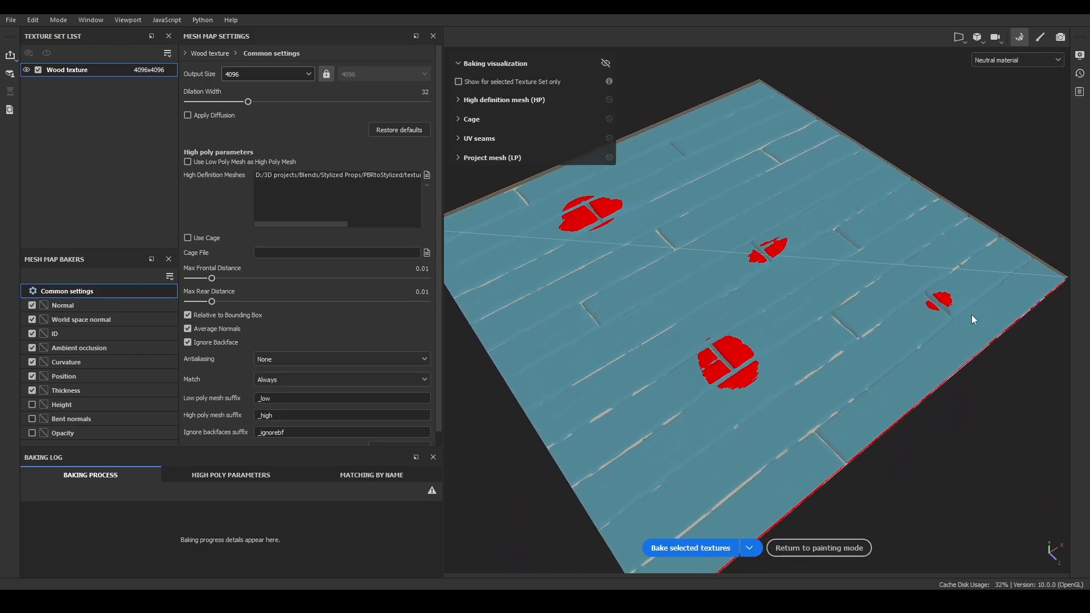
pyautogui.keyDown('alt'); pyautogui.moveTo(972, 315); pyautogui.dragTo(842, 433); pyautogui.keyUp('alt')
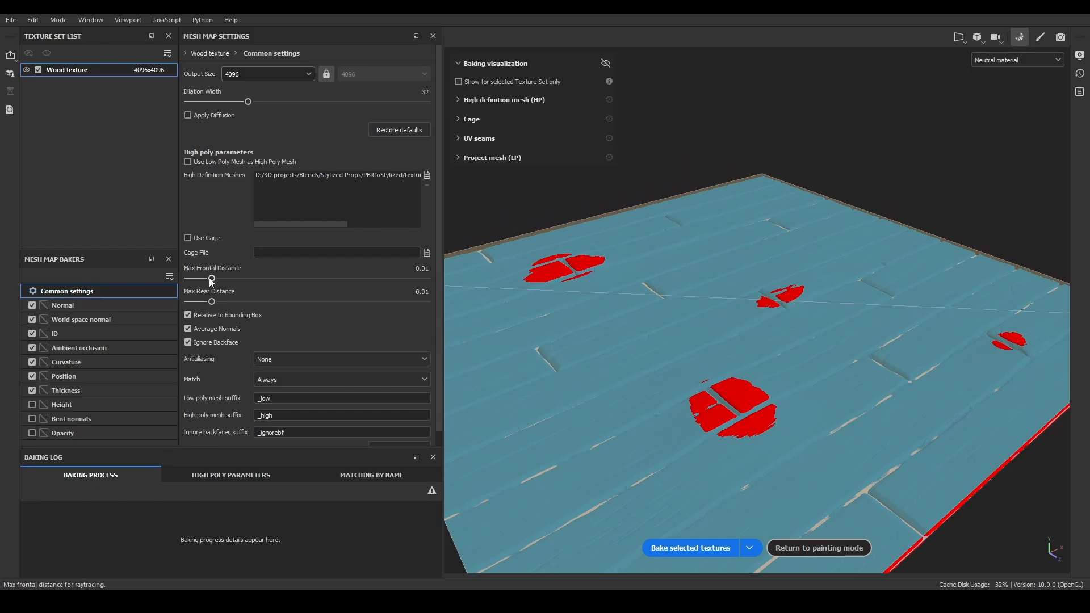
pyautogui.moveTo(212, 282); pyautogui.dragTo(215, 282)
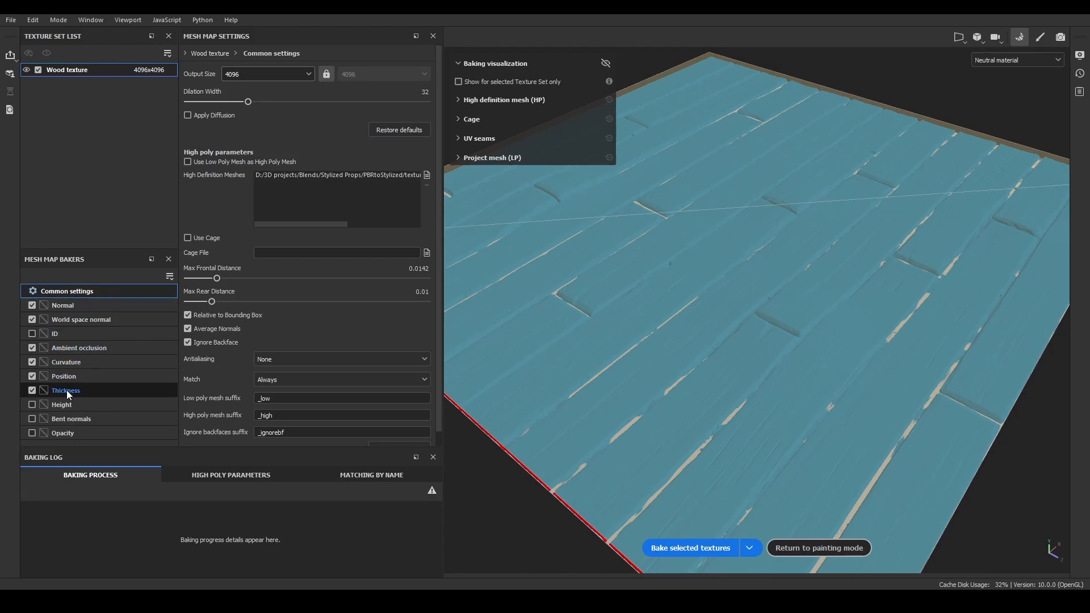
# Bake the mesh maps with Height included and ID excluded, and return to painting mode.
pyautogui.click(31, 405)
pyautogui.click(685, 546)
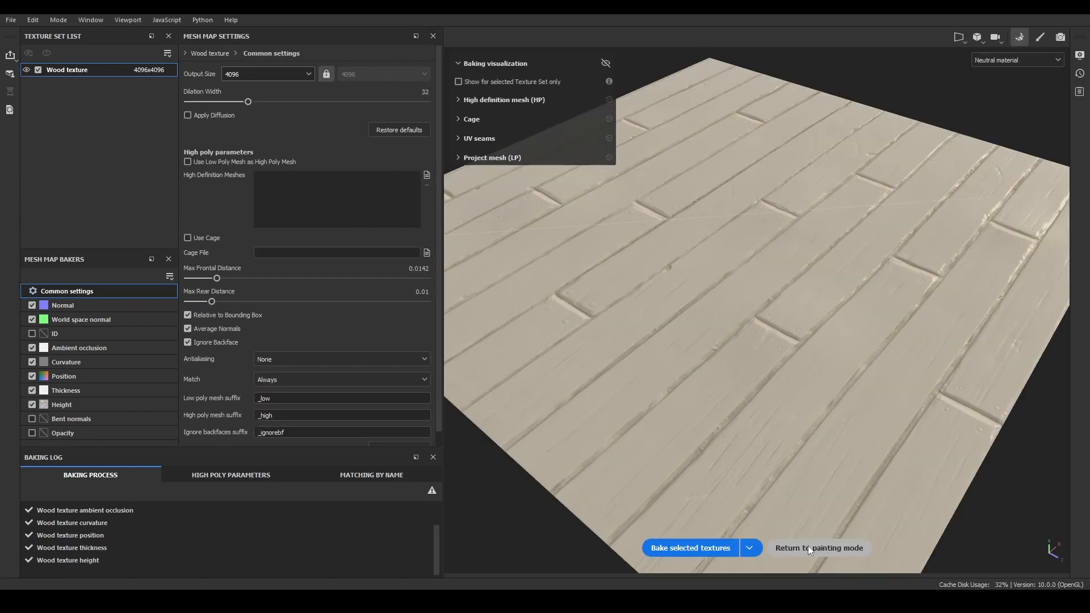
pyautogui.click(809, 547)
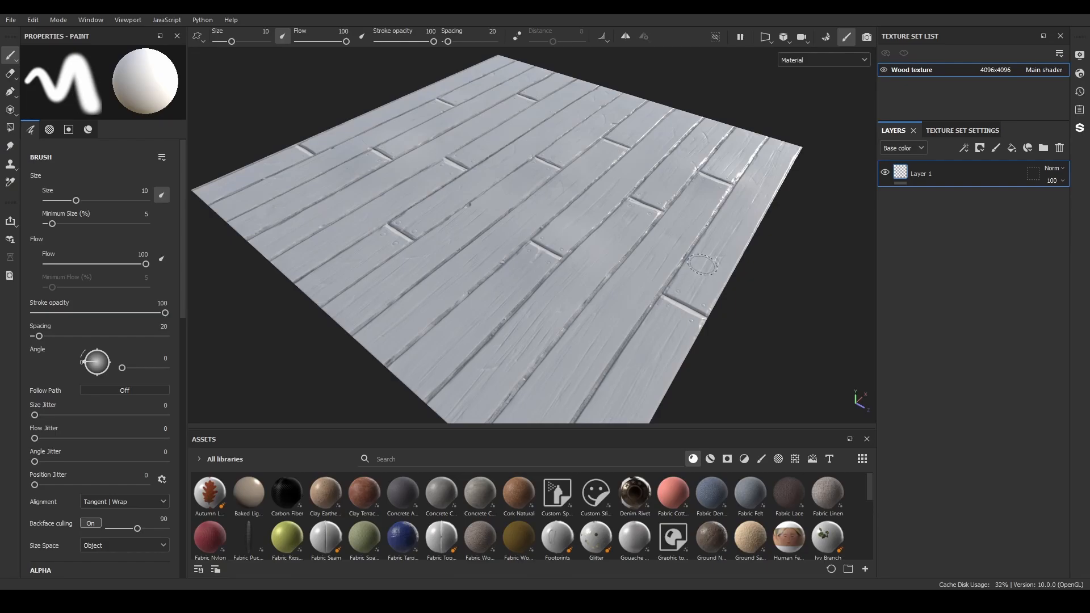
# Examine the baked plank gaps, nail heads and wood grain on the floor plane from several angles and distances.
pyautogui.keyDown('alt'); pyautogui.moveTo(703, 264); pyautogui.dragTo(568, 300); pyautogui.keyUp('alt')
pyautogui.keyDown('alt'); pyautogui.moveTo(685, 190); pyautogui.dragTo(508, 312, button='middle'); pyautogui.keyUp('alt')
pyautogui.scroll(3, 693, 215)
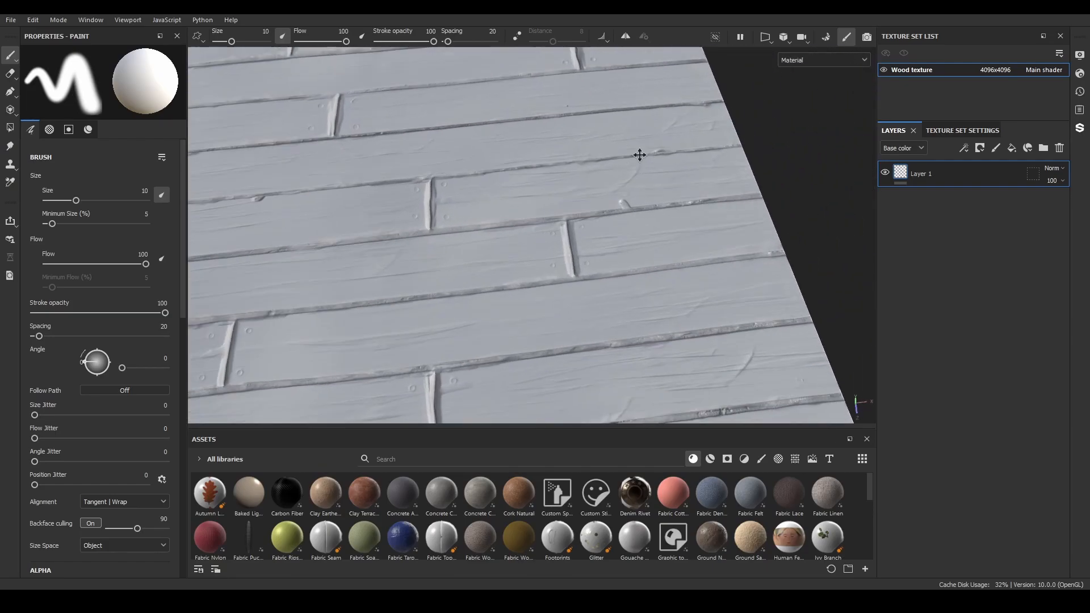
pyautogui.moveTo(639, 155)
pyautogui.keyDown('alt'); pyautogui.mouseDown(button='middle')
pyautogui.moveTo(684, 357)
pyautogui.moveTo(686, 142)
pyautogui.moveTo(717, 63)
pyautogui.mouseUp(button='middle'); pyautogui.keyUp('alt')
pyautogui.scroll(4, 686, 357)
pyautogui.scroll(-5, 685, 357)
pyautogui.moveTo(613, 196)
pyautogui.keyDown('alt'); pyautogui.mouseDown()
pyautogui.moveTo(545, 264)
pyautogui.moveTo(610, 299)
pyautogui.moveTo(654, 224)
pyautogui.moveTo(582, 232)
pyautogui.moveTo(453, 277)
pyautogui.mouseUp(); pyautogui.keyUp('alt')
pyautogui.scroll(4, 608, 294)
pyautogui.scroll(-2, 610, 300)
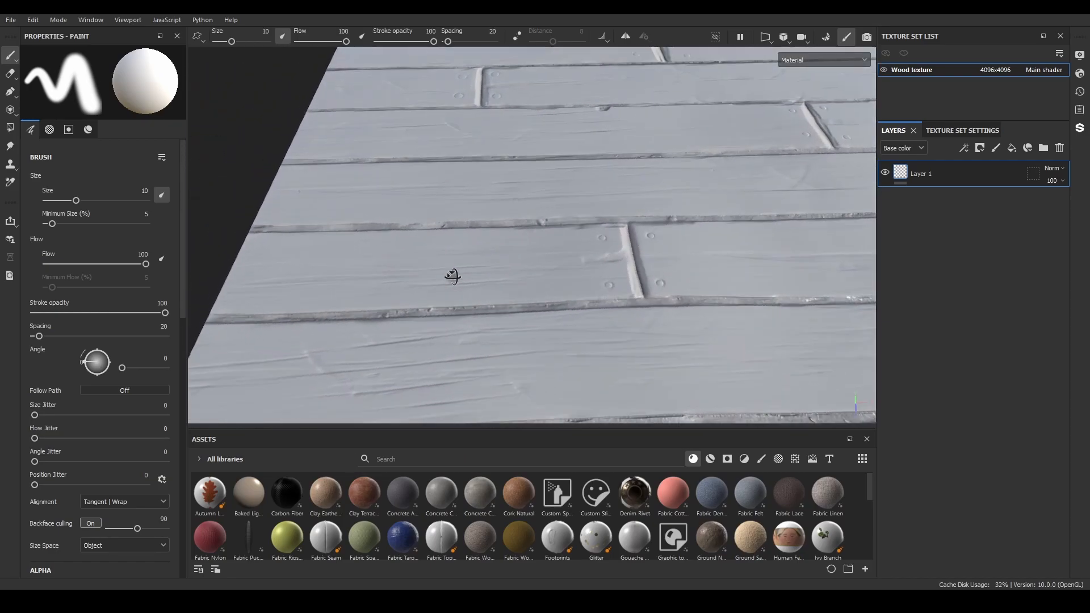
pyautogui.scroll(-3, 694, 175)
pyautogui.keyDown('alt'); pyautogui.moveTo(700, 177); pyautogui.dragTo(486, 205, button='middle'); pyautogui.keyUp('alt')
pyautogui.keyDown('alt'); pyautogui.moveTo(530, 158); pyautogui.dragTo(585, 211, button='middle'); pyautogui.keyUp('alt')
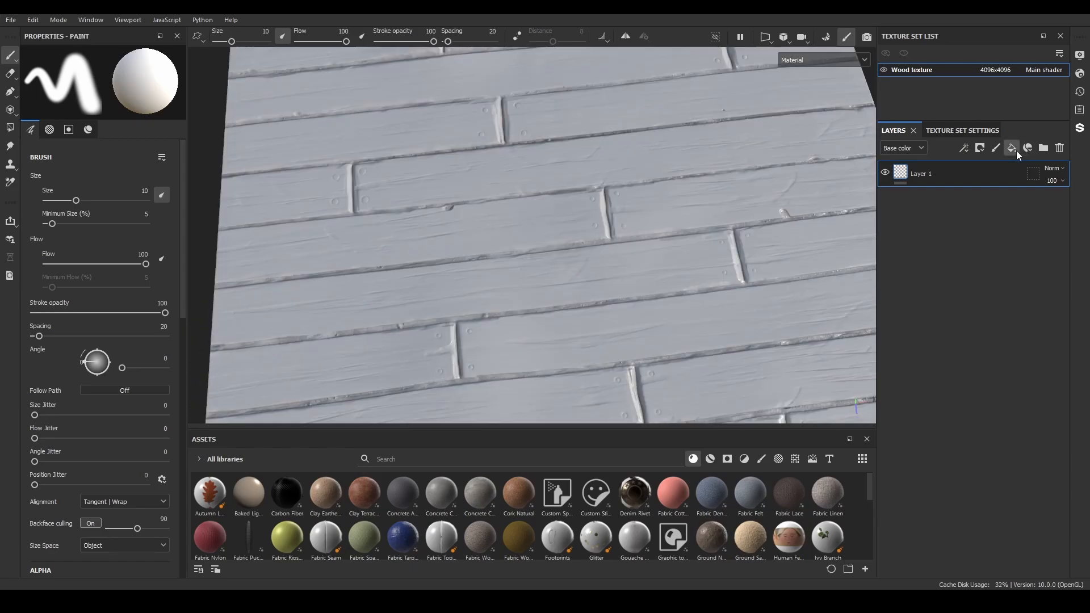
# Replace the default paint layer with a new fill layer named base color.
pyautogui.click(925, 203)
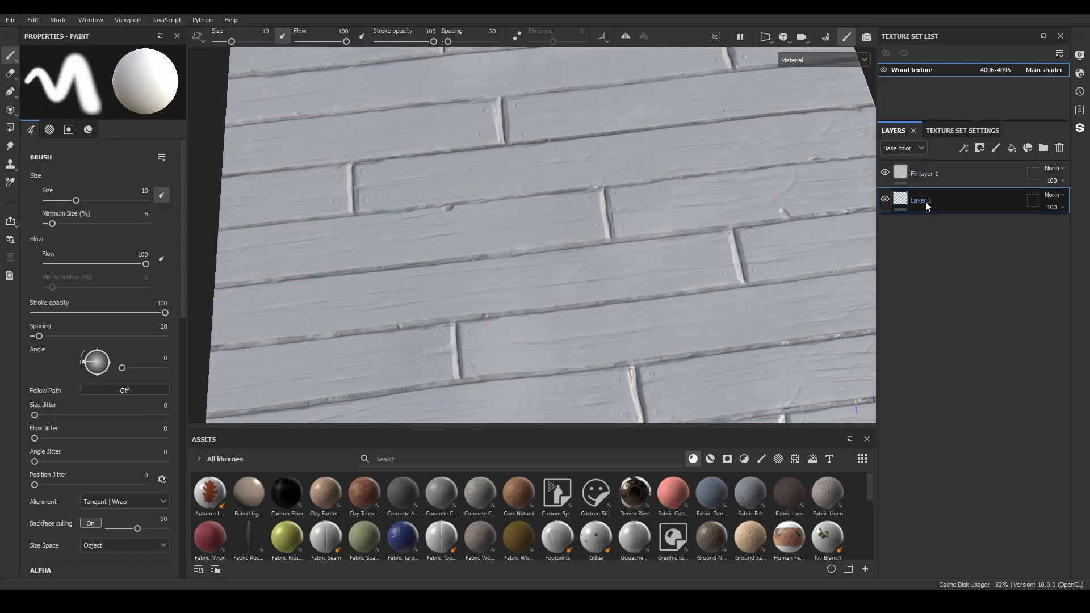
pyautogui.press('Delete')
pyautogui.doubleClick(925, 173)
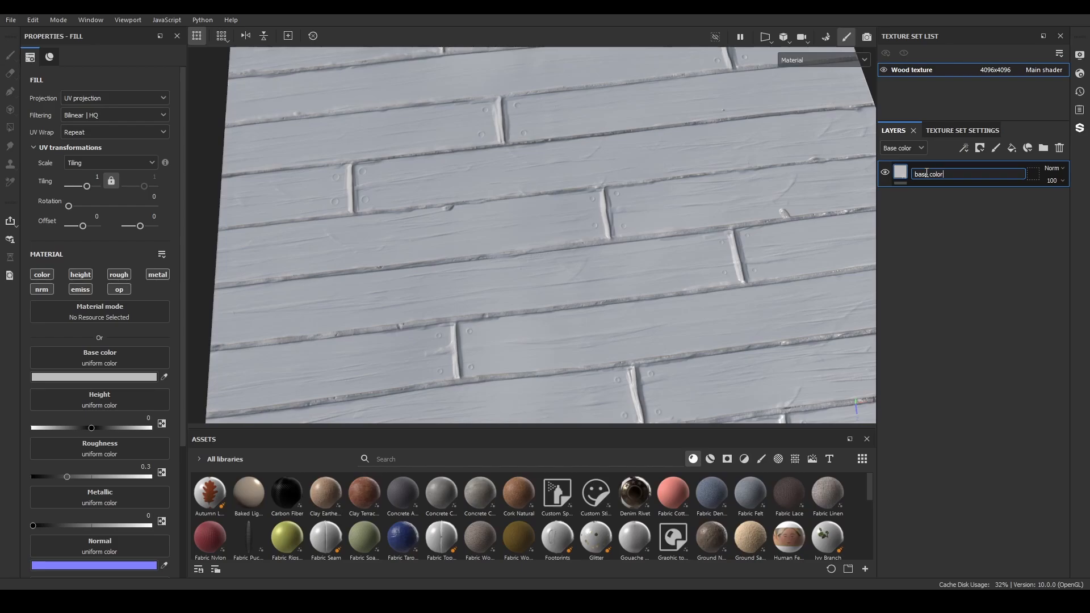
pyautogui.press('Return')
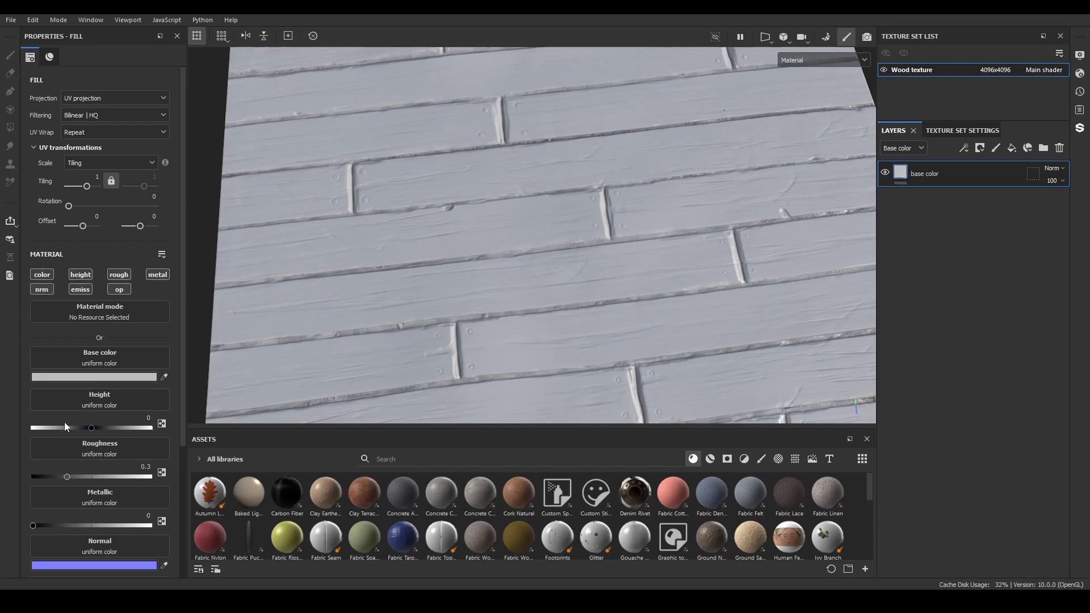
# Limit the base color fill to the color and roughness channels, and set its roughness to 0.8498.
pyautogui.click(120, 290)
pyautogui.click(86, 289)
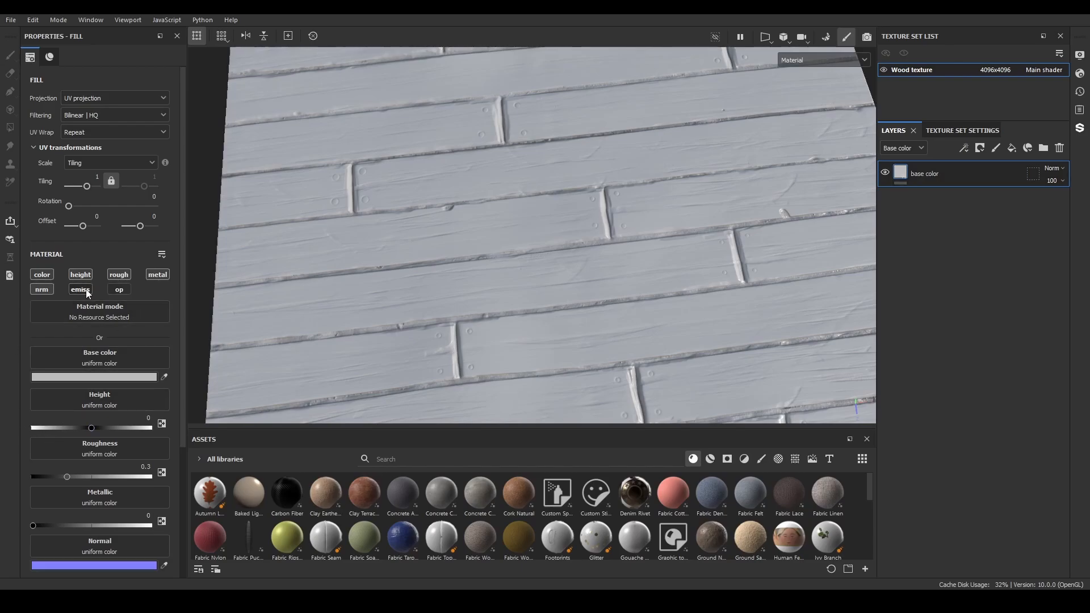
pyautogui.click(163, 278)
pyautogui.click(88, 275)
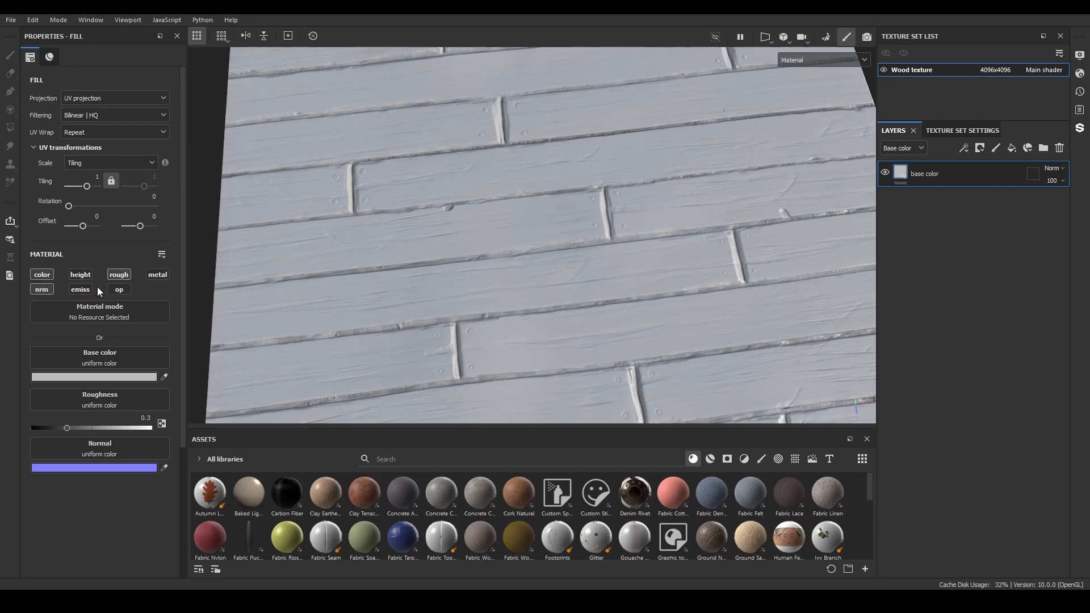
pyautogui.moveTo(70, 432); pyautogui.dragTo(85, 428)
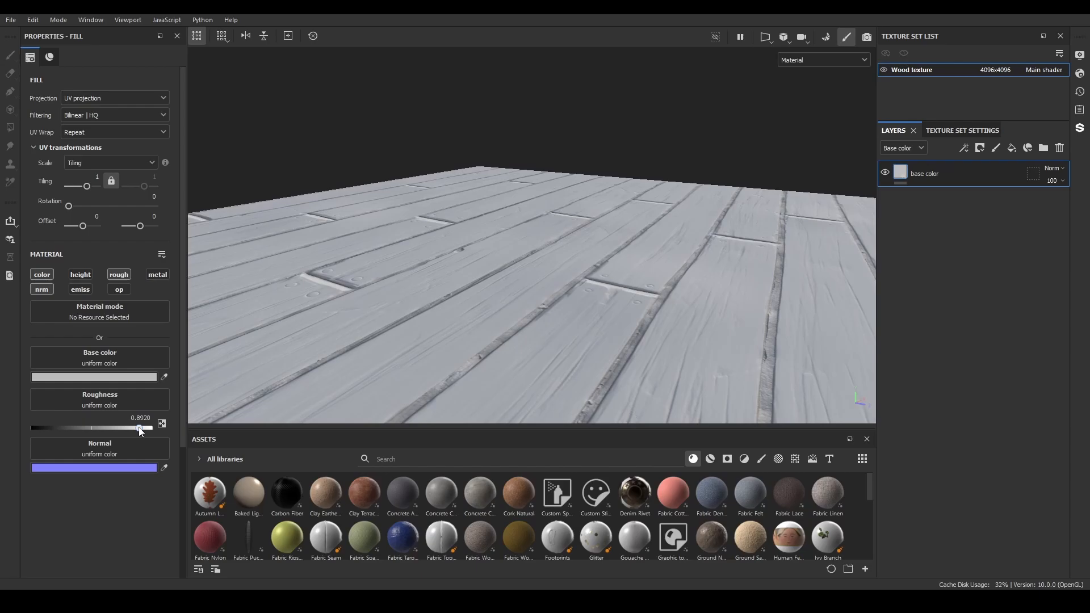
pyautogui.moveTo(140, 430); pyautogui.dragTo(68, 427)
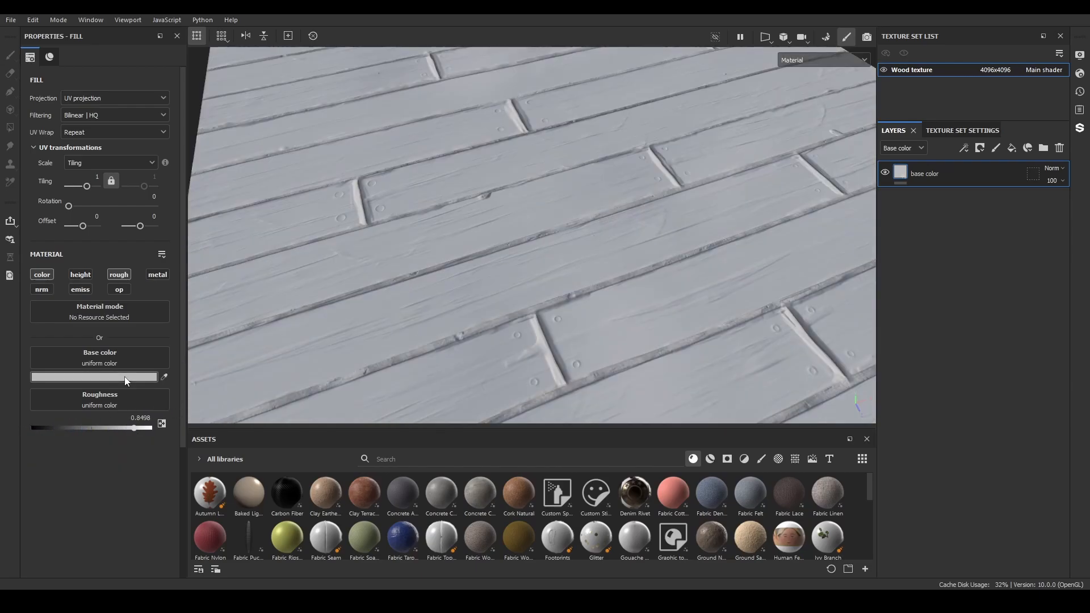
# Set the base color layer's color to the brown 715D44.
pyautogui.click(126, 378)
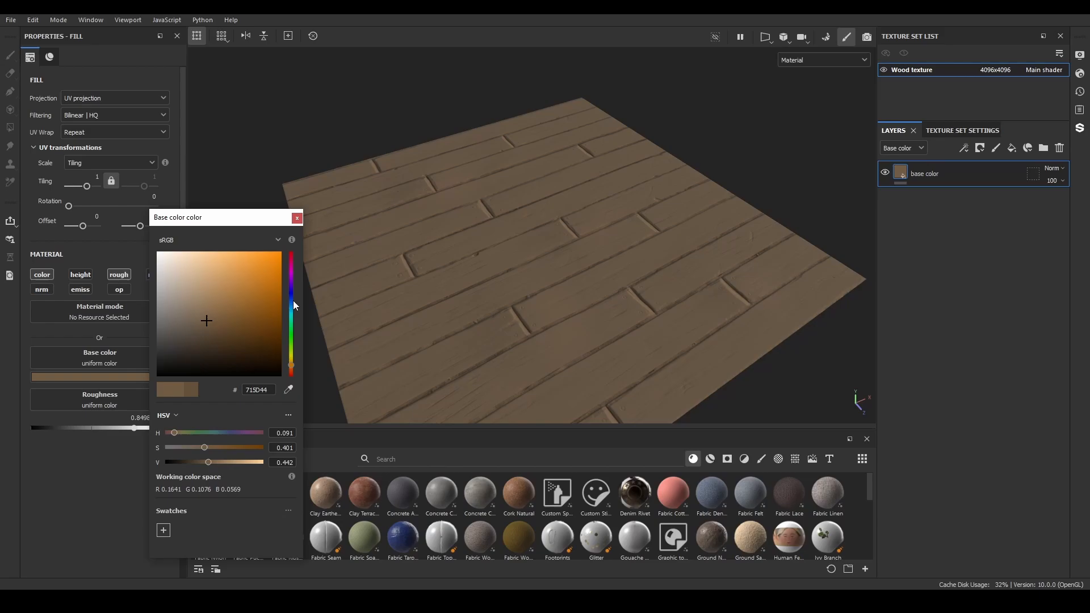
pyautogui.click(296, 218)
pyautogui.keyDown('alt'); pyautogui.moveTo(550, 263); pyautogui.dragTo(687, 292); pyautogui.keyUp('alt')
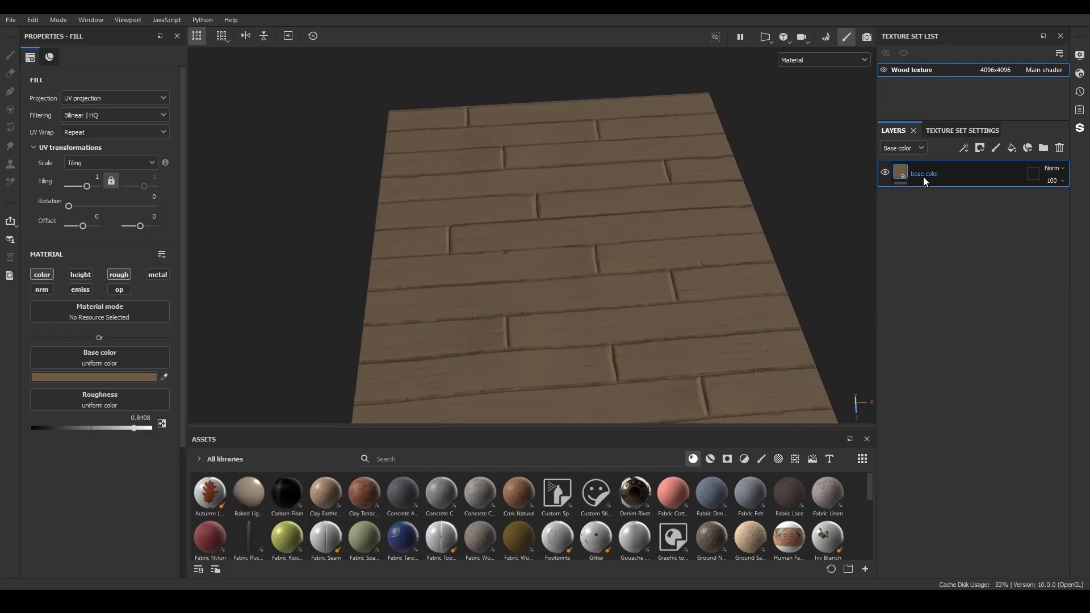
# Duplicate the base color layer and name the copy color var.
pyautogui.rightClick(923, 176)
pyautogui.click(923, 255)
pyautogui.doubleClick(934, 174)
pyautogui.write('color var')
pyautogui.press('Return')
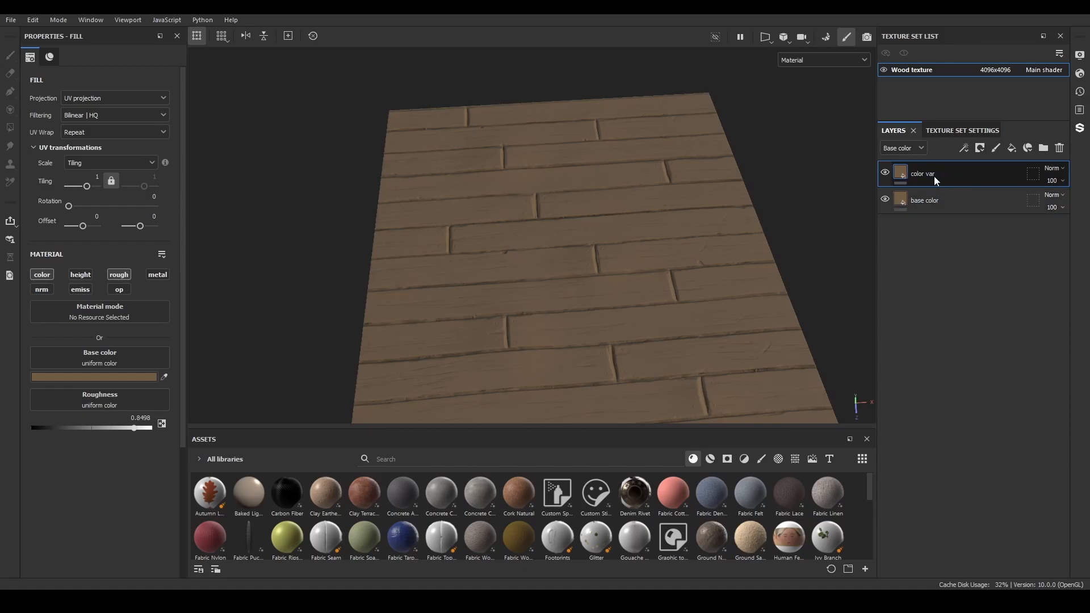
# Add a black mask to the color var layer and change its base color to a light tan.
pyautogui.click(980, 148)
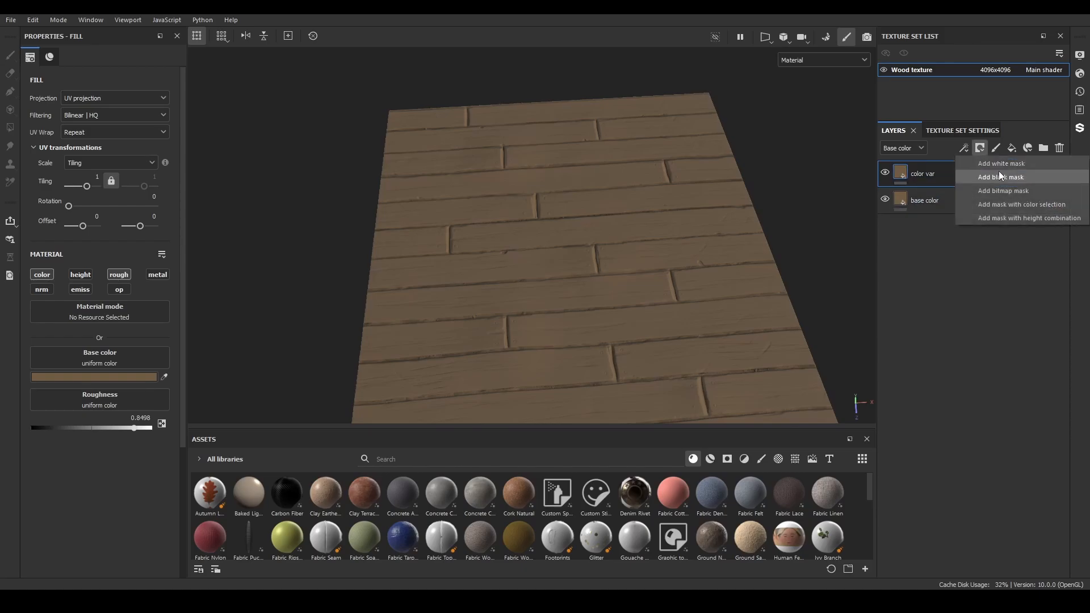
pyautogui.click(1003, 179)
pyautogui.click(901, 172)
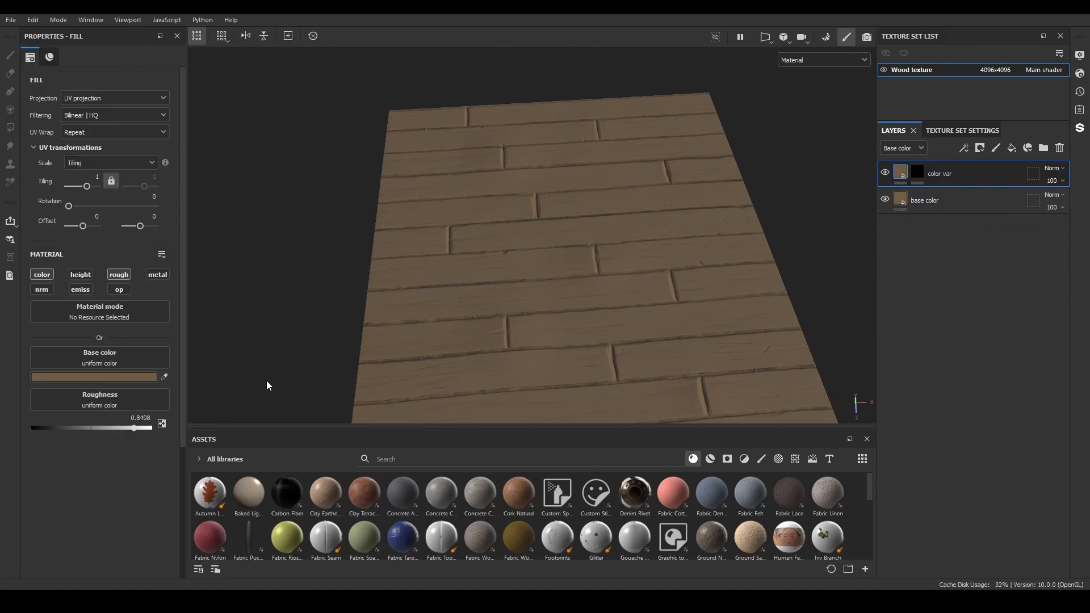
pyautogui.click(145, 377)
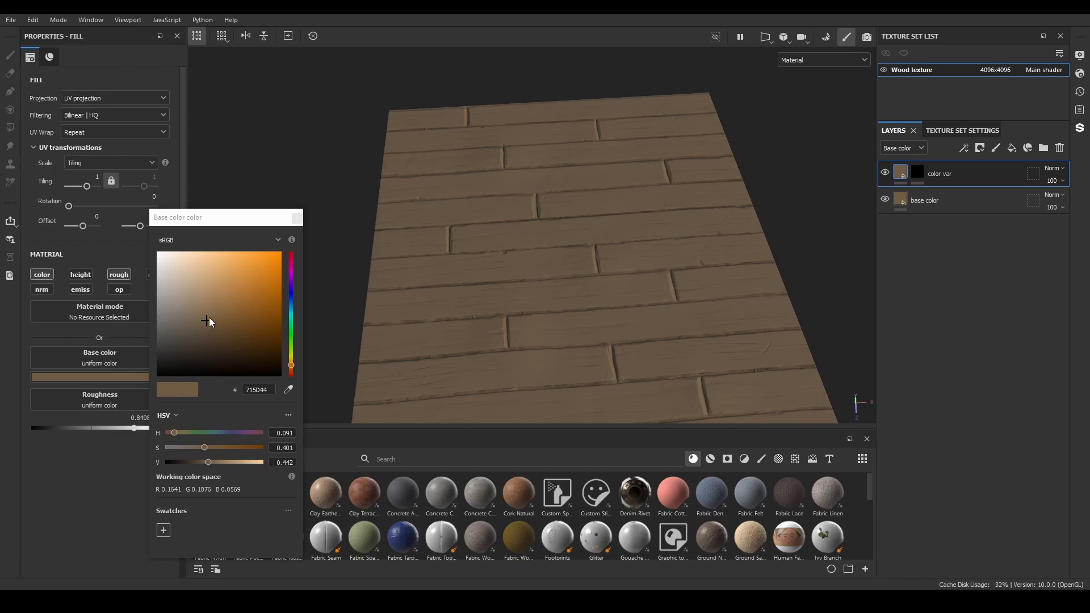
pyautogui.click(215, 278)
pyautogui.click(296, 218)
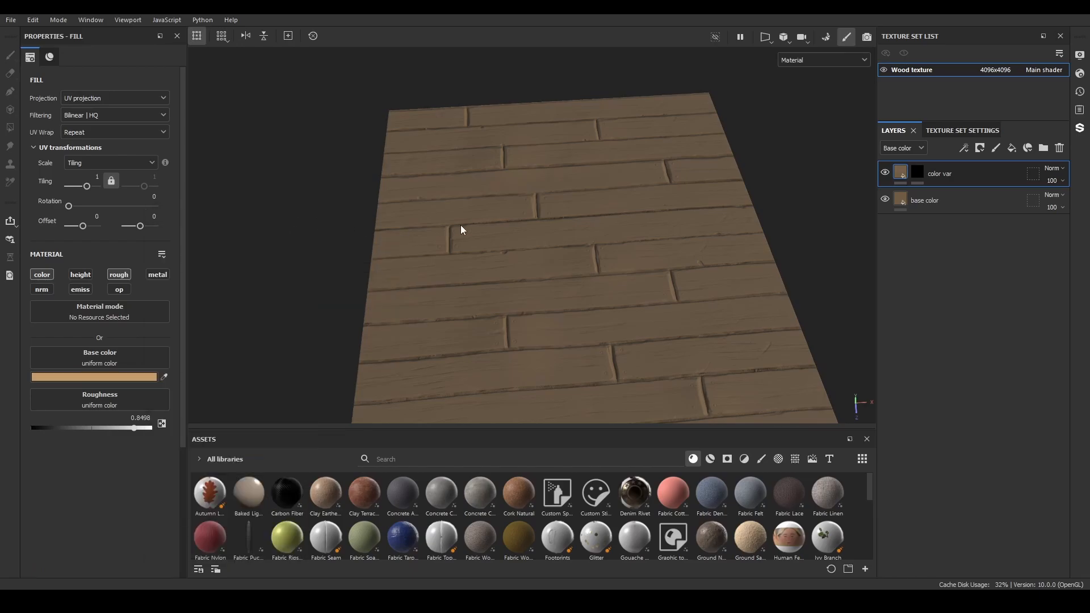
# Add a fill to the color var mask and use 3D Perlin Noise as its grayscale source.
pyautogui.click(918, 173)
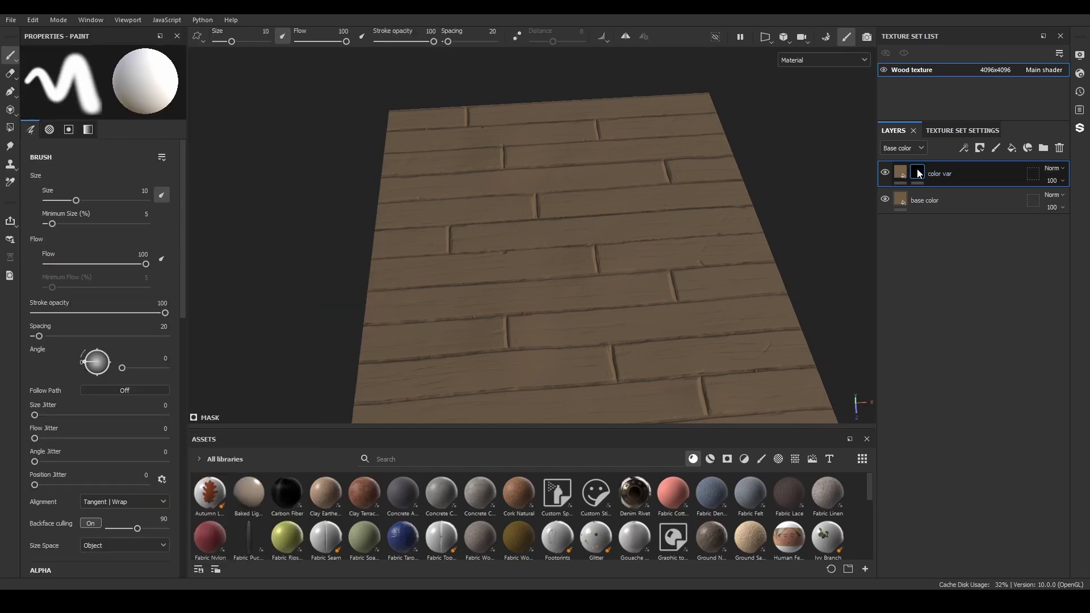
pyautogui.click(963, 148)
pyautogui.click(996, 184)
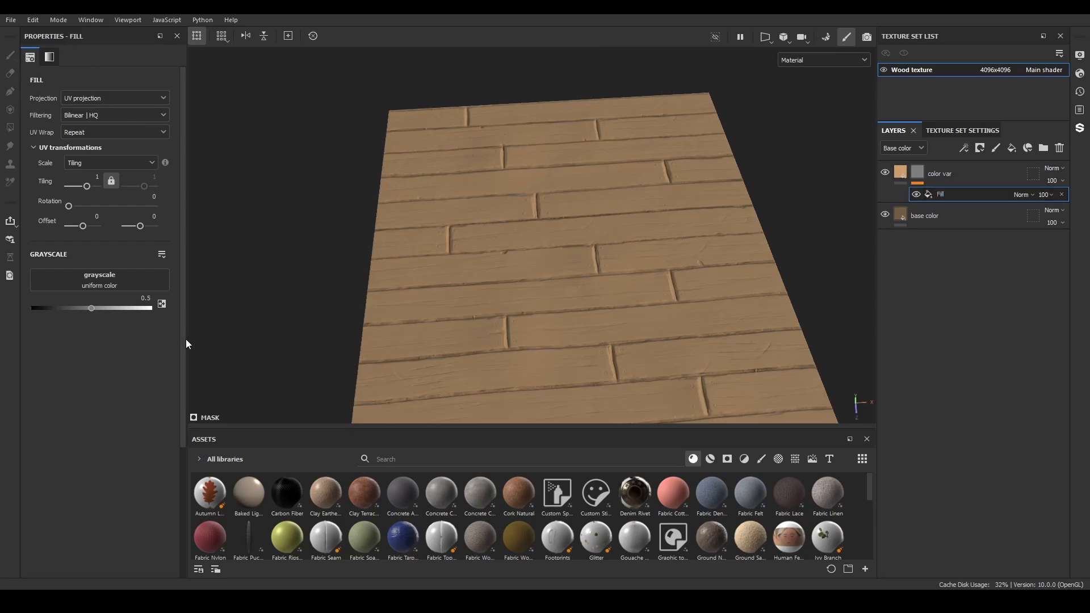
pyautogui.moveTo(97, 308)
pyautogui.mouseDown()
pyautogui.moveTo(216, 298)
pyautogui.moveTo(68, 308)
pyautogui.moveTo(97, 308)
pyautogui.moveTo(85, 308)
pyautogui.mouseUp()
pyautogui.click(91, 281)
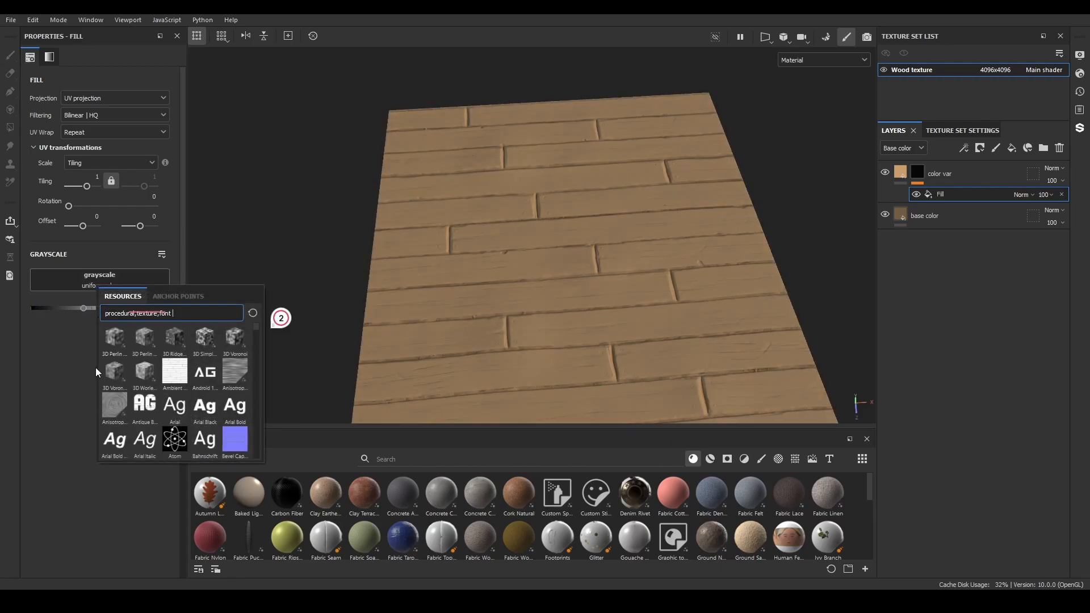
pyautogui.click(114, 338)
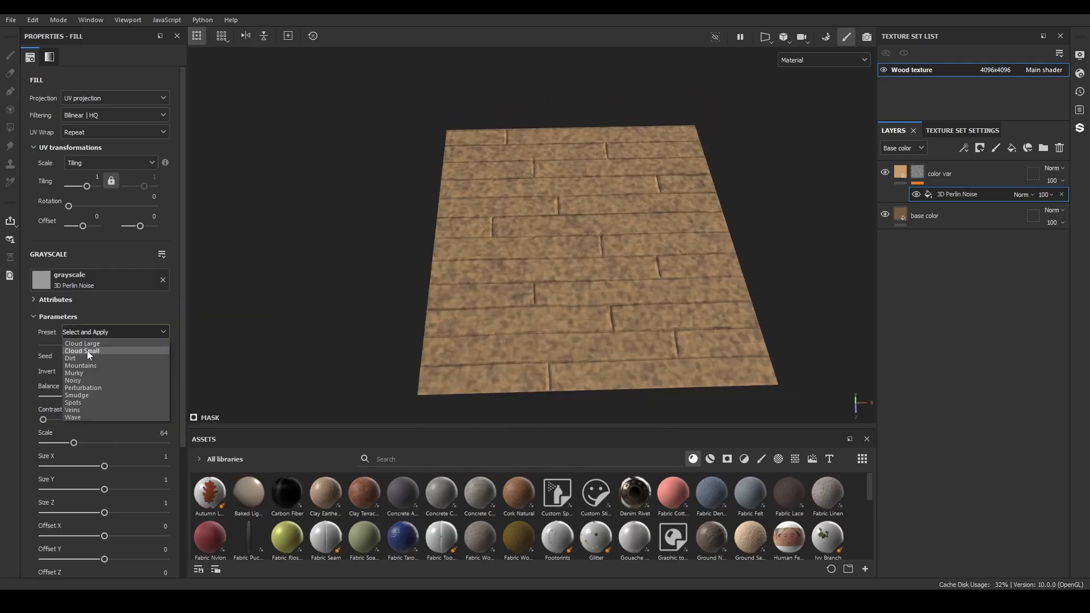
# Apply the Cloud Large preset to the noise, enable tiling, and set balance 0.37, contrast 0.65, scale 2, distortion intensity 0.12 and baseline 0.61.
pyautogui.click(89, 343)
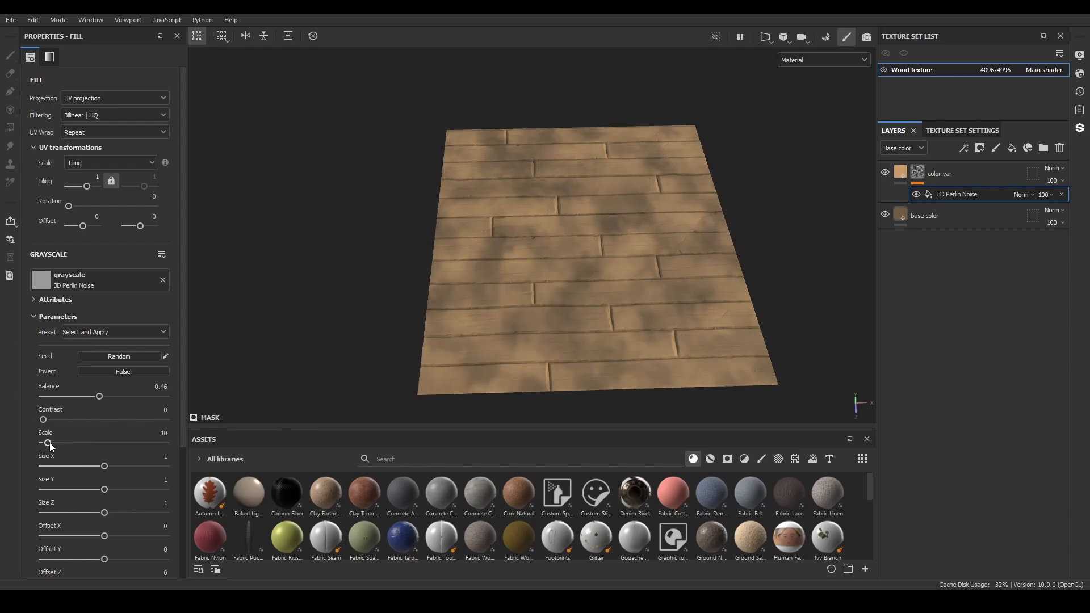
pyautogui.moveTo(50, 442); pyautogui.dragTo(88, 397)
pyautogui.moveTo(104, 466); pyautogui.dragTo(100, 466)
pyautogui.scroll(-5, 97, 513)
pyautogui.moveTo(102, 431); pyautogui.dragTo(58, 431)
pyautogui.moveTo(104, 478); pyautogui.dragTo(120, 479)
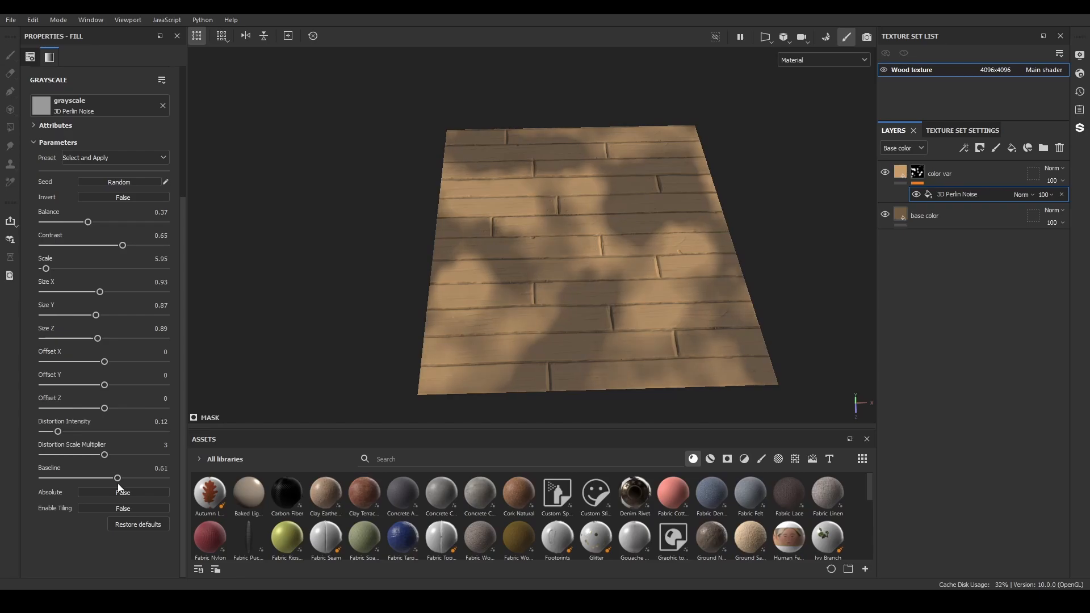
pyautogui.click(125, 509)
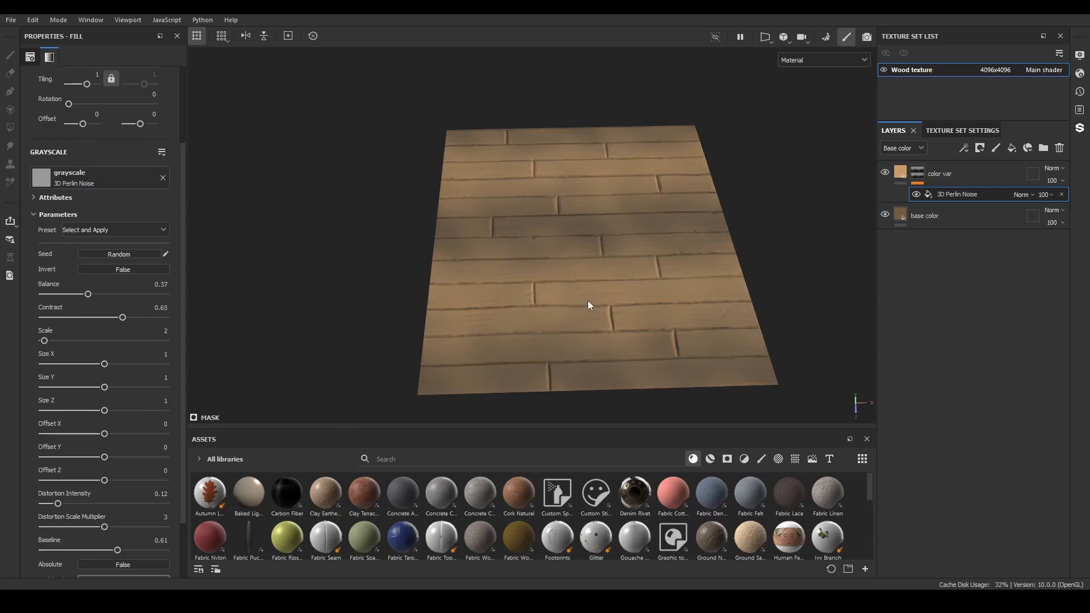
# Sample the base color layer's brown for the color var layer and lighten it to 8E724F.
pyautogui.click(956, 181)
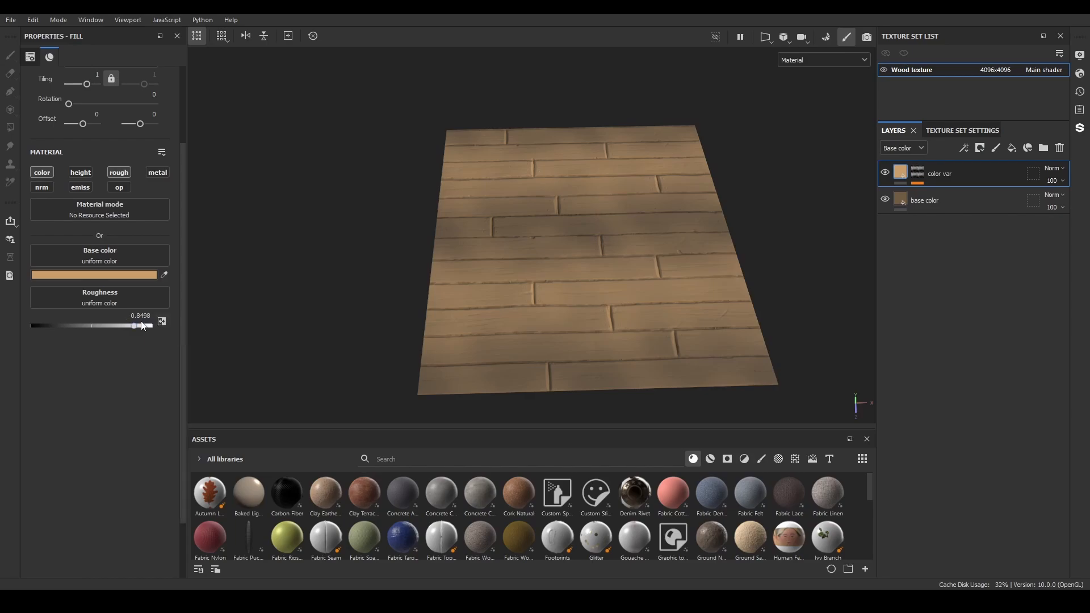
pyautogui.click(164, 275)
pyautogui.click(902, 194)
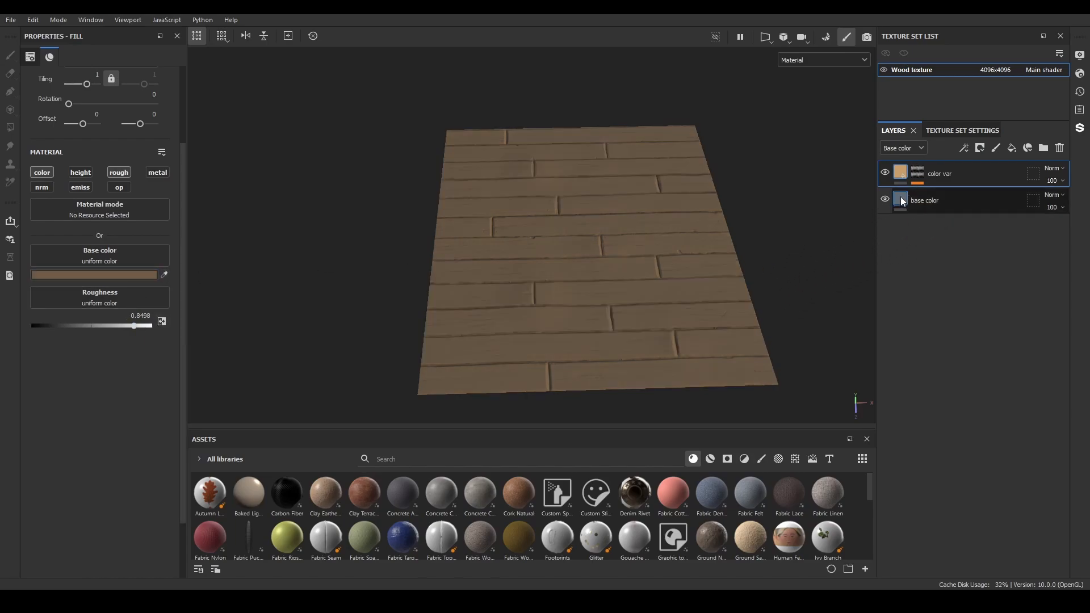
pyautogui.click(143, 277)
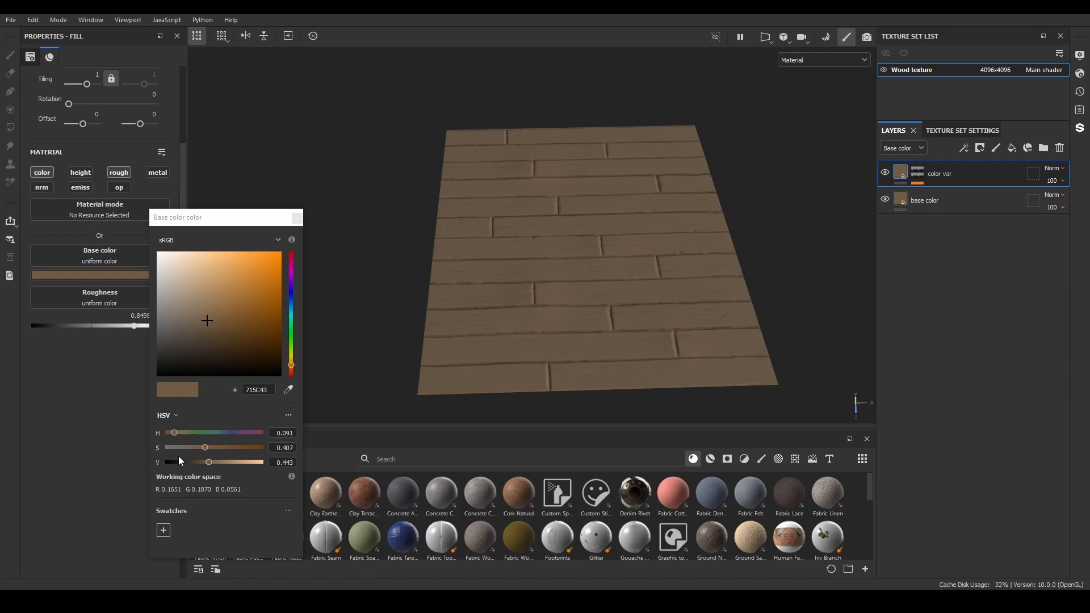
pyautogui.click(211, 463)
pyautogui.moveTo(212, 464); pyautogui.dragTo(209, 447)
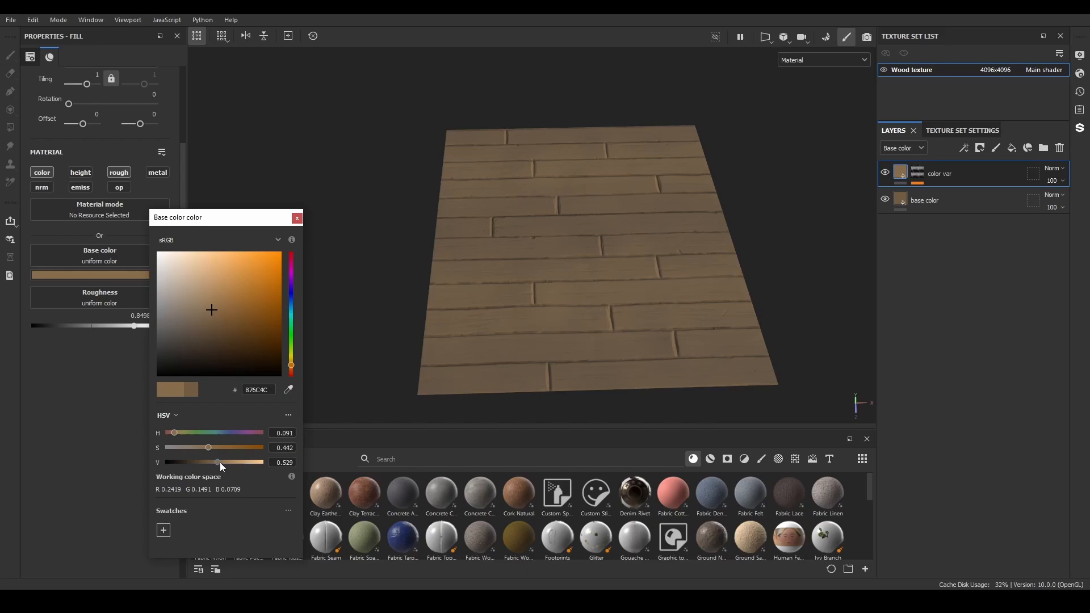
pyautogui.click(219, 462)
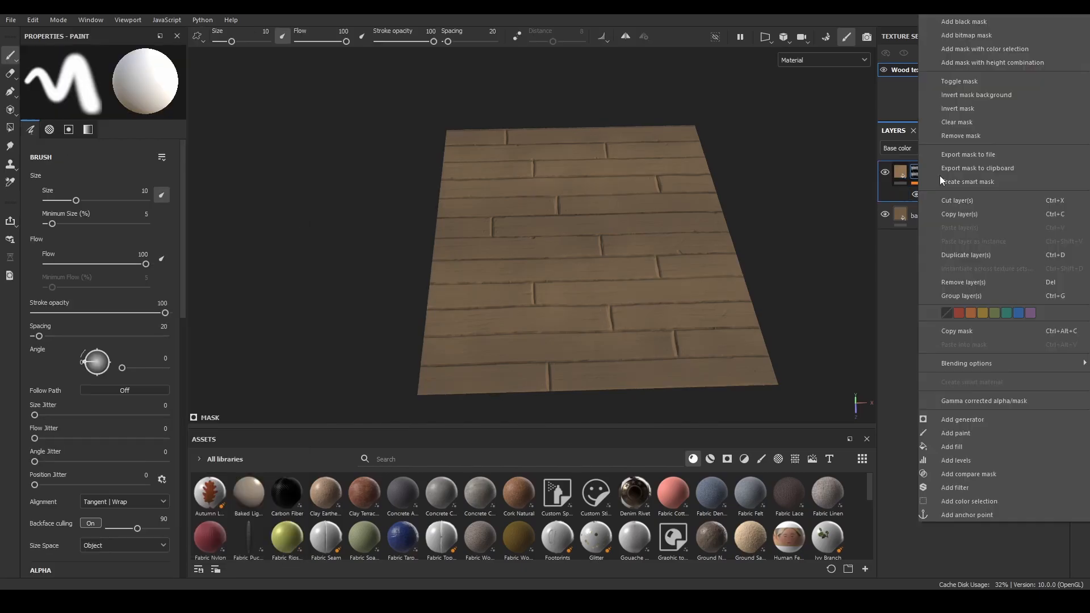
# Duplicate the color var layer as a darker variation with a new random noise seed and the color 5A4328.
pyautogui.hotkey('ctrl', 'd')
pyautogui.scroll(3, 120, 488)
pyautogui.click(119, 285)
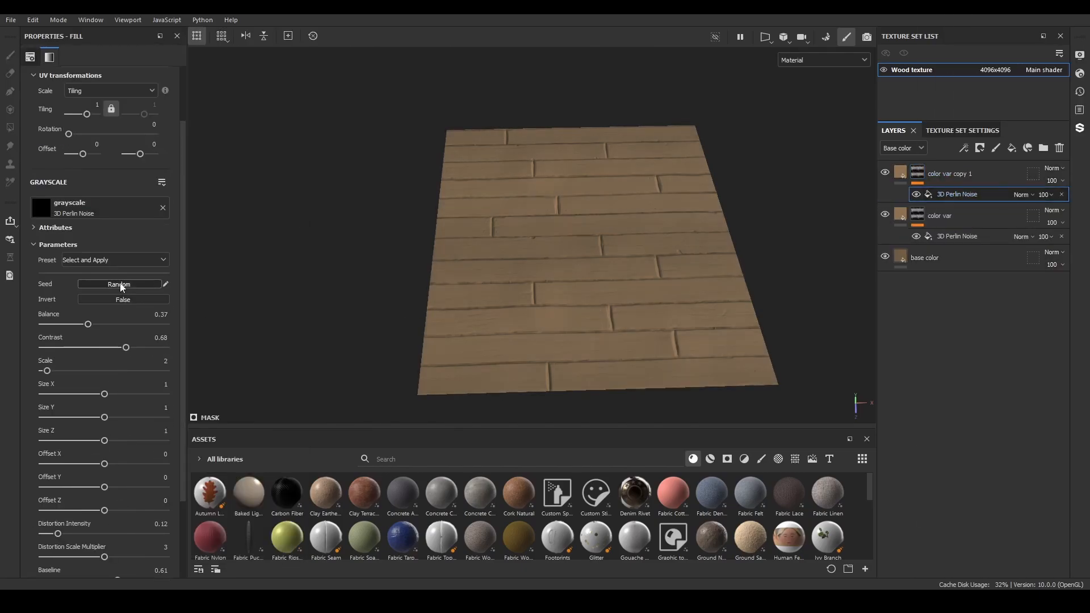
pyautogui.click(120, 285)
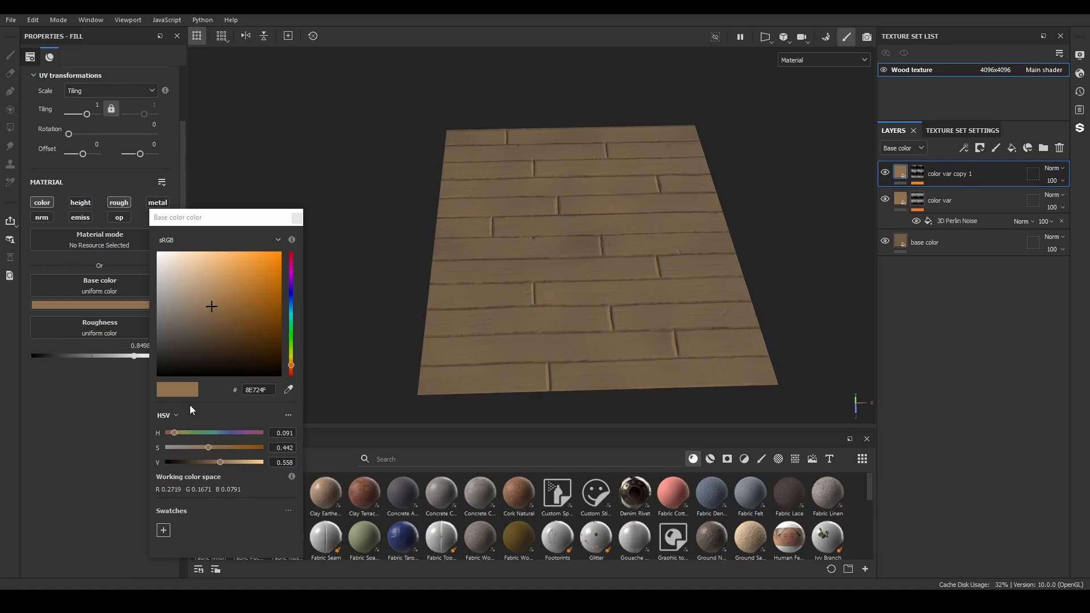
pyautogui.moveTo(220, 462)
pyautogui.mouseDown()
pyautogui.moveTo(201, 461)
pyautogui.moveTo(220, 446)
pyautogui.mouseUp()
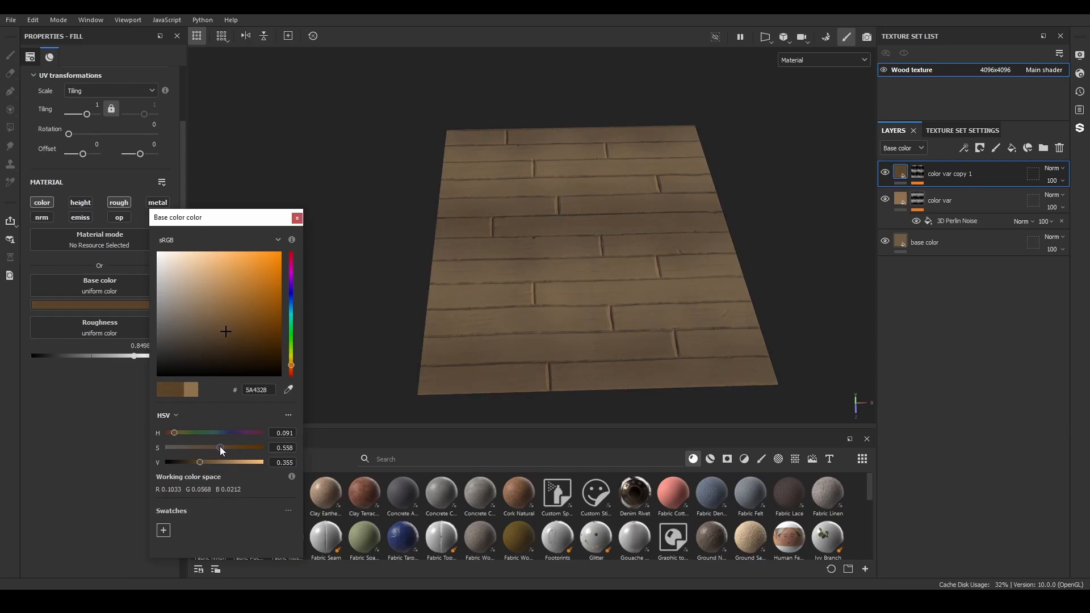
pyautogui.keyDown('alt'); pyautogui.moveTo(557, 289); pyautogui.dragTo(620, 231); pyautogui.keyUp('alt')
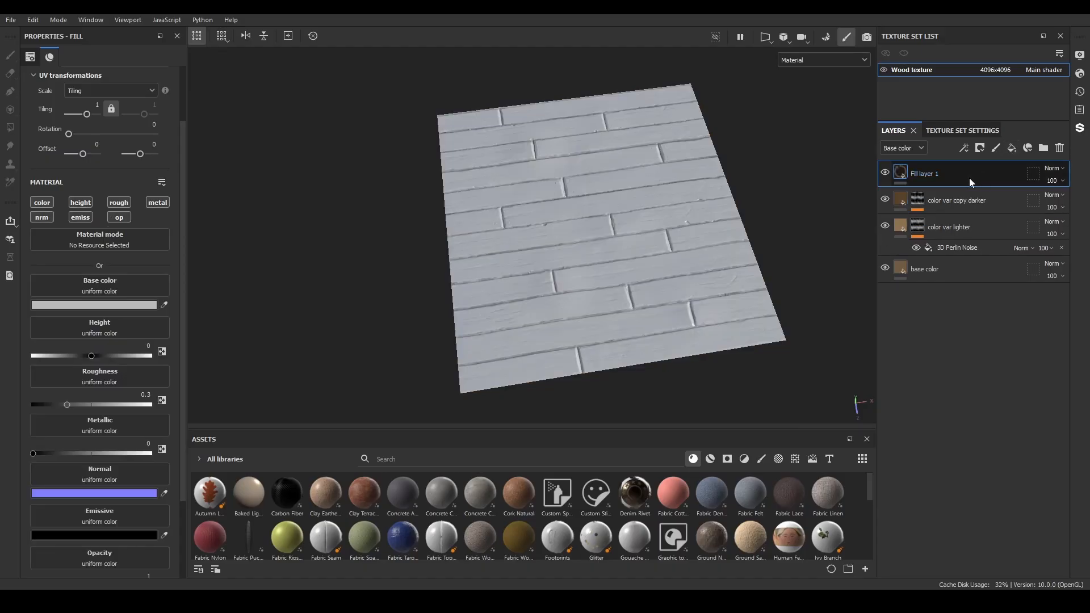
# Name the new top fill layer dirt and give it a black mask driven by a Dirt generator.
pyautogui.click(980, 147)
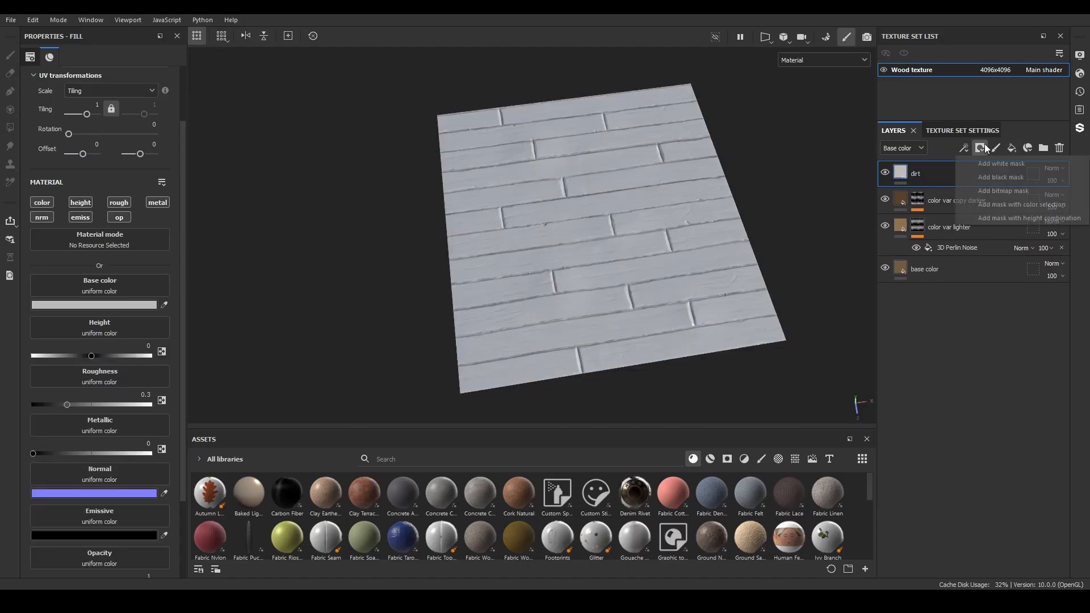
pyautogui.click(1000, 176)
pyautogui.click(964, 147)
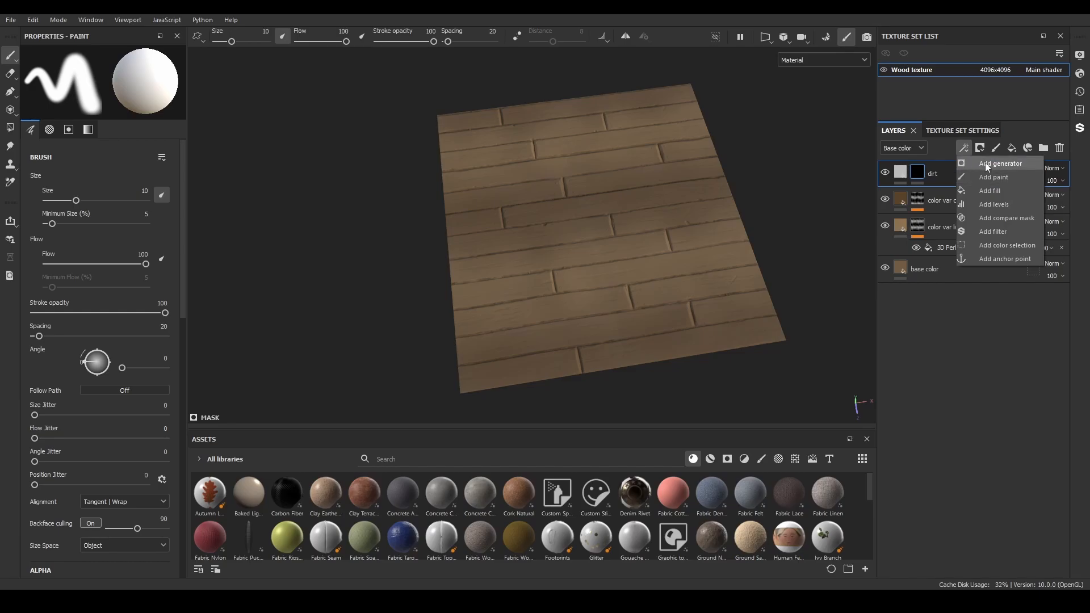
pyautogui.click(986, 163)
pyautogui.click(114, 85)
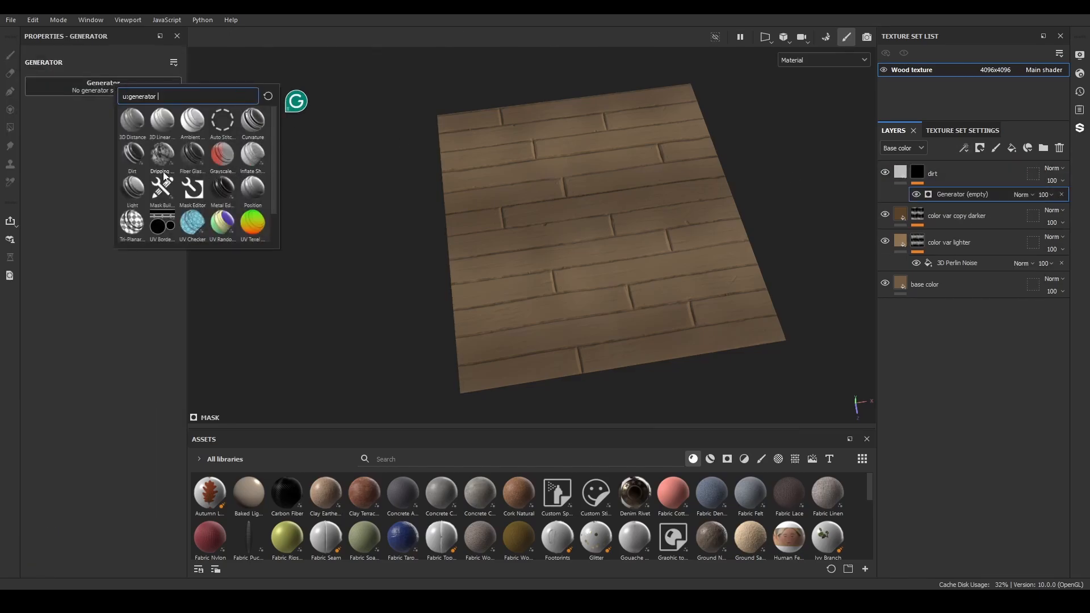
pyautogui.click(133, 155)
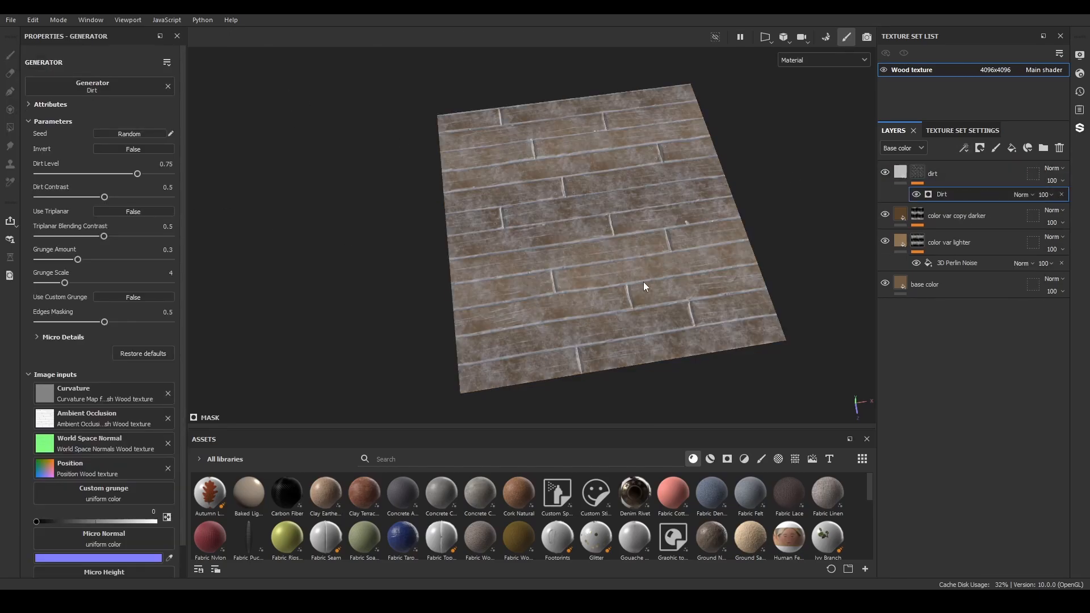
# Set the Dirt generator's dirt level to 0.77, dirt contrast to 0.67 and grunge amount to 0.23.
pyautogui.keyDown('alt'); pyautogui.moveTo(643, 282); pyautogui.dragTo(597, 334); pyautogui.keyUp('alt')
pyautogui.keyDown('alt'); pyautogui.moveTo(597, 333); pyautogui.dragTo(559, 288, button='middle'); pyautogui.keyUp('alt')
pyautogui.scroll(5, 615, 249)
pyautogui.keyDown('alt'); pyautogui.moveTo(559, 288); pyautogui.dragTo(571, 240); pyautogui.keyUp('alt')
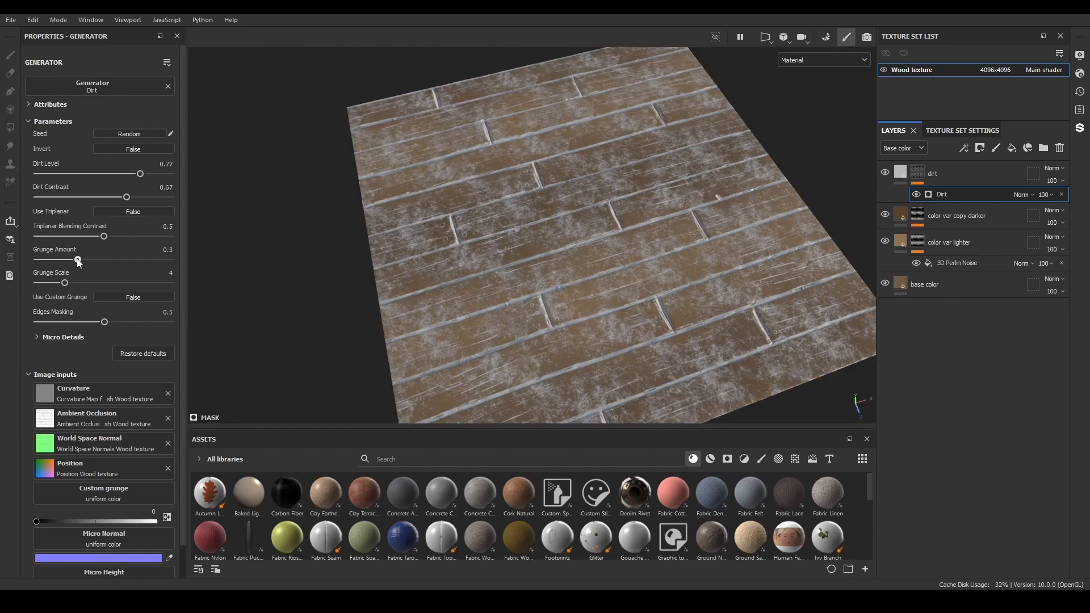
pyautogui.moveTo(78, 260); pyautogui.dragTo(68, 260)
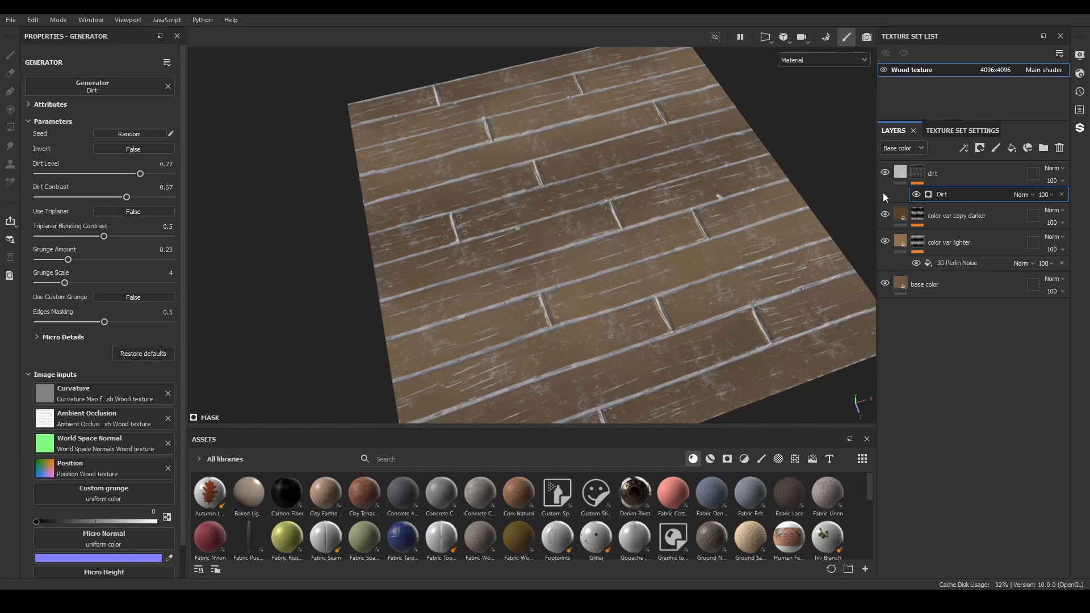
# Blend the dirt layer with Multiply and change its base color to a pale peach.
pyautogui.click(1057, 171)
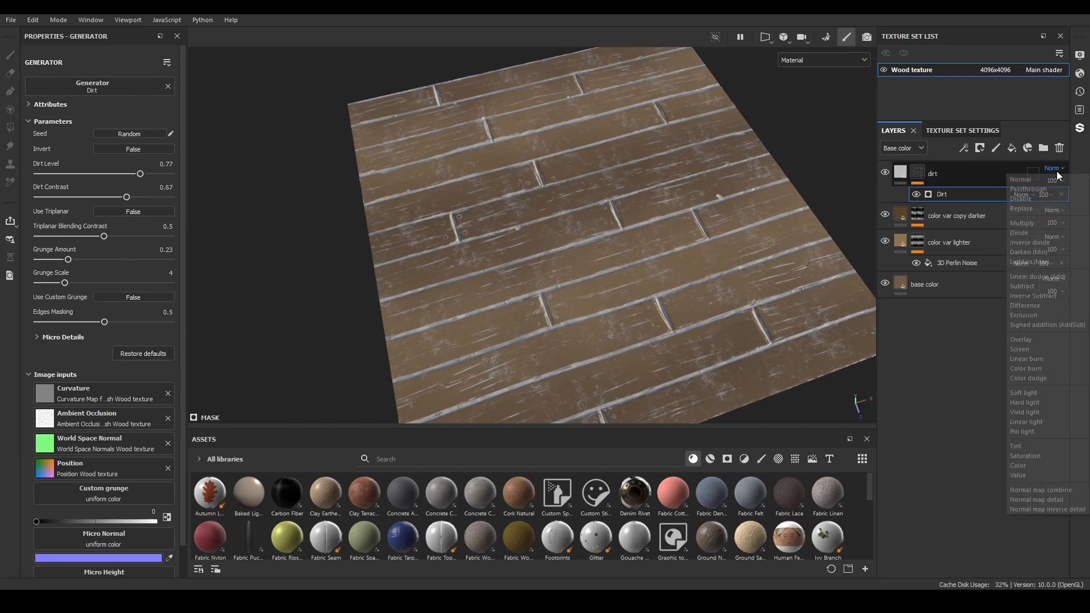
pyautogui.click(1025, 223)
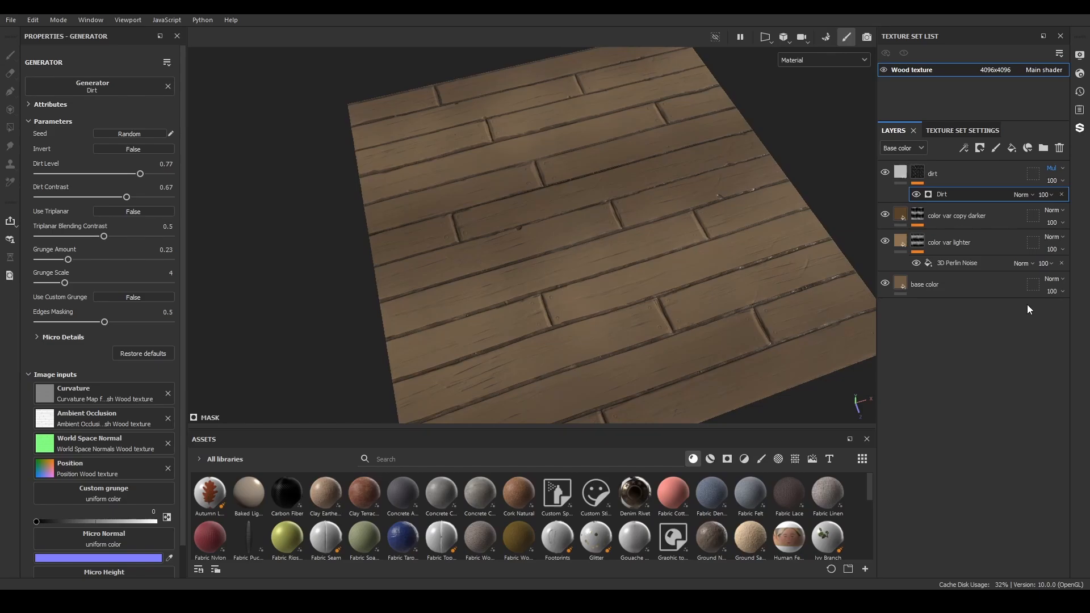
pyautogui.keyDown('alt'); pyautogui.moveTo(650, 219); pyautogui.dragTo(623, 219); pyautogui.keyUp('alt')
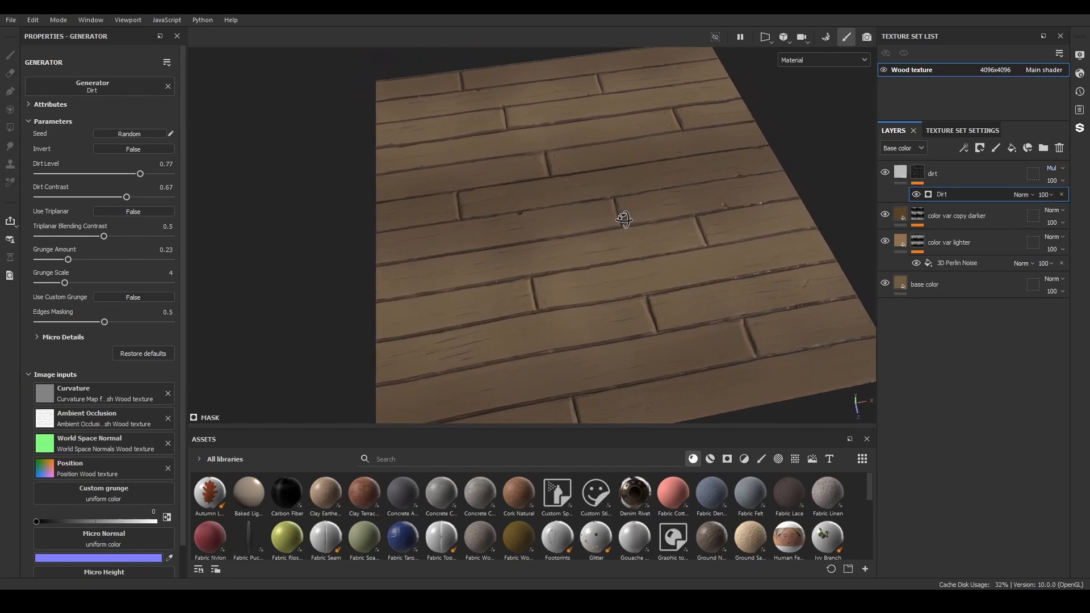
pyautogui.click(900, 172)
pyautogui.click(131, 305)
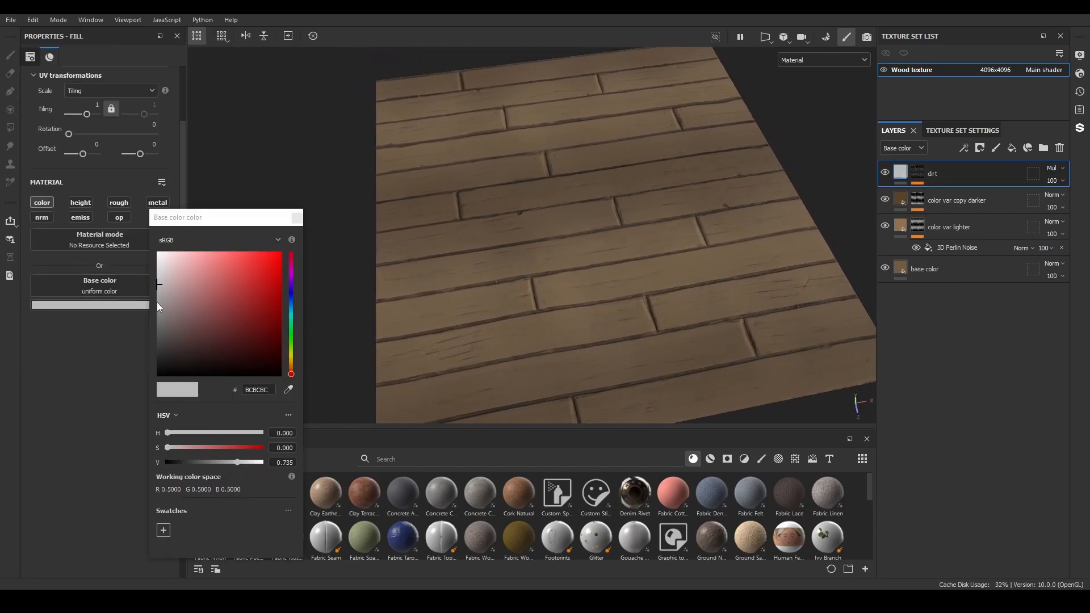
pyautogui.moveTo(238, 461)
pyautogui.mouseDown()
pyautogui.moveTo(161, 465)
pyautogui.moveTo(282, 463)
pyautogui.moveTo(243, 465)
pyautogui.moveTo(255, 465)
pyautogui.mouseUp()
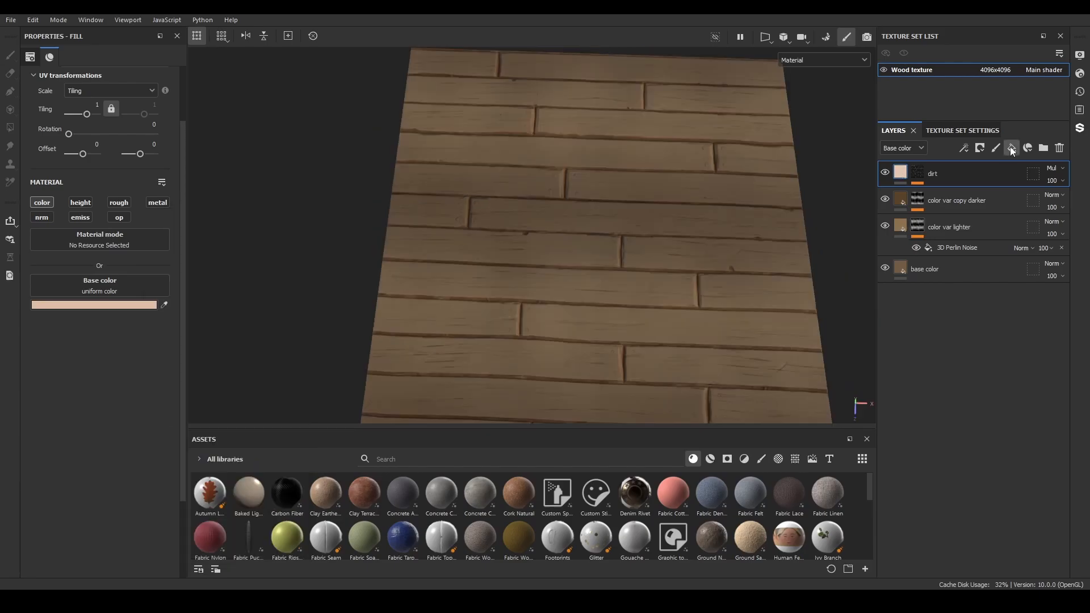
# Add a fill layer named Edge damage with a black mask and a Metal Edge Wear generator.
pyautogui.click(1012, 150)
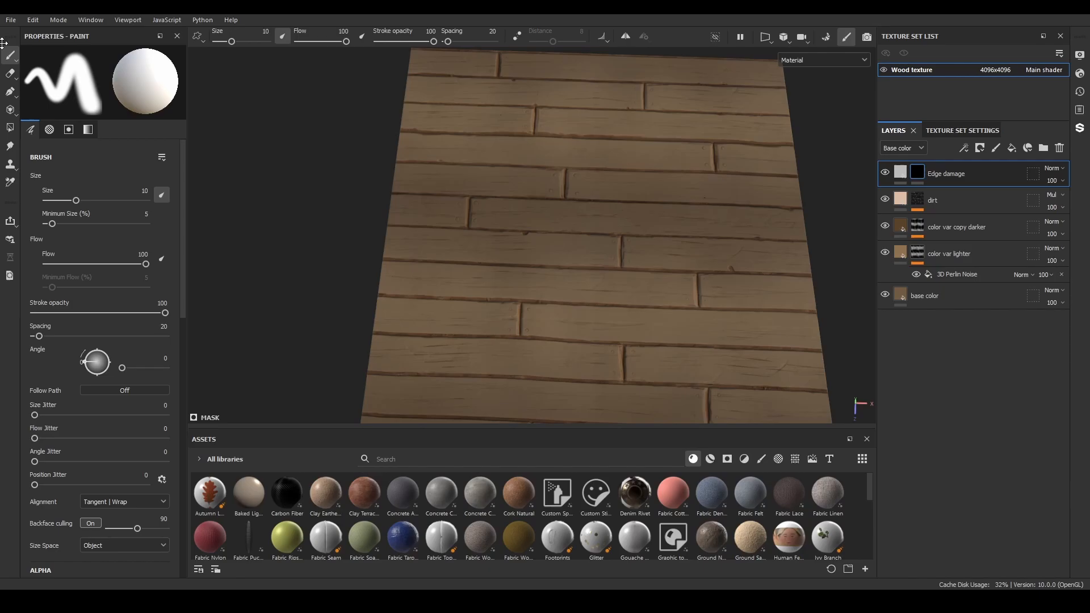
pyautogui.click(964, 148)
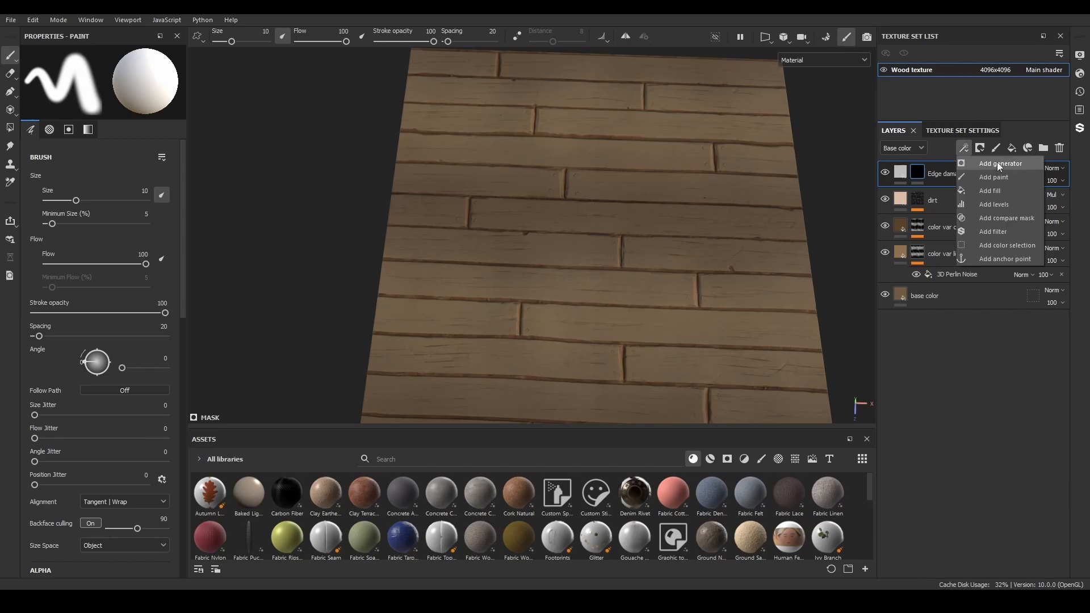
pyautogui.click(997, 165)
pyautogui.click(126, 87)
pyautogui.click(231, 184)
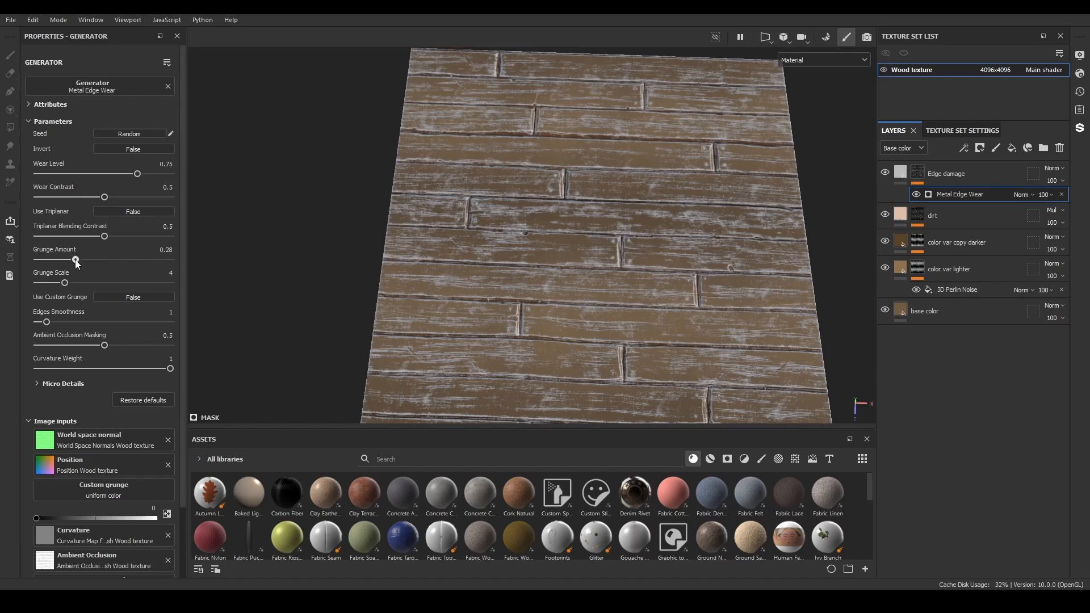
# Set wear level 0.79, wear contrast 0.76, grunge amount 0 and edges smoothness 1.44, and blend the Edge damage layer with Divide.
pyautogui.moveTo(76, 262); pyautogui.dragTo(44, 262)
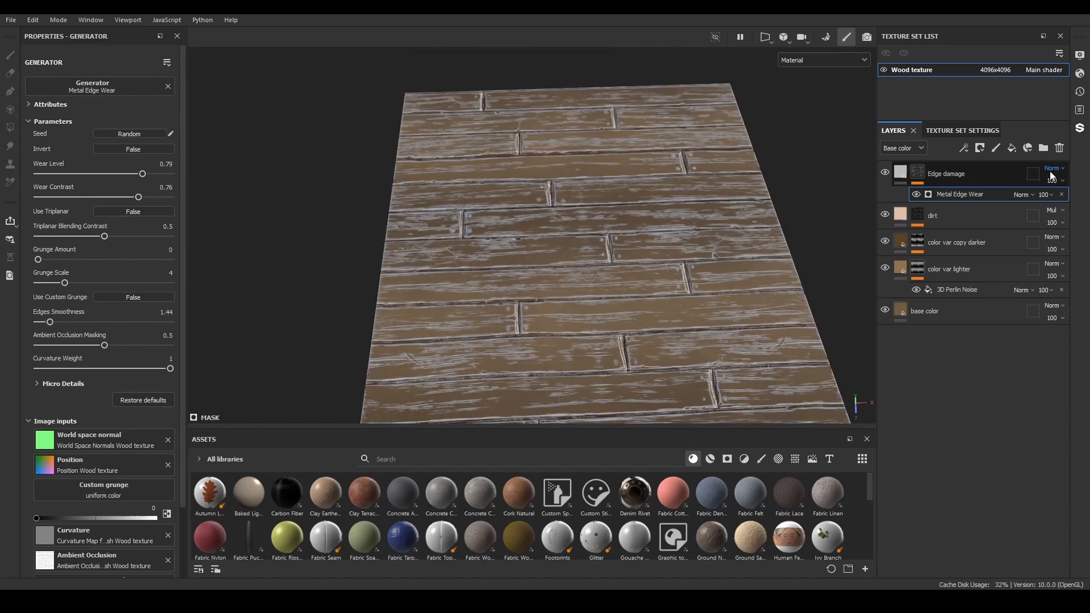
pyautogui.click(1052, 169)
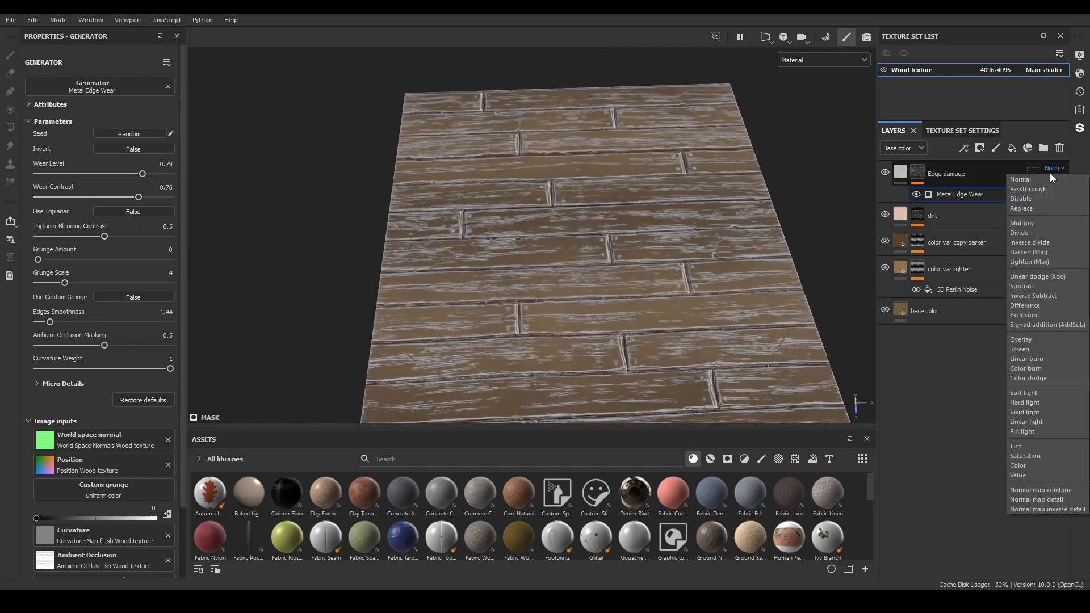
pyautogui.click(1034, 232)
pyautogui.moveTo(665, 261)
pyautogui.keyDown('alt'); pyautogui.mouseDown()
pyautogui.moveTo(531, 304)
pyautogui.moveTo(647, 268)
pyautogui.mouseUp(); pyautogui.keyUp('alt')
pyautogui.scroll(5, 660, 268)
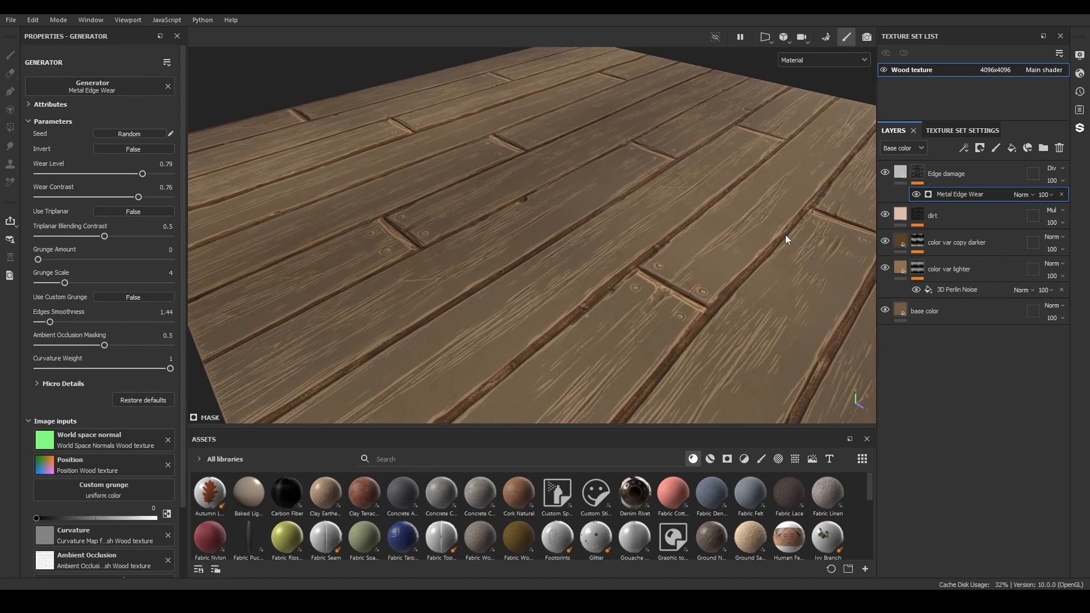
# Test darker and lighter base colors on the Edge damage layer and settle on a light gray.
pyautogui.click(900, 172)
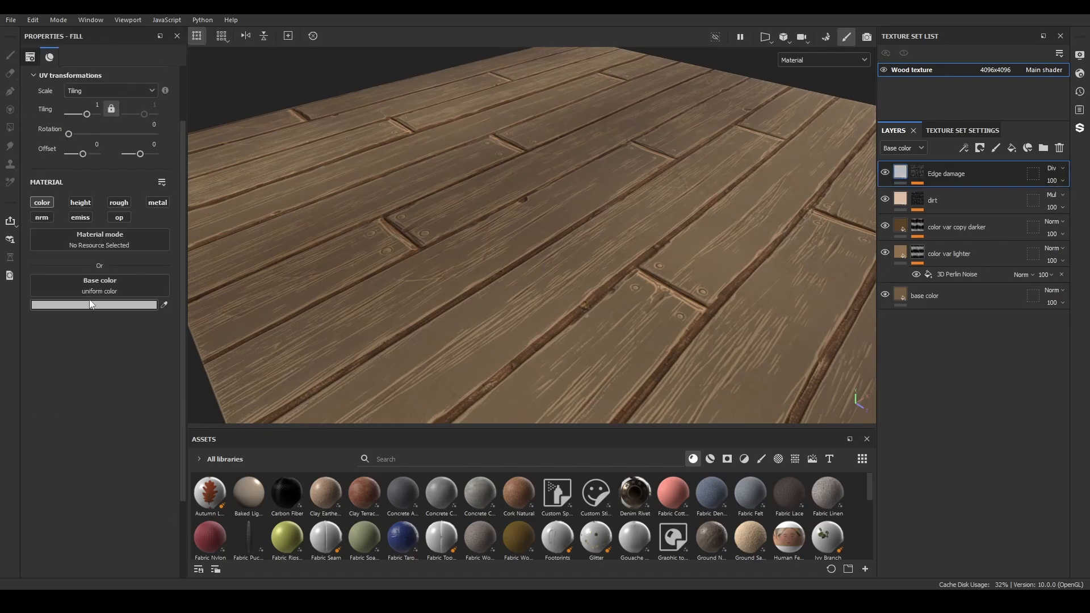
pyautogui.click(111, 306)
pyautogui.moveTo(161, 287); pyautogui.dragTo(104, 220)
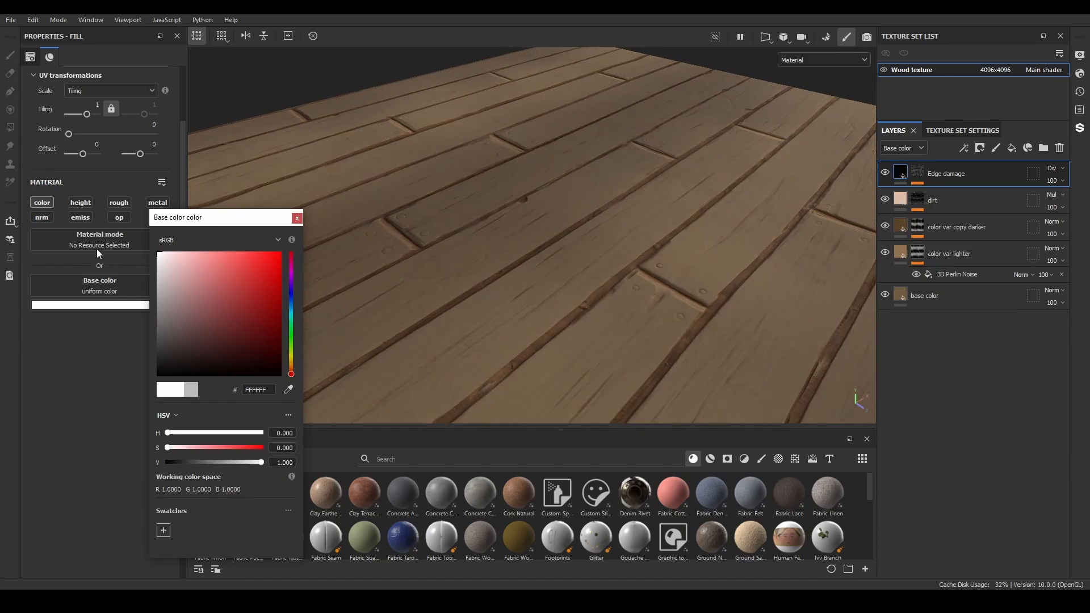
pyautogui.moveTo(263, 465); pyautogui.dragTo(234, 468)
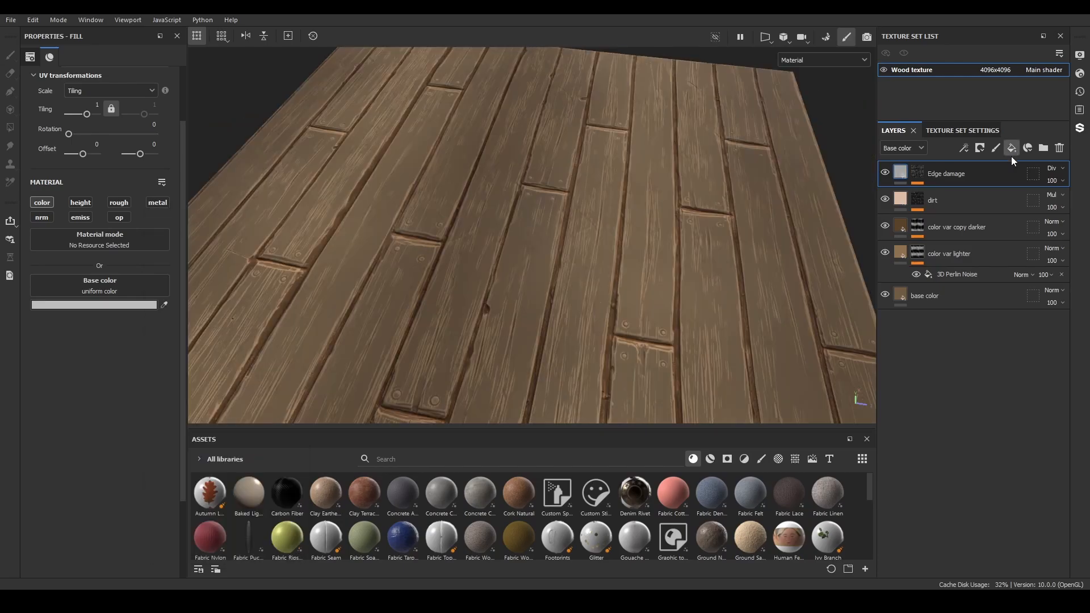
# Add a fill layer named edge smoother with a black mask and a Curvature generator.
pyautogui.click(1012, 152)
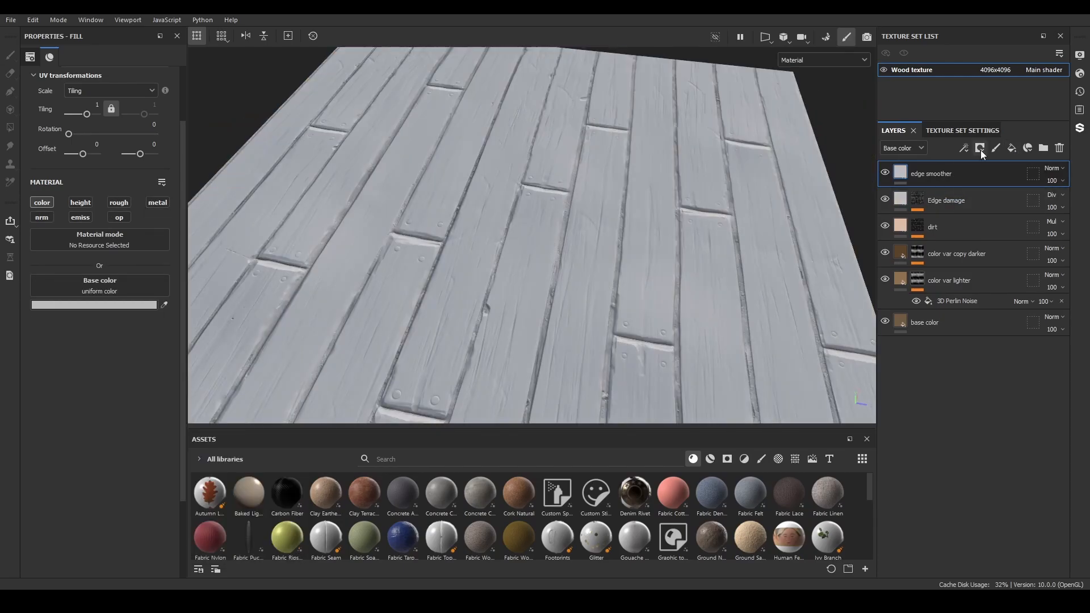
pyautogui.click(980, 149)
pyautogui.click(994, 175)
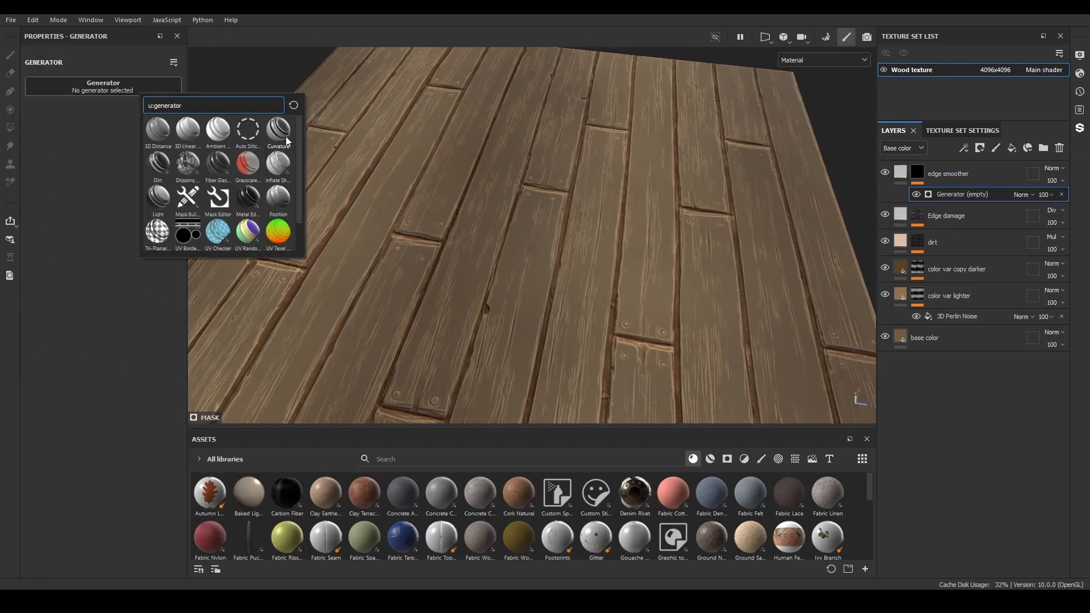
pyautogui.click(286, 139)
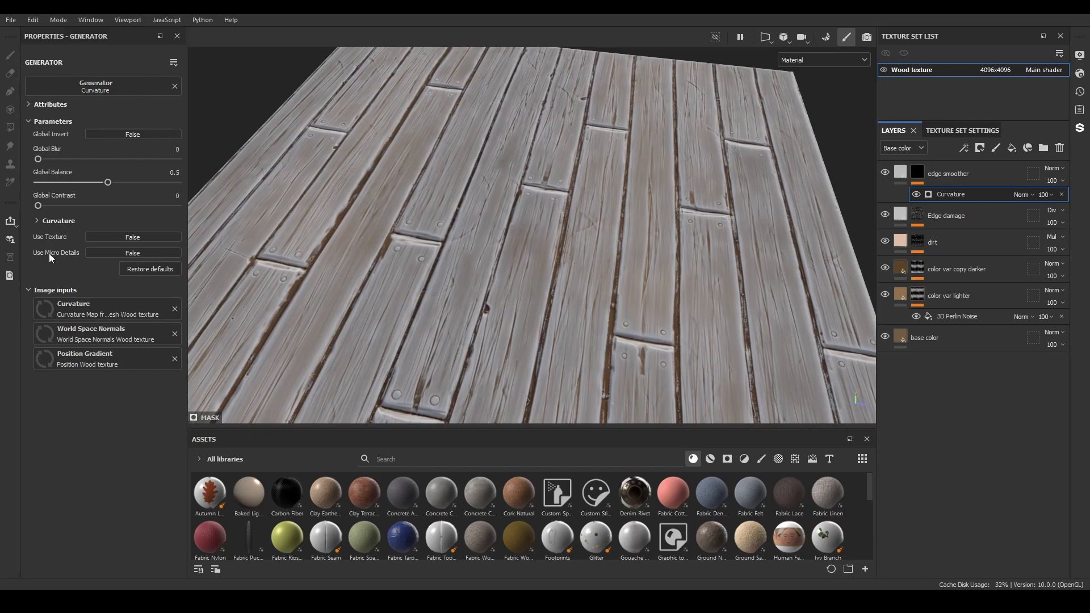
# Keep the curvature mode on Edges and set Fine and Soft to 1, Medium to 0.47, and Large, Big and Huge to 0.
pyautogui.click(52, 221)
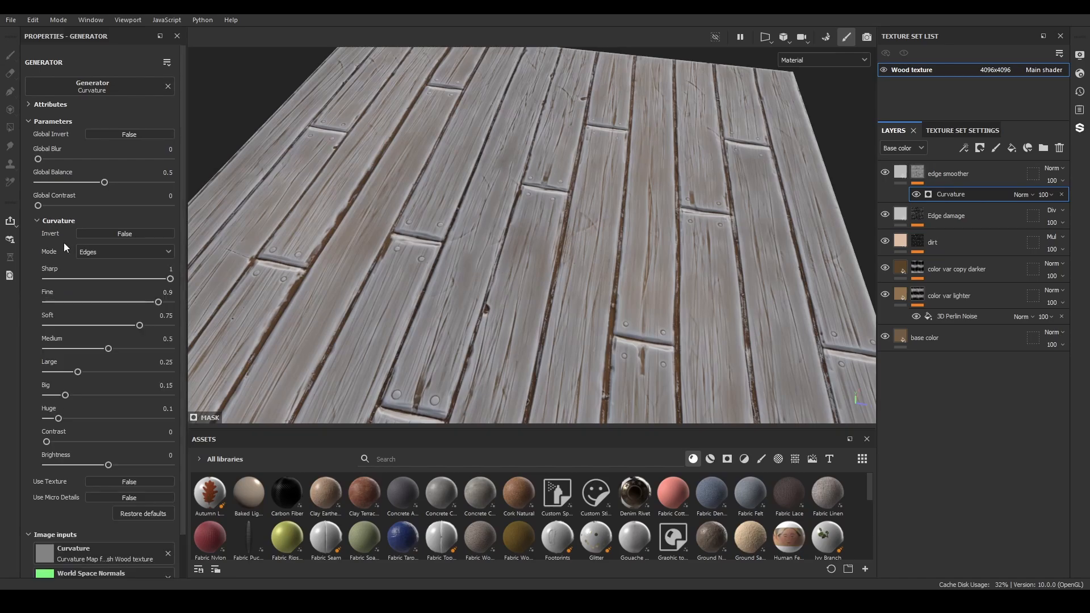
pyautogui.click(114, 253)
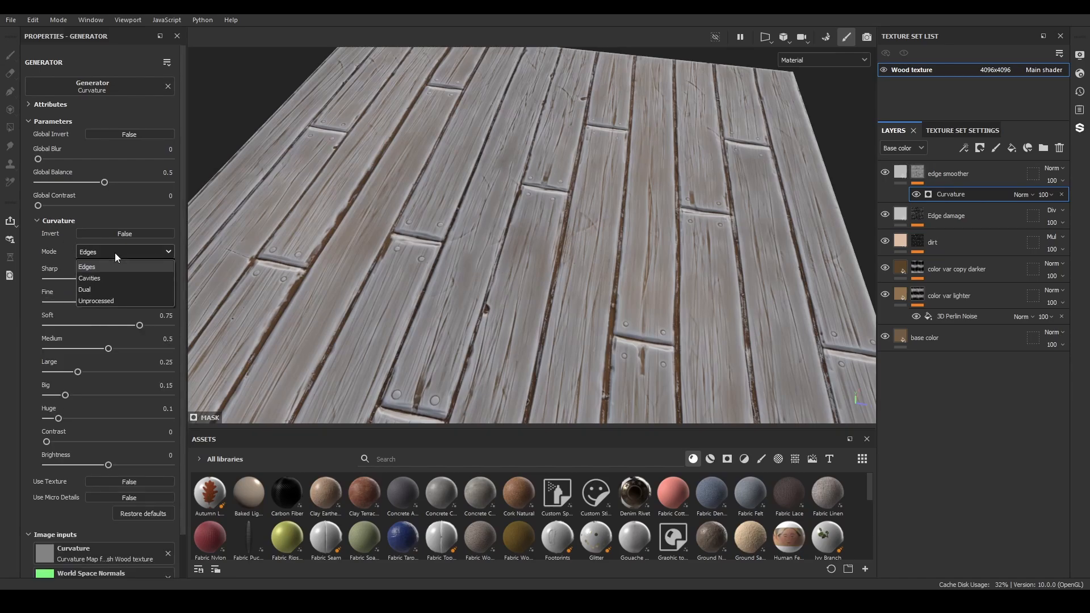
pyautogui.click(115, 253)
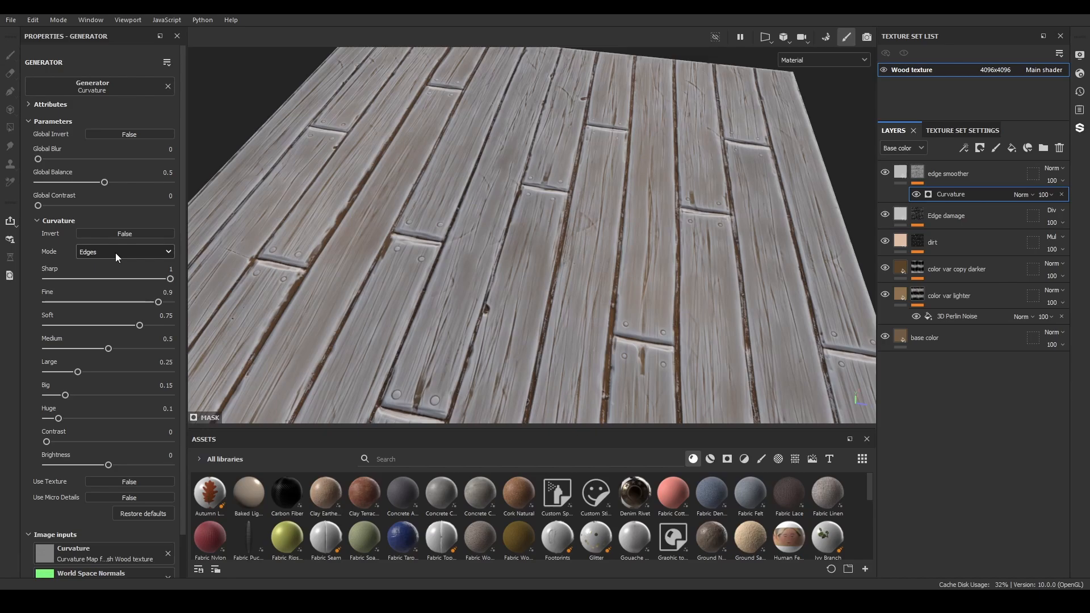
pyautogui.moveTo(158, 304); pyautogui.dragTo(161, 320)
pyautogui.moveTo(78, 372); pyautogui.dragTo(34, 374)
pyautogui.moveTo(109, 349); pyautogui.dragTo(0, 352)
pyautogui.moveTo(140, 325)
pyautogui.mouseDown()
pyautogui.moveTo(5, 323)
pyautogui.moveTo(215, 325)
pyautogui.mouseUp()
pyautogui.moveTo(157, 302); pyautogui.dragTo(252, 300)
pyautogui.moveTo(47, 349); pyautogui.dragTo(105, 349)
# Try different contrast and brightness values in the curvature settings and undo them.
pyautogui.keyDown('alt'); pyautogui.moveTo(546, 315); pyautogui.dragTo(73, 275); pyautogui.keyUp('alt')
pyautogui.moveTo(102, 442)
pyautogui.mouseDown()
pyautogui.moveTo(127, 441)
pyautogui.moveTo(92, 442)
pyautogui.mouseUp()
pyautogui.moveTo(109, 465); pyautogui.dragTo(117, 464)
pyautogui.moveTo(93, 442); pyautogui.dragTo(129, 442)
pyautogui.moveTo(117, 465); pyautogui.dragTo(114, 466)
pyautogui.hotkey('ctrl', 'z')
pyautogui.hotkey('ctrl', 'z')
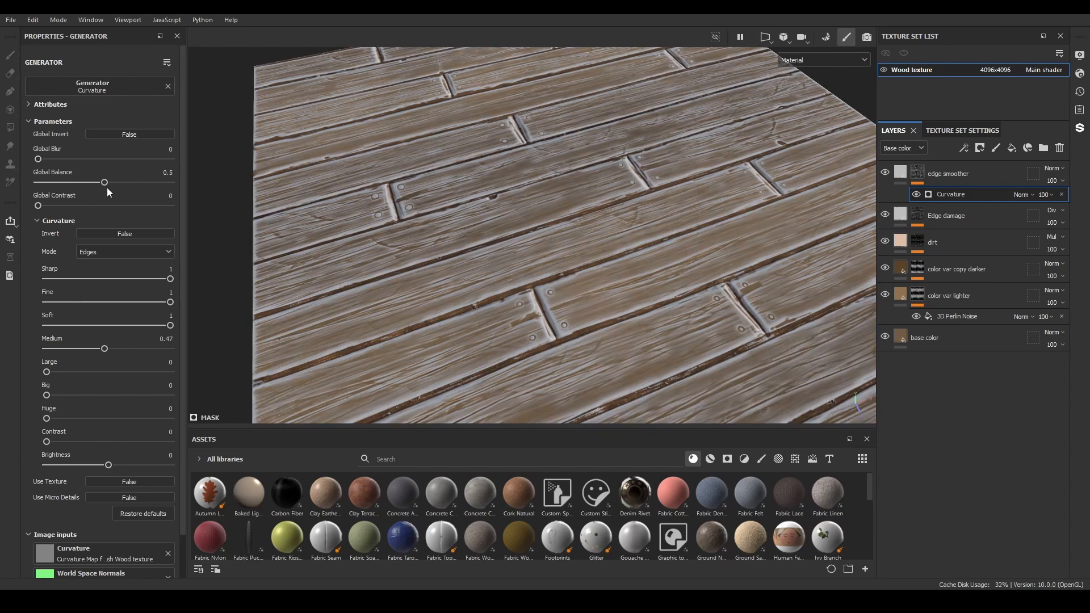
# Slightly raise the Curvature generator's global balance and global contrast.
pyautogui.moveTo(105, 183); pyautogui.dragTo(114, 185)
pyautogui.moveTo(39, 206); pyautogui.dragTo(46, 207)
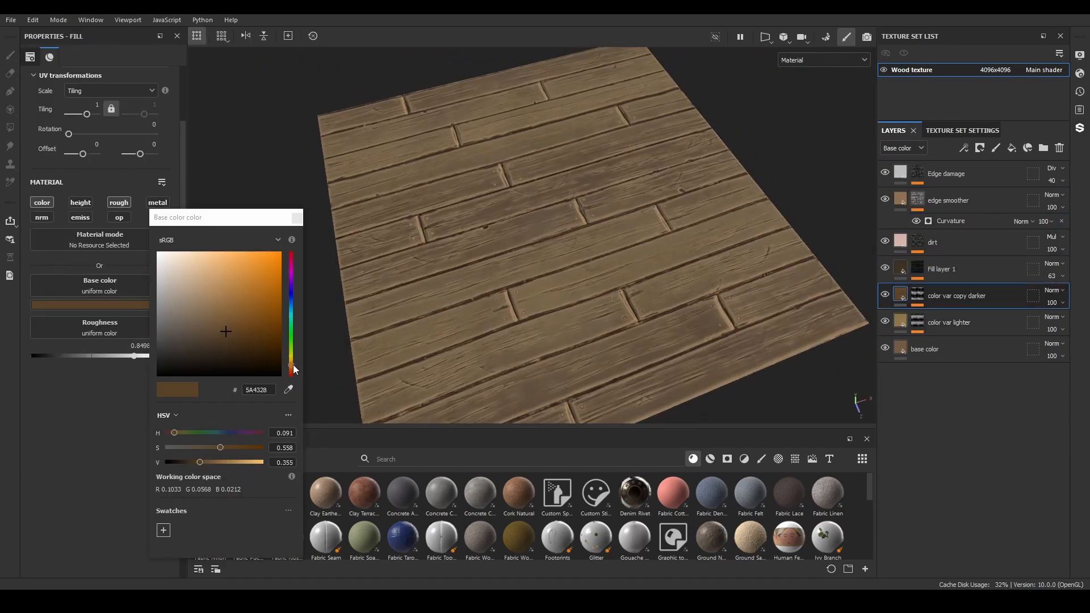
# Shift the base color of the color var copy darker layer to the yellowish brown 65562D.
pyautogui.moveTo(291, 366); pyautogui.dragTo(291, 369)
pyautogui.moveTo(220, 448); pyautogui.dragTo(224, 449)
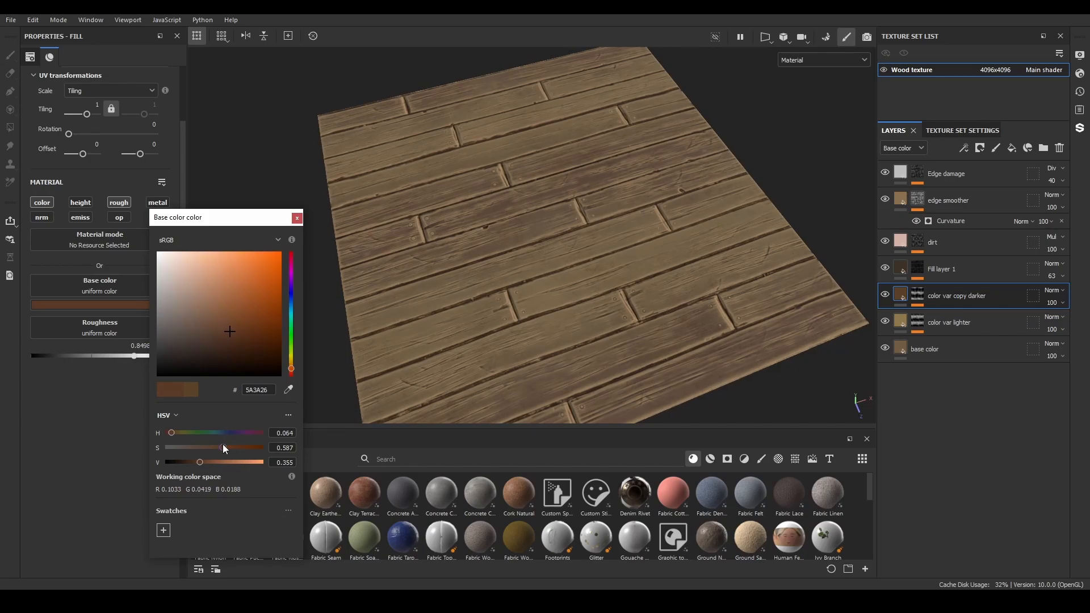
pyautogui.moveTo(291, 369); pyautogui.dragTo(295, 361)
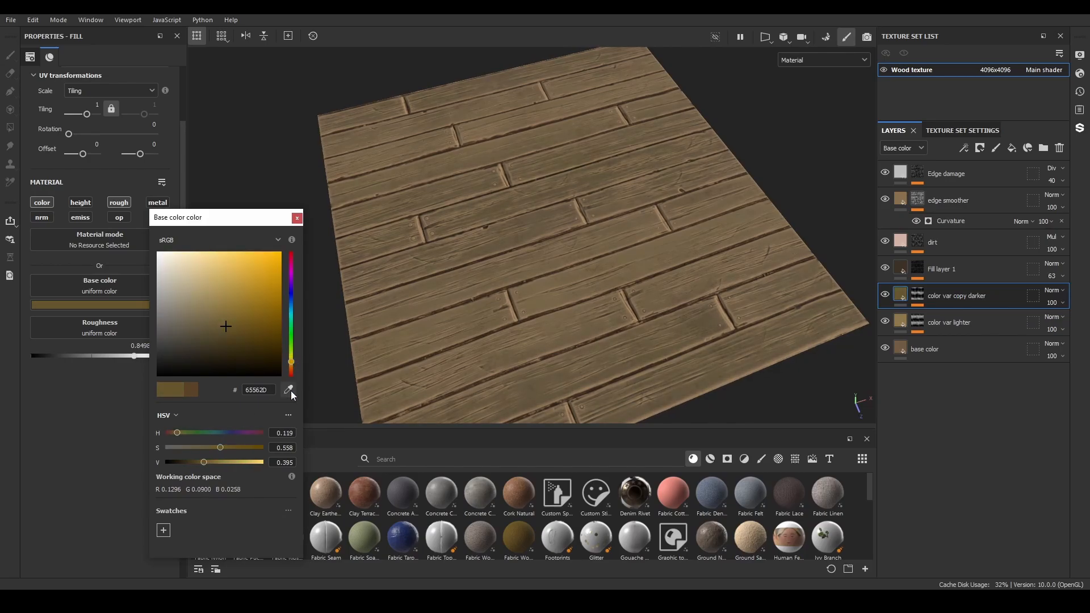
pyautogui.click(296, 218)
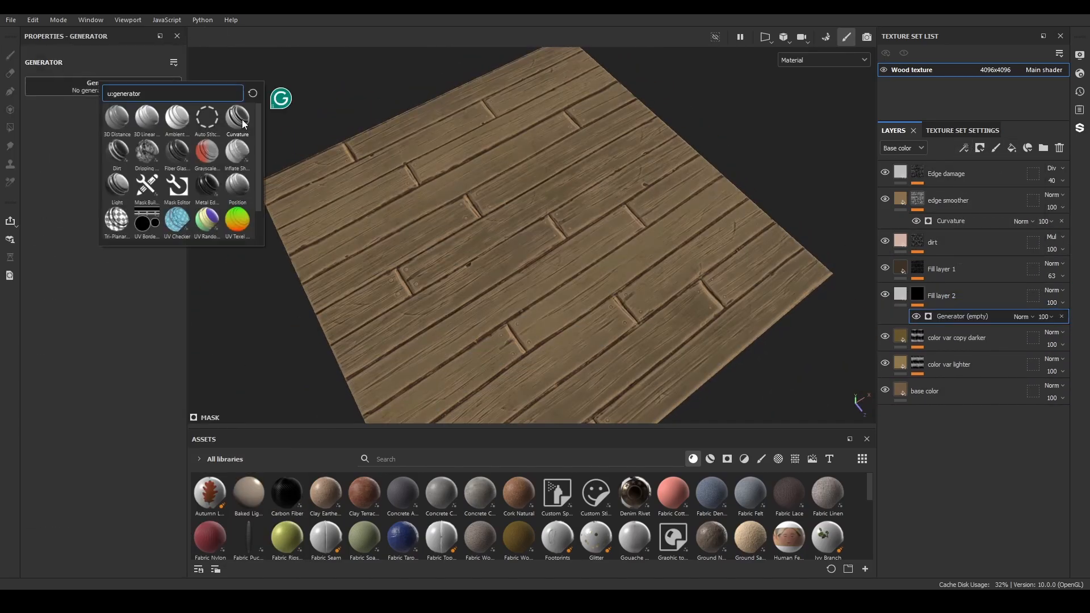
# Add a fill to the mask of Fill layer 2 and use 3D Worley Noise as its grayscale source.
pyautogui.click(963, 147)
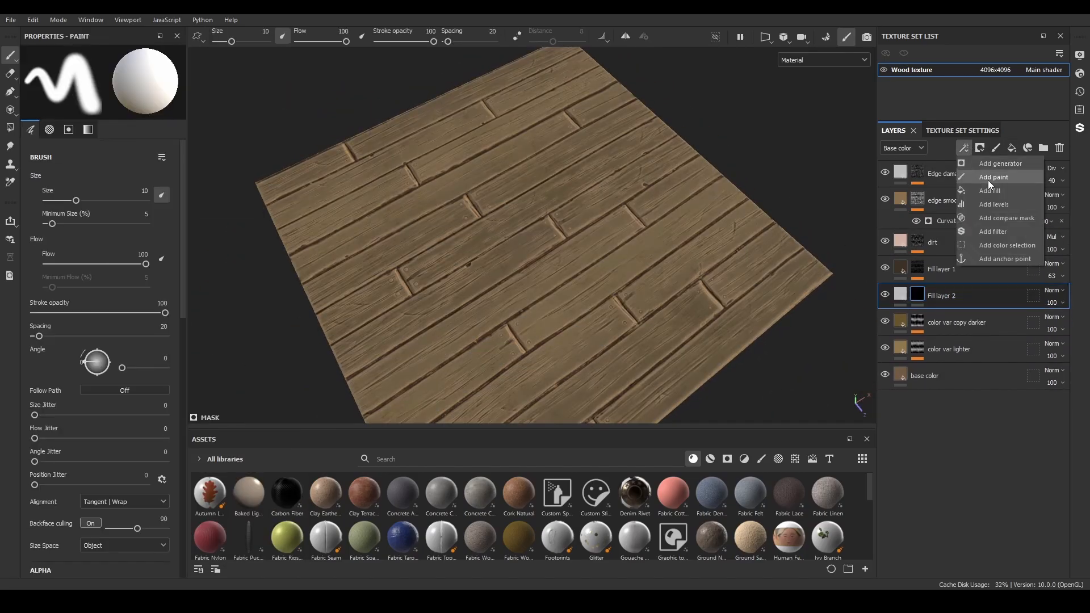
pyautogui.click(989, 191)
pyautogui.click(88, 209)
pyautogui.click(150, 298)
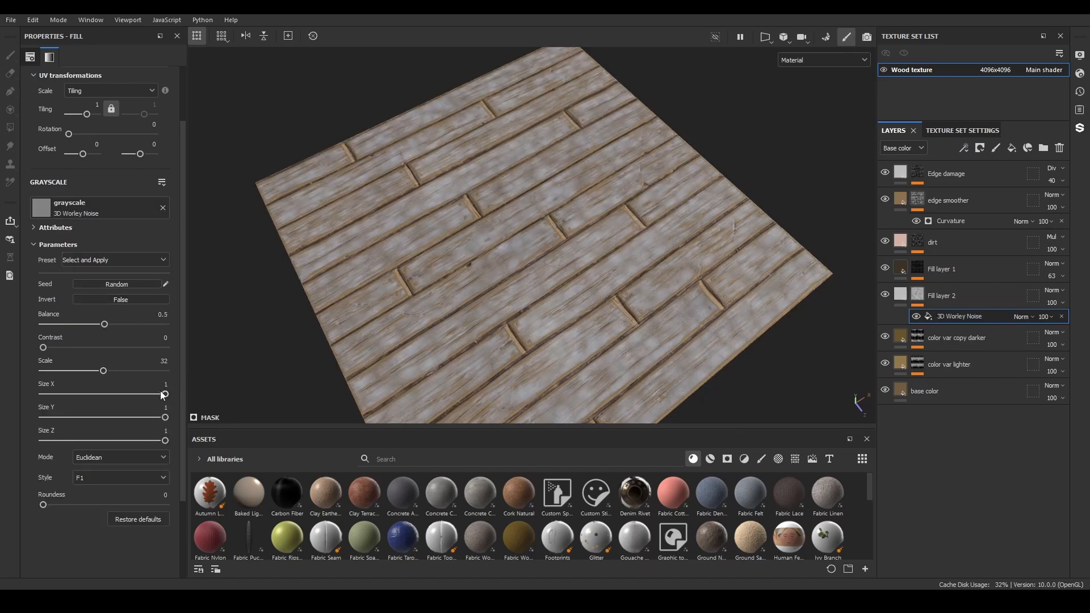
# Stretch the Worley noise into streaks along the planks by reducing its X size, raising its contrast and adjusting its balance.
pyautogui.moveTo(165, 394); pyautogui.dragTo(78, 394)
pyautogui.moveTo(43, 347); pyautogui.dragTo(121, 347)
pyautogui.moveTo(105, 325)
pyautogui.mouseDown()
pyautogui.moveTo(68, 325)
pyautogui.moveTo(89, 326)
pyautogui.mouseUp()
pyautogui.moveTo(78, 394); pyautogui.dragTo(52, 394)
pyautogui.moveTo(89, 325); pyautogui.dragTo(97, 348)
# Set the base color of Fill layer 2 to the saturated orange-yellow FFB600.
pyautogui.click(900, 294)
pyautogui.click(100, 305)
pyautogui.click(291, 361)
pyautogui.click(80, 203)
pyautogui.click(79, 217)
pyautogui.click(100, 305)
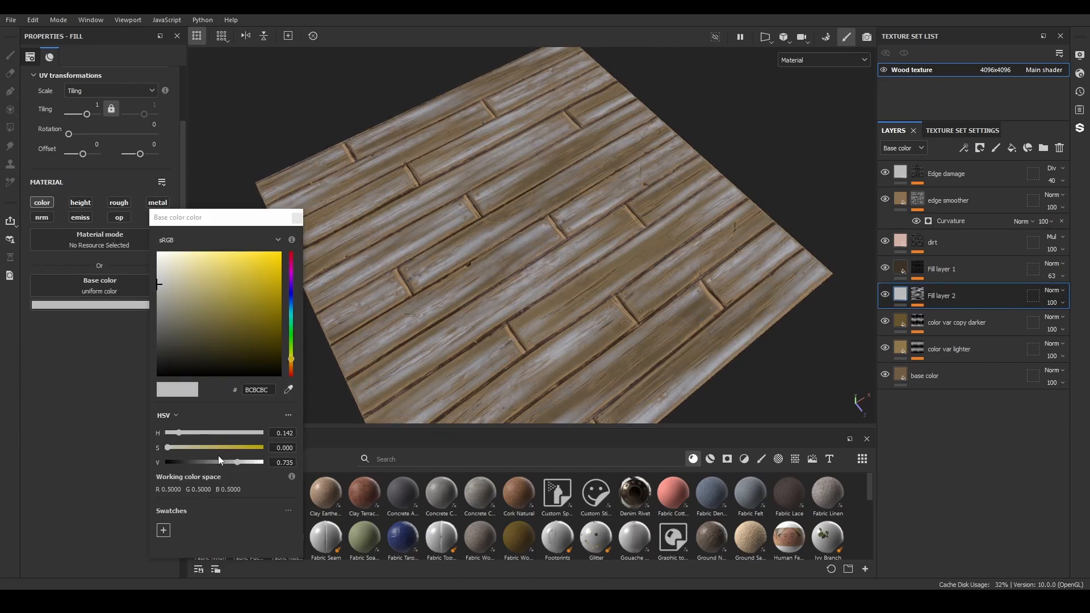
pyautogui.moveTo(264, 269); pyautogui.dragTo(282, 252)
pyautogui.moveTo(290, 358); pyautogui.dragTo(285, 362)
# Try Lighten (Max) blending on Fill layer 2 with the muted orange-brown base color AF8751.
pyautogui.click(1058, 290)
pyautogui.click(1058, 287)
pyautogui.click(1057, 292)
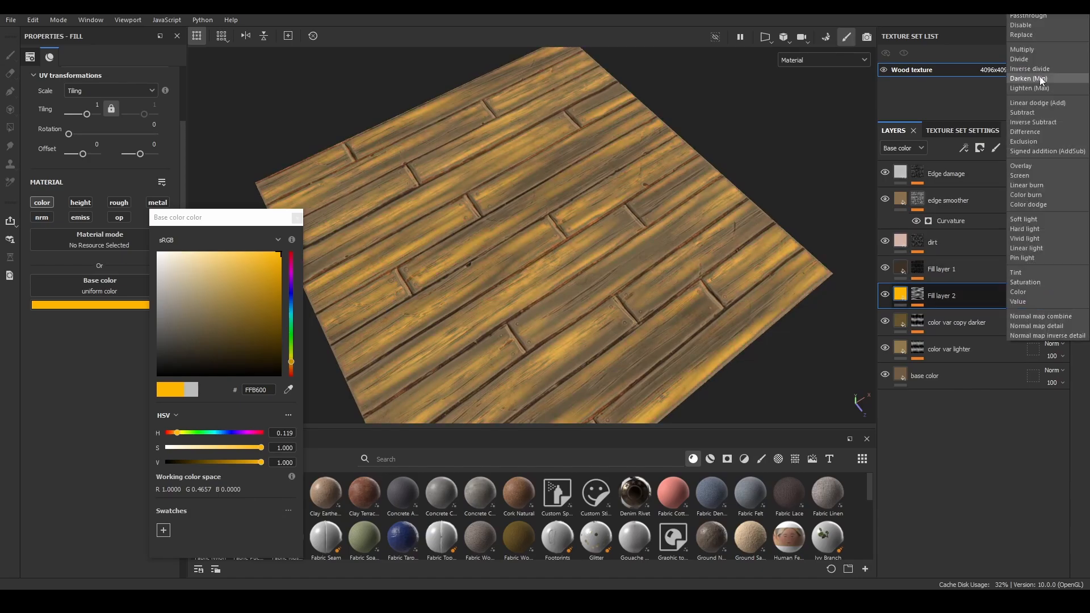
pyautogui.click(1040, 78)
pyautogui.moveTo(261, 447); pyautogui.dragTo(211, 448)
pyautogui.moveTo(261, 463); pyautogui.dragTo(215, 448)
pyautogui.moveTo(291, 361); pyautogui.dragTo(291, 366)
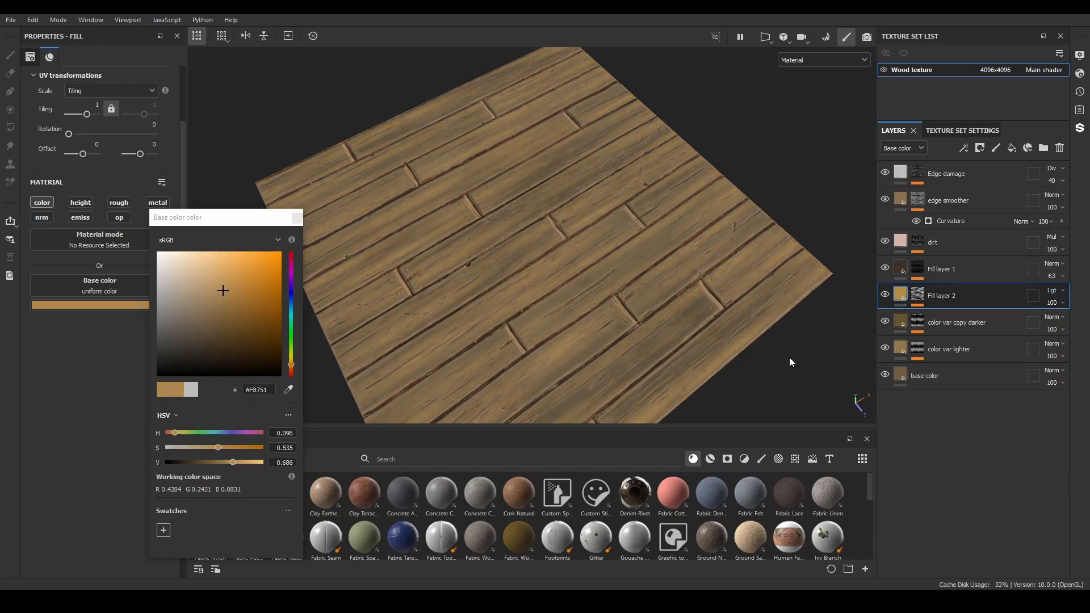
# Lighten the base color of Fill layer 2 to a pale beige and set its blending mode to Soft light.
pyautogui.moveTo(222, 291); pyautogui.dragTo(182, 263)
pyautogui.click(1057, 290)
pyautogui.scroll(-5, 738, 306)
pyautogui.keyDown('alt'); pyautogui.moveTo(738, 306); pyautogui.dragTo(753, 283); pyautogui.keyUp('alt')
pyautogui.scroll(3, 752, 284)
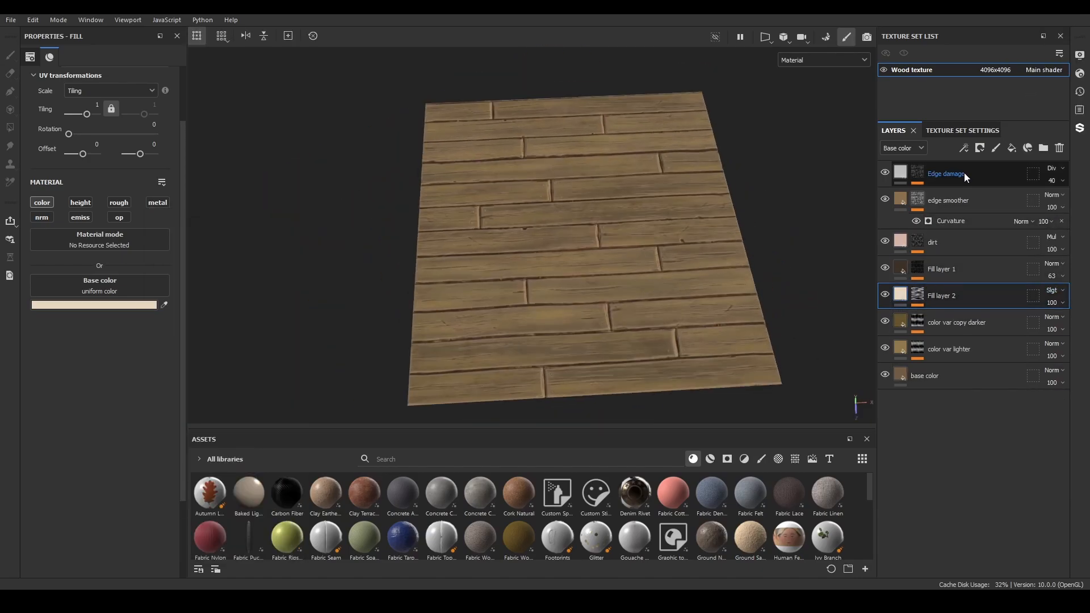
# Add a fill layer above the dirt layer with a black mask and a paint effect on that mask.
pyautogui.click(986, 243)
pyautogui.click(1012, 148)
pyautogui.click(979, 147)
pyautogui.click(997, 176)
pyautogui.click(964, 148)
pyautogui.click(998, 179)
pyautogui.scroll(-2, 113, 315)
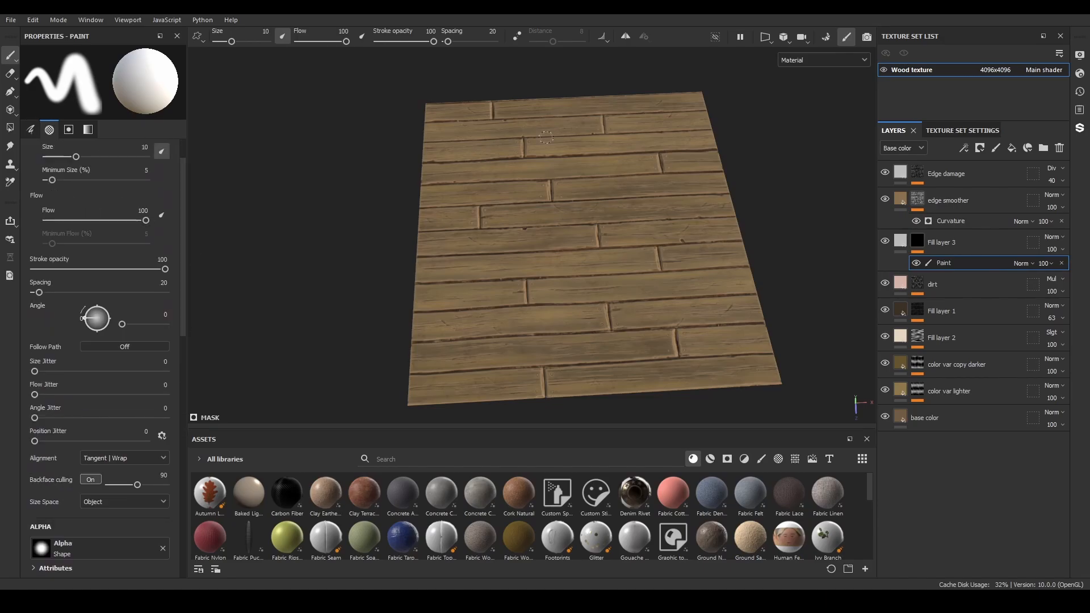
# Move Fill layer 3 to the top of the layer stack and reduce the brush size to 2.02 for the nail heads.
pyautogui.scroll(5, 545, 227)
pyautogui.keyDown('alt'); pyautogui.keyDown('shift'); pyautogui.moveTo(511, 227); pyautogui.dragTo(548, 242); pyautogui.keyUp('shift'); pyautogui.keyUp('alt')
pyautogui.scroll(6, 453, 197)
pyautogui.keyDown('ctrl'); pyautogui.moveTo(291, 136); pyautogui.dragTo(239, 136, button='right'); pyautogui.keyUp('ctrl')
pyautogui.moveTo(506, 172)
pyautogui.mouseDown()
pyautogui.moveTo(521, 166)
pyautogui.moveTo(514, 181)
pyautogui.mouseUp()
pyautogui.hotkey('ctrl', 'z')
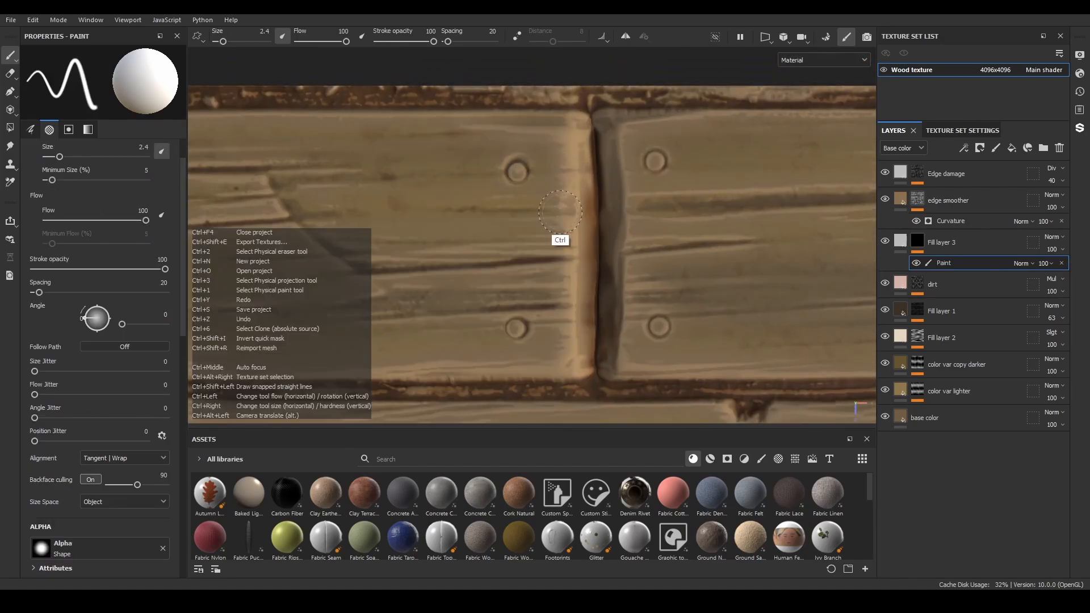
pyautogui.rightClick(611, 242)
pyautogui.moveTo(947, 245); pyautogui.dragTo(953, 164)
pyautogui.click(516, 172)
pyautogui.rightClick(622, 263)
pyautogui.moveTo(561, 283); pyautogui.dragTo(566, 283)
# Paint the nail heads at successive plank joints into the mask of Fill layer 3 so they become light grey.
pyautogui.click(517, 173)
pyautogui.click(655, 161)
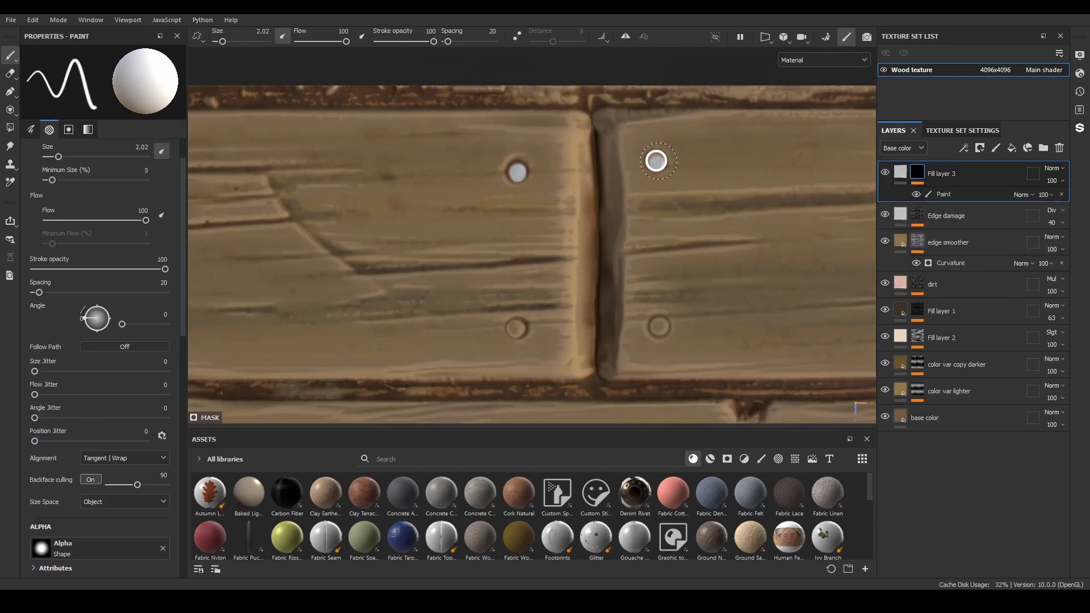
pyautogui.click(516, 329)
pyautogui.click(659, 325)
pyautogui.scroll(-5, 659, 306)
pyautogui.moveTo(670, 297)
pyautogui.keyDown('alt'); pyautogui.mouseDown(button='middle')
pyautogui.moveTo(380, 244)
pyautogui.moveTo(539, 148)
pyautogui.mouseUp(button='middle'); pyautogui.keyUp('alt')
pyautogui.scroll(5, 539, 153)
pyautogui.moveTo(556, 194); pyautogui.dragTo(562, 201)
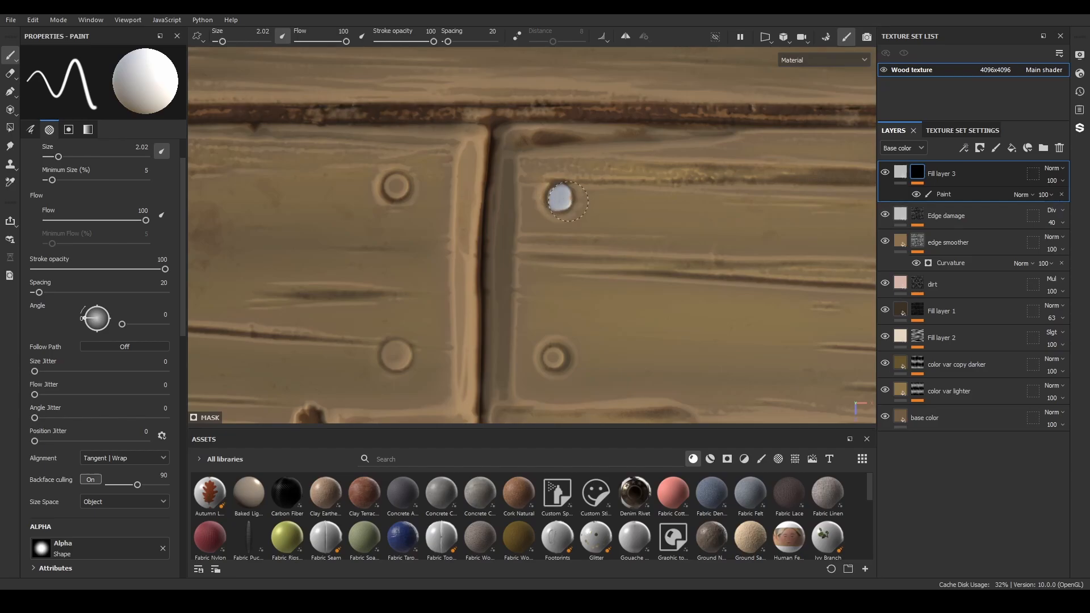
pyautogui.moveTo(394, 190); pyautogui.dragTo(393, 183)
pyautogui.keyDown('alt'); pyautogui.moveTo(397, 335); pyautogui.dragTo(407, 251, button='middle'); pyautogui.keyUp('alt')
pyautogui.moveTo(401, 269); pyautogui.dragTo(404, 270)
pyautogui.click(564, 272)
pyautogui.scroll(-2, 545, 284)
pyautogui.keyDown('alt'); pyautogui.moveTo(417, 346); pyautogui.dragTo(795, 147, button='middle'); pyautogui.keyUp('alt')
pyautogui.moveTo(536, 177); pyautogui.dragTo(539, 178)
pyautogui.click(539, 306)
pyautogui.click(411, 314)
pyautogui.click(416, 180)
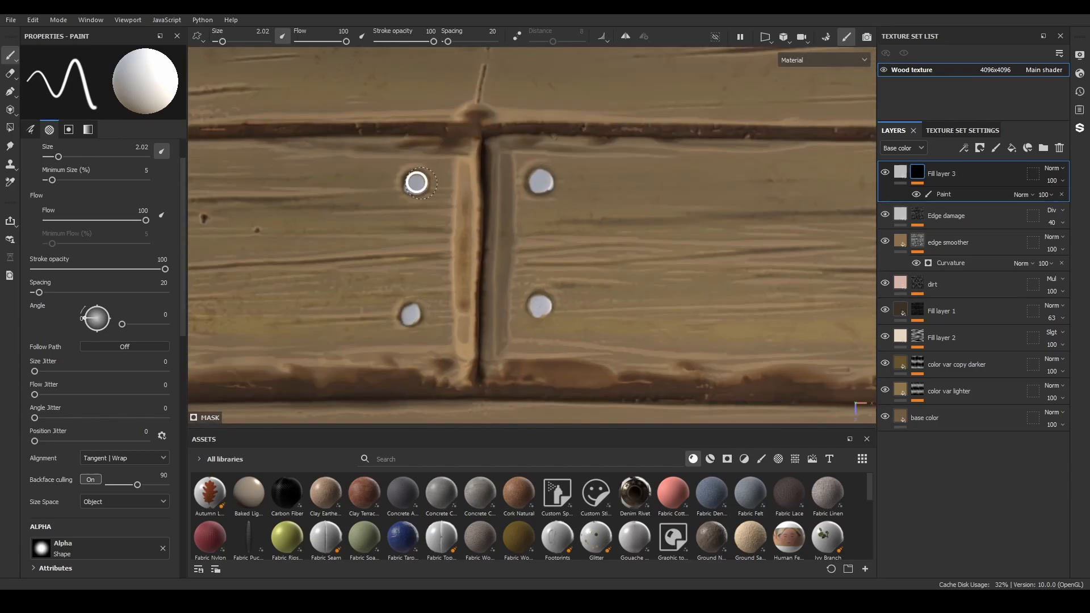
pyautogui.scroll(-4, 539, 297)
pyautogui.keyDown('alt'); pyautogui.moveTo(716, 400); pyautogui.dragTo(598, 233, button='middle'); pyautogui.keyUp('alt')
pyautogui.scroll(4, 591, 233)
pyautogui.moveTo(602, 198); pyautogui.dragTo(600, 194)
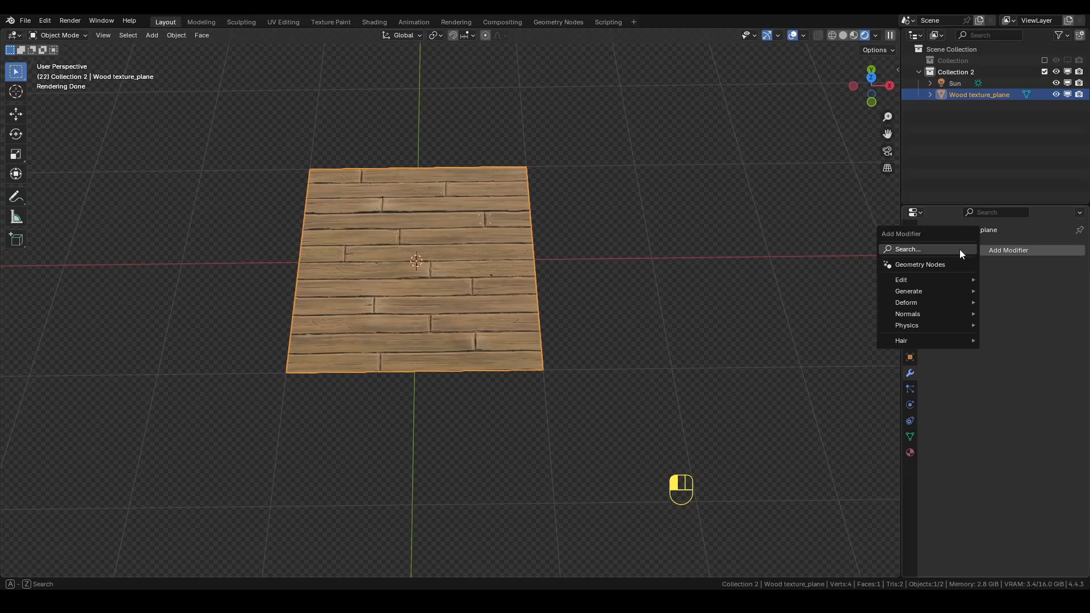
# Switch to Blender, add an Array modifier to Wood texture_plane and view the tiled floor from the top.
pyautogui.moveTo(918, 291)
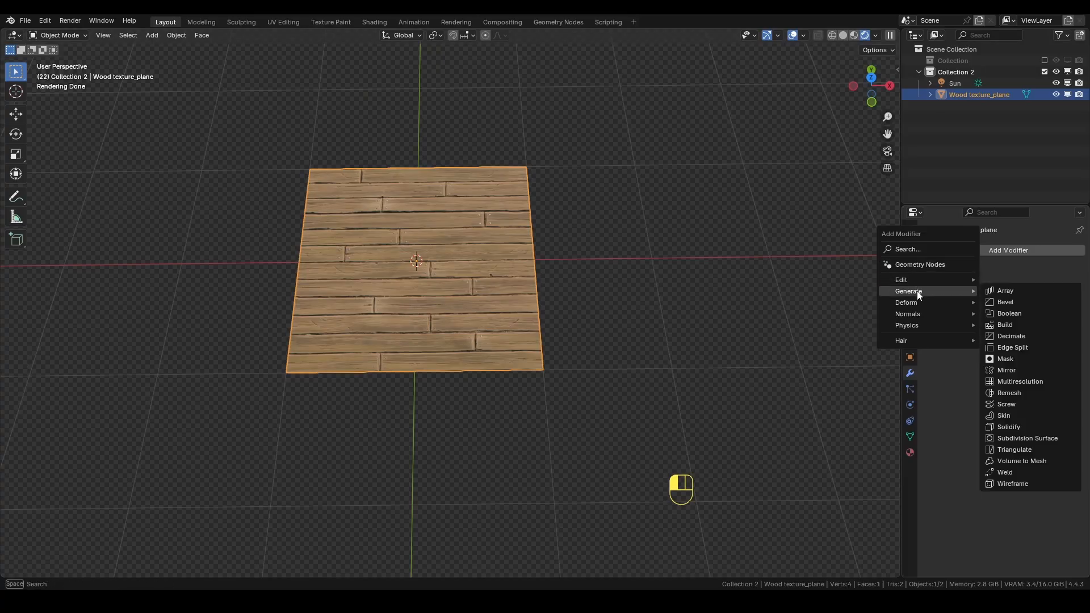
pyautogui.click(1023, 295)
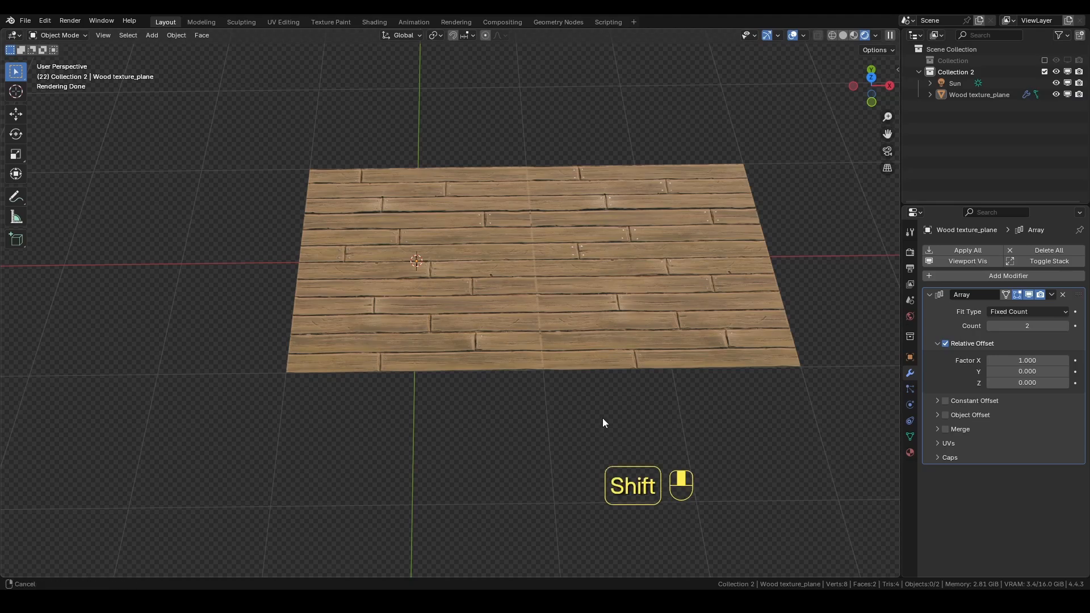
pyautogui.keyDown('shift'); pyautogui.moveTo(602, 418); pyautogui.dragTo(566, 457, button='middle'); pyautogui.keyUp('shift')
pyautogui.press('KP_7')
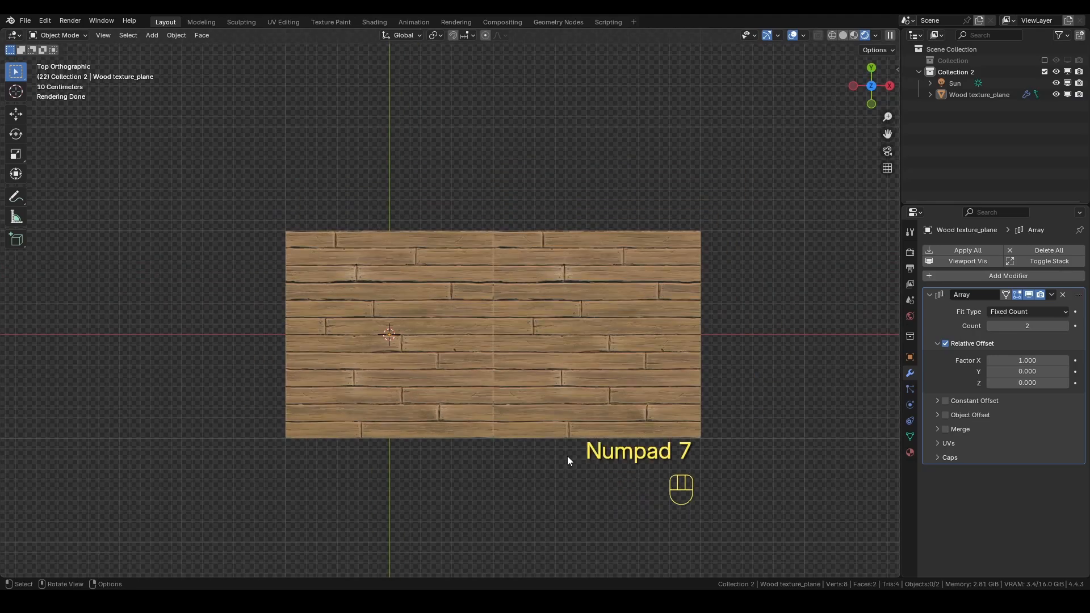
pyautogui.scroll(7, 687, 363)
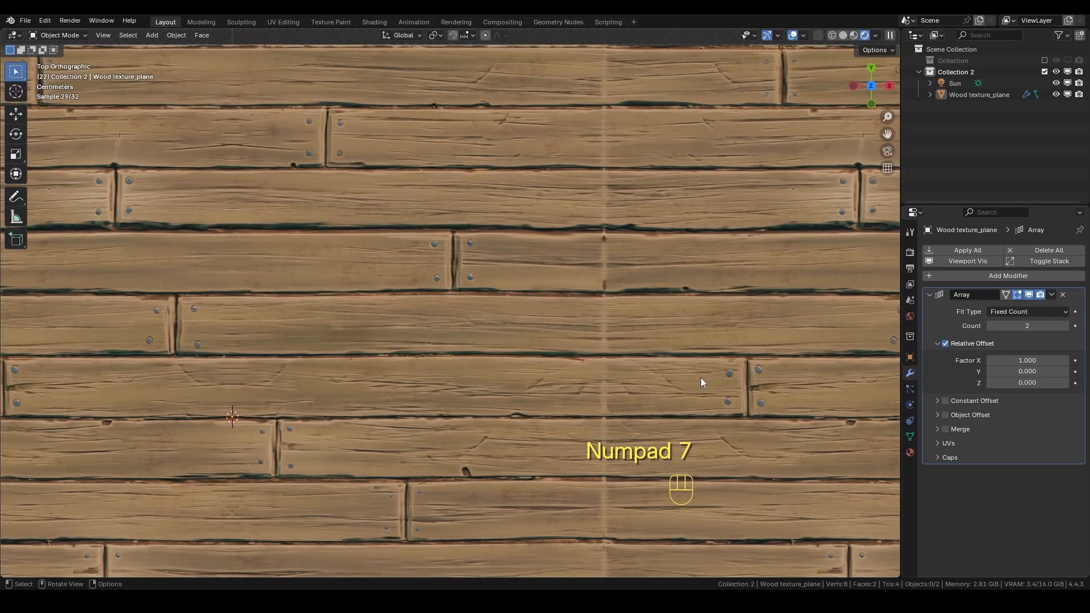
# Add a second Array modifier to the plane with a relative offset of 0 in X and 1 in Y.
pyautogui.click(1023, 295)
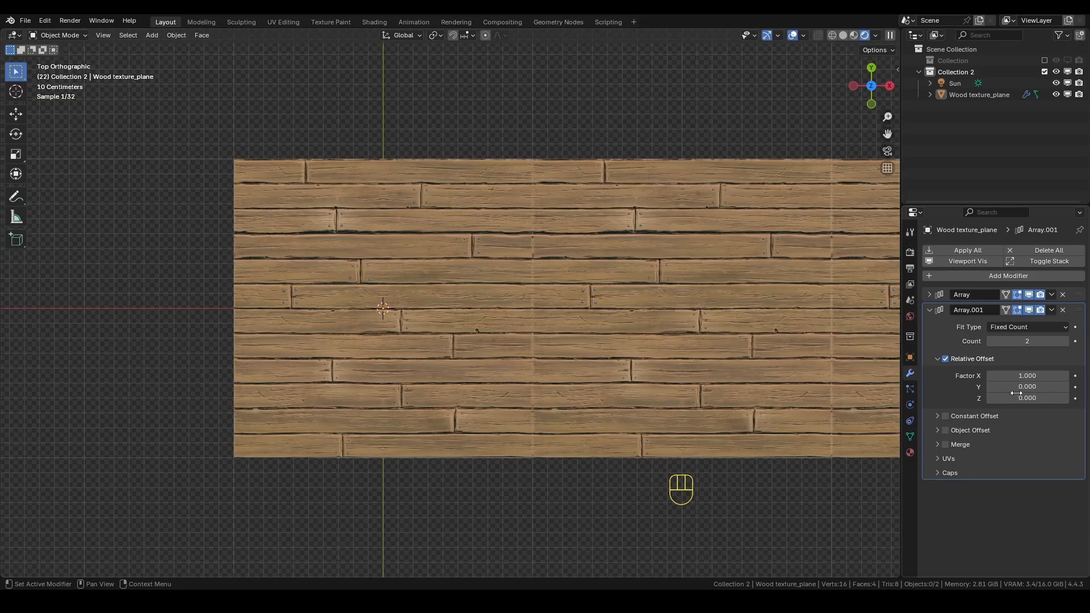
pyautogui.click(1034, 388)
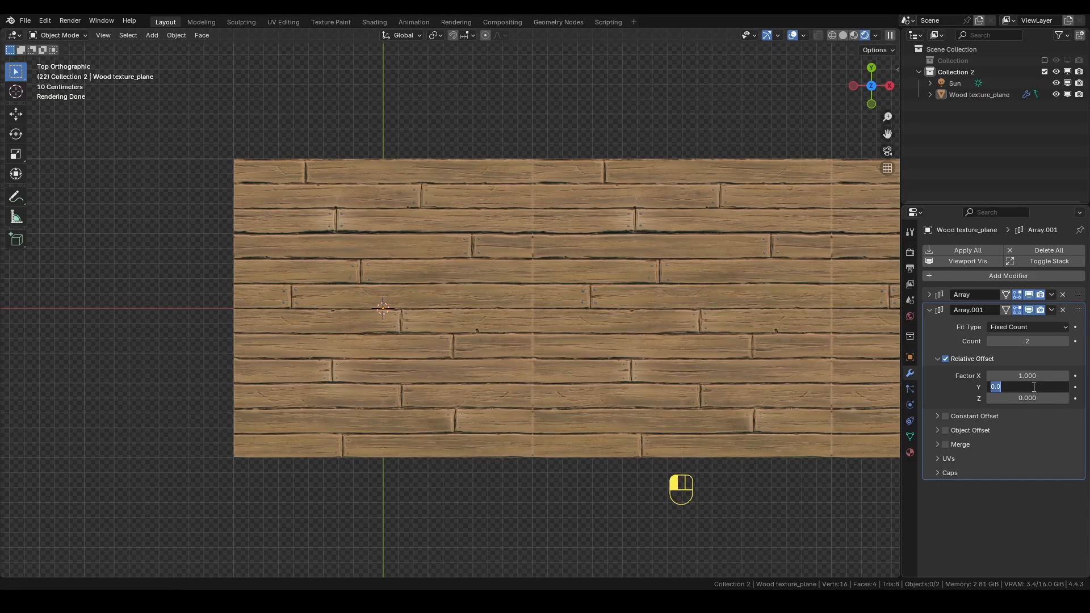
pyautogui.write('1')
pyautogui.press('Return')
pyautogui.click(1029, 376)
pyautogui.write('0')
pyautogui.press('Return')
pyautogui.click(929, 310)
# Examine the edges between the repeated wood tiles up close and from a distance for visible seams.
pyautogui.scroll(-2, 588, 489)
pyautogui.keyDown('shift'); pyautogui.moveTo(598, 352); pyautogui.dragTo(553, 321, button='middle'); pyautogui.keyUp('shift')
pyautogui.scroll(5, 589, 490)
pyautogui.scroll(-3, 588, 493)
pyautogui.scroll(-3, 608, 329)
pyautogui.scroll(4, 577, 424)
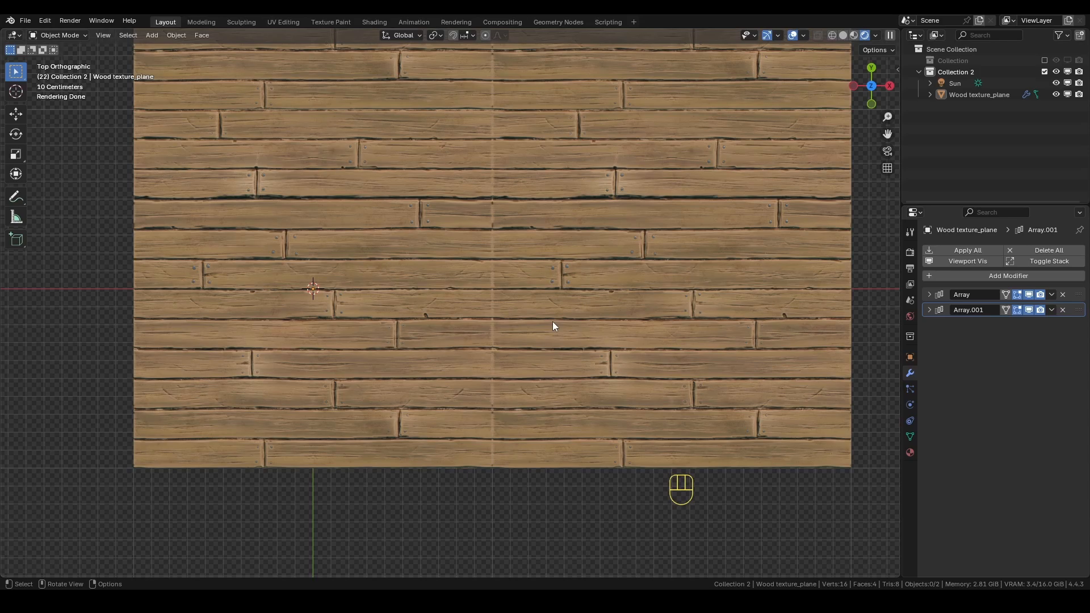
pyautogui.scroll(3, 554, 325)
pyautogui.scroll(2, 553, 322)
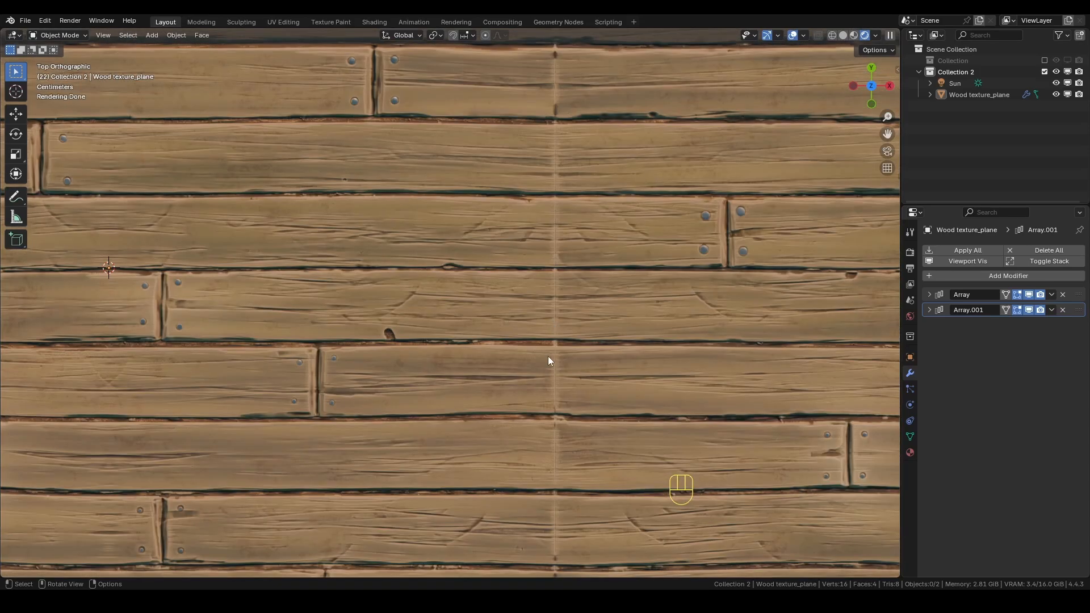
pyautogui.scroll(-5, 554, 354)
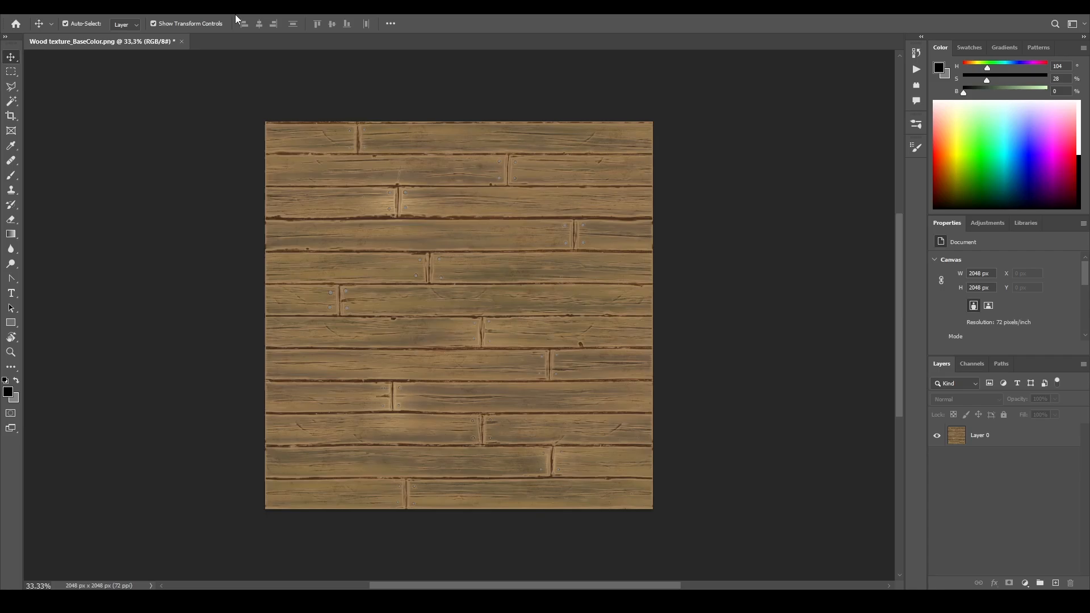
# Switch to Photoshop and turn on Pattern Preview for Wood texture_BaseColor.png, accepting the smart object notice.
pyautogui.click(233, 8)
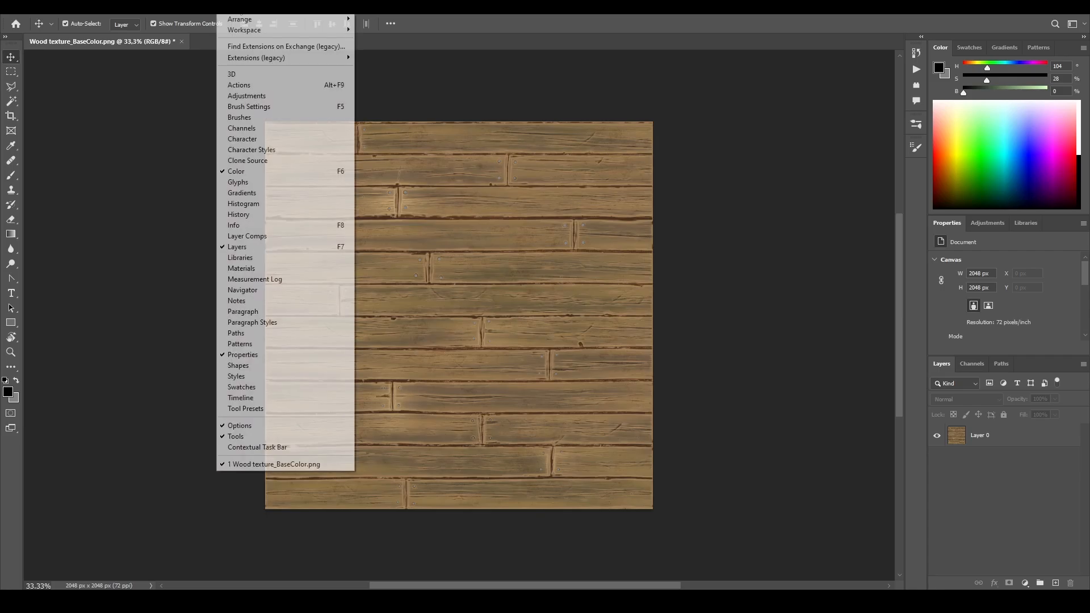
pyautogui.moveTo(177, 8)
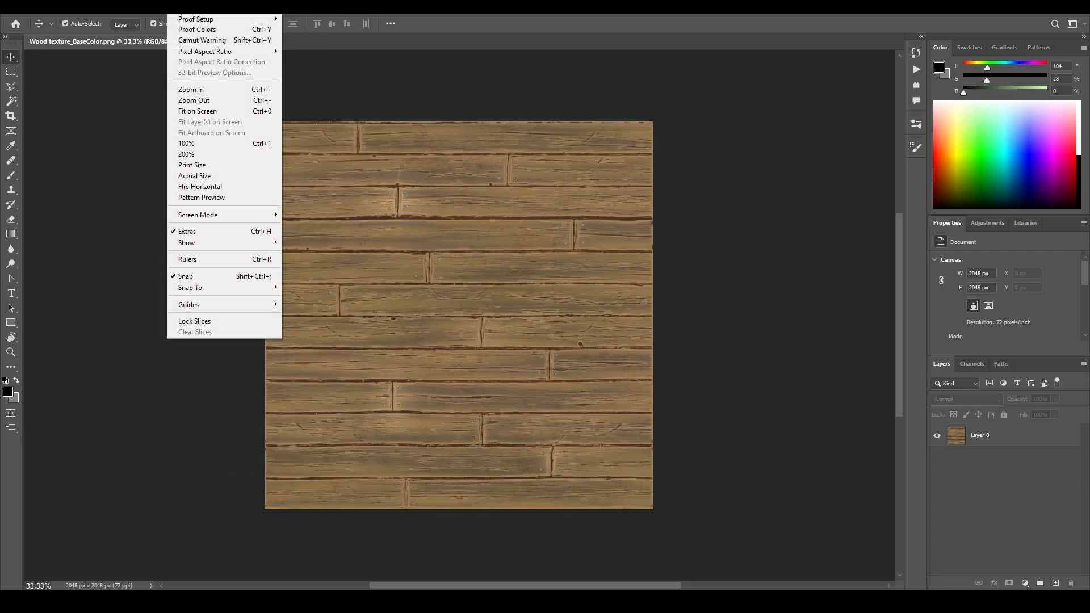
pyautogui.click(199, 197)
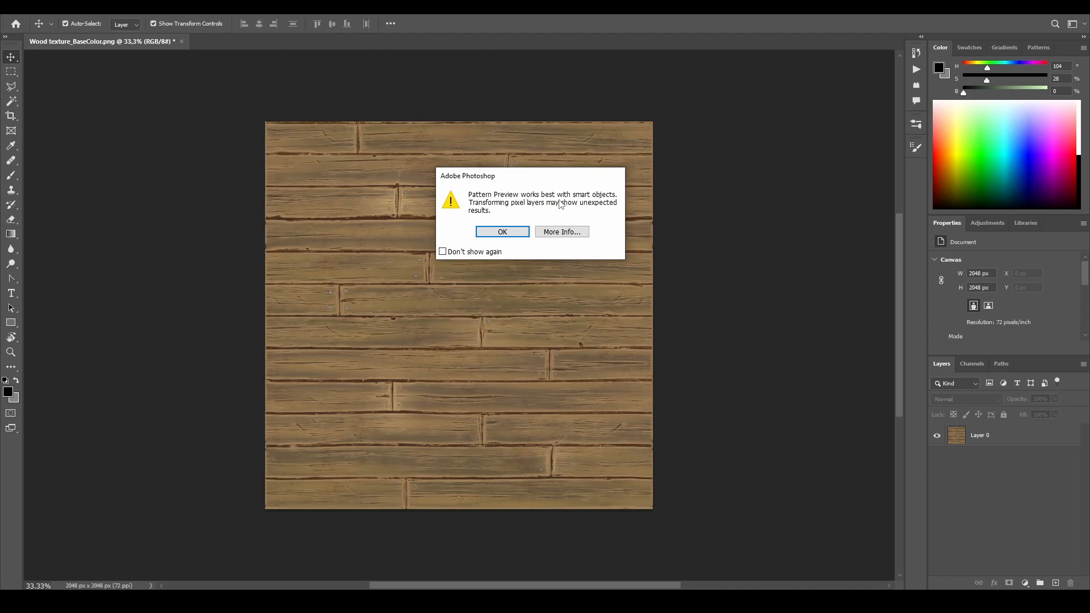
pyautogui.click(502, 231)
pyautogui.scroll(-1, 587, 281)
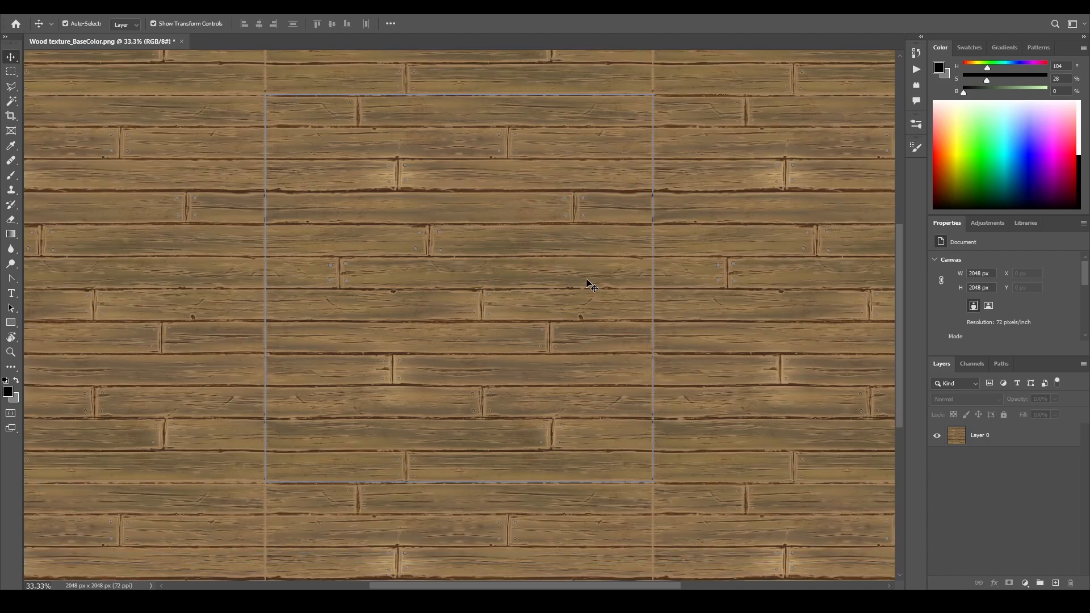
# Apply the Offset filter to Layer 0 with -1024 pixels horizontally and vertically and undefined areas wrapped around.
pyautogui.press('z')
pyautogui.hotkey('ctrl', '-')
pyautogui.hotkey('alt', 't')
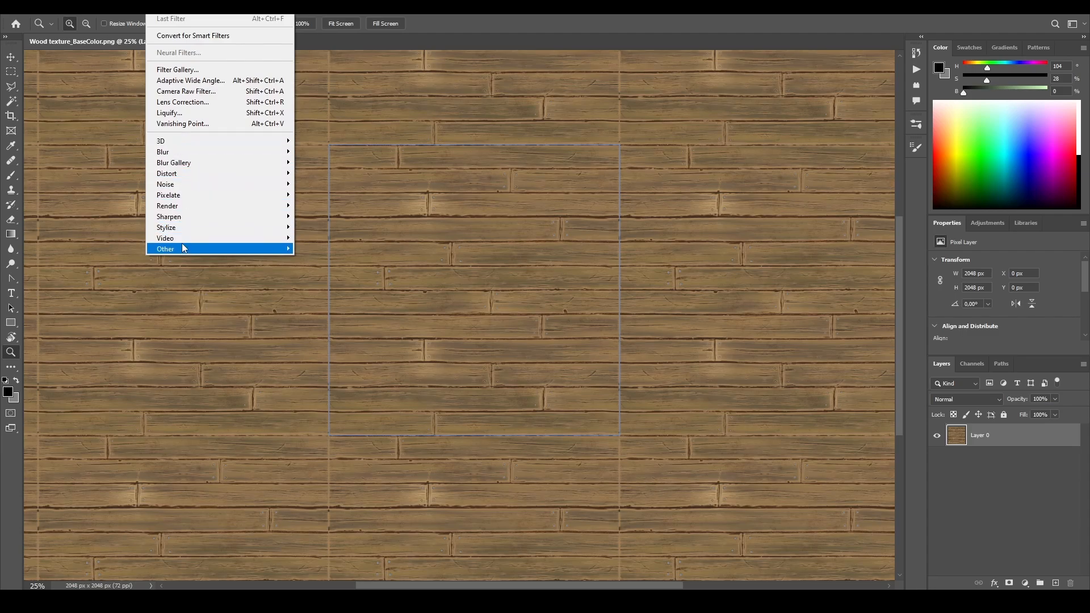
pyautogui.moveTo(182, 247)
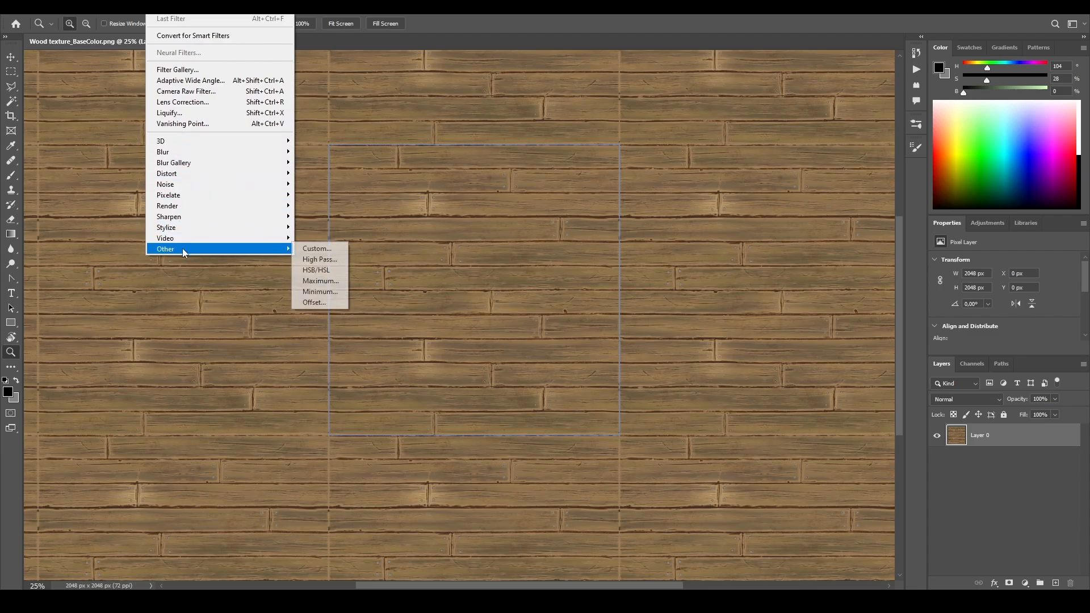
pyautogui.click(312, 302)
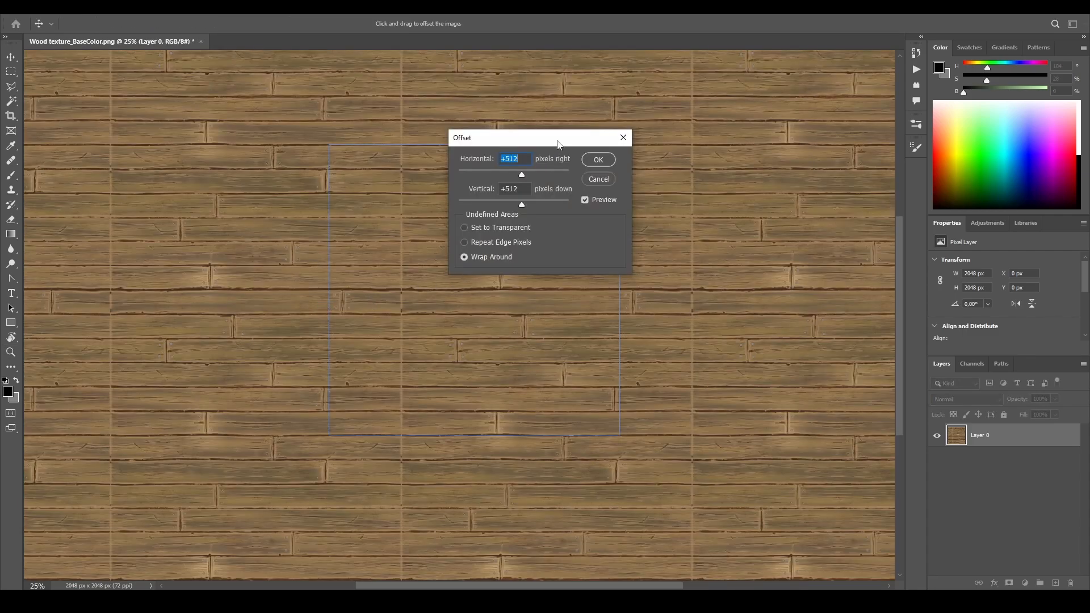
pyautogui.moveTo(557, 143); pyautogui.dragTo(774, 141)
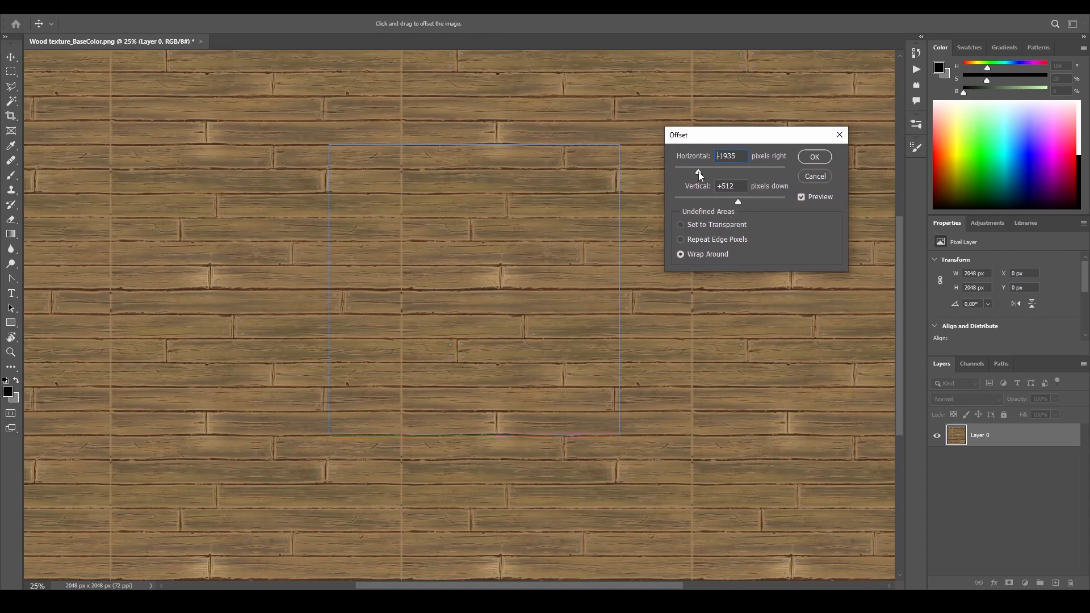
pyautogui.moveTo(699, 175); pyautogui.dragTo(730, 173)
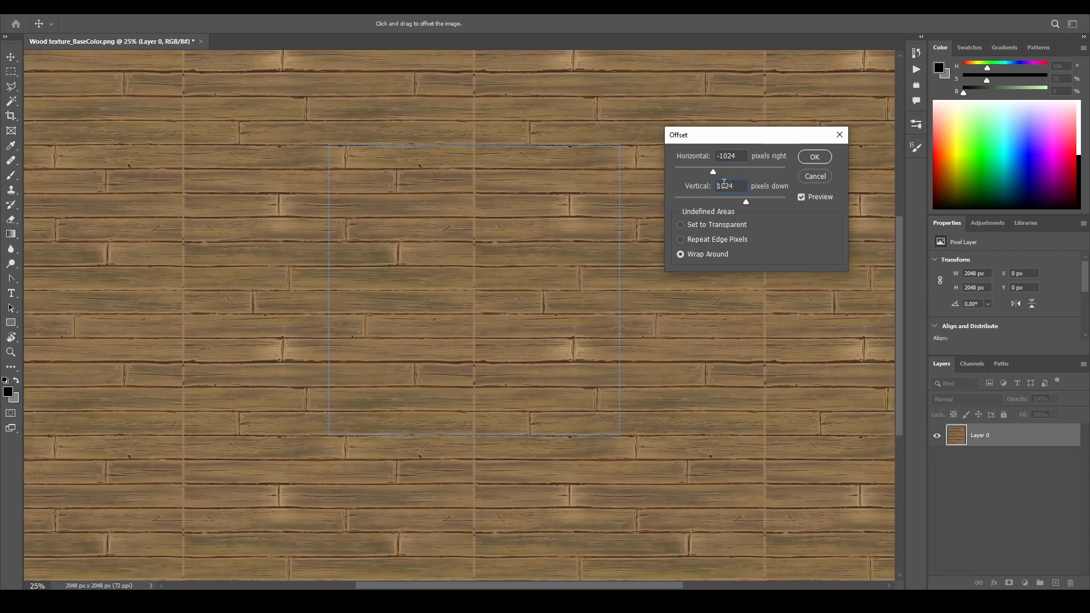
pyautogui.write('-')
pyautogui.click(814, 158)
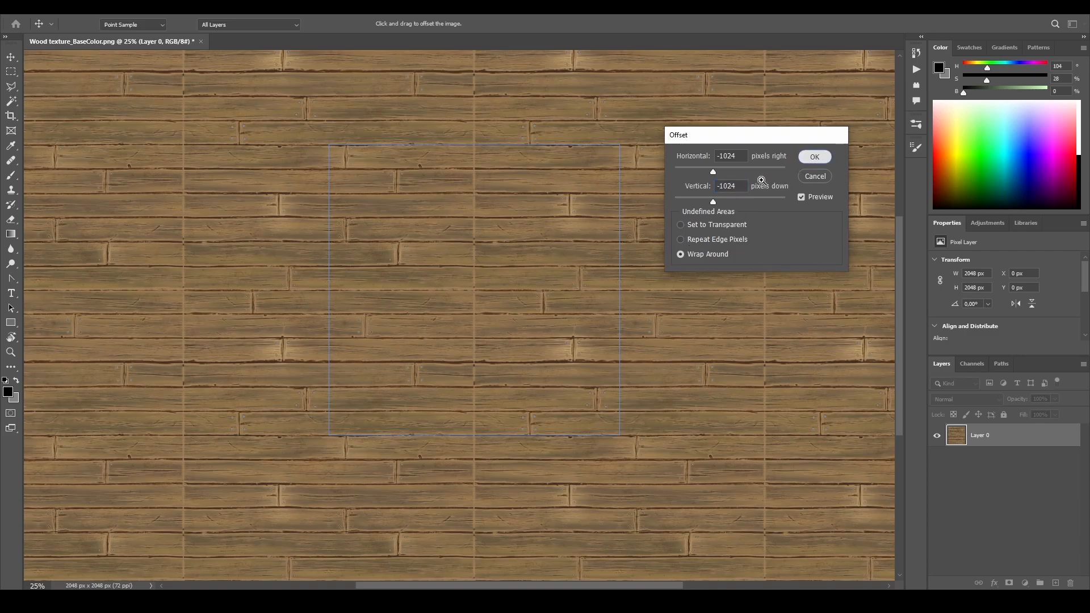
# Select a narrow full-height strip about 45 px wide around the vertical seam in the middle of the texture.
pyautogui.press('z')
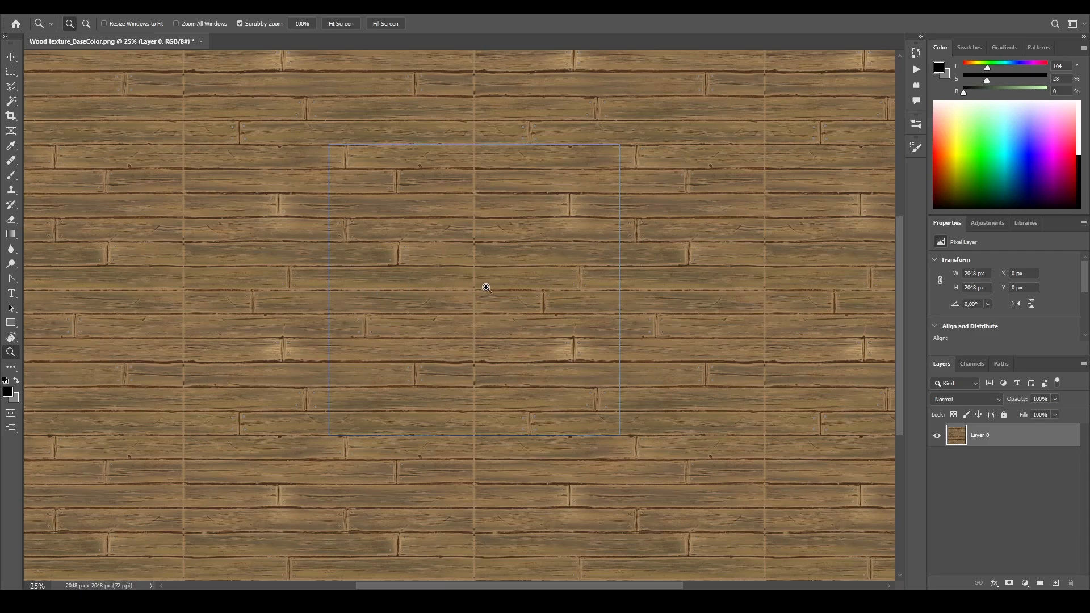
pyautogui.click(519, 214)
pyautogui.press('m')
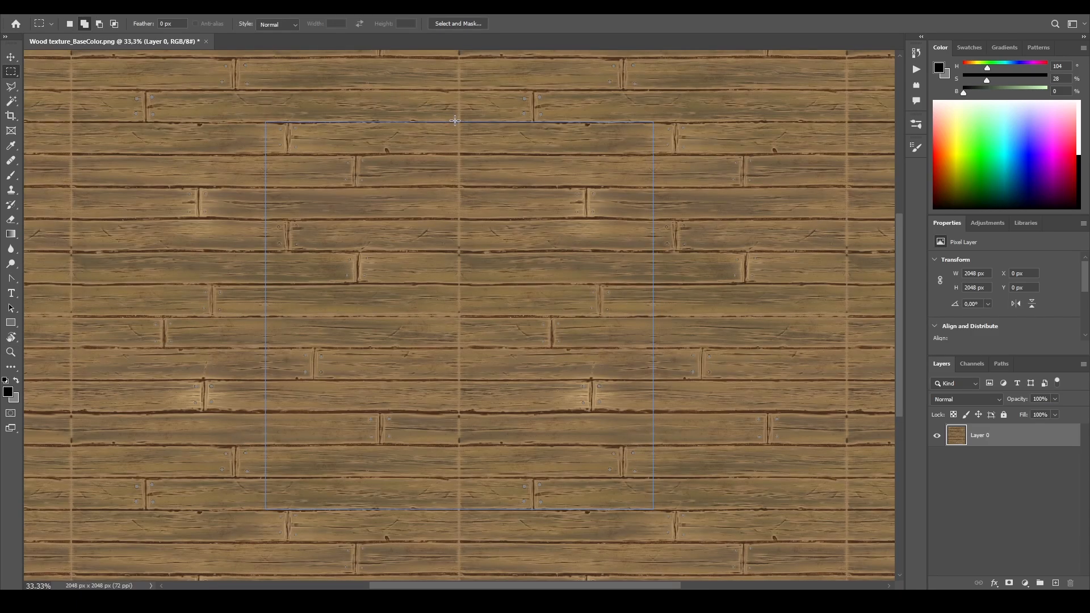
pyautogui.moveTo(455, 124); pyautogui.dragTo(462, 514)
# Start a Content-Aware Fill of the seam strip and trim its sampling area to narrow bands beside the strip.
pyautogui.click(42, 8)
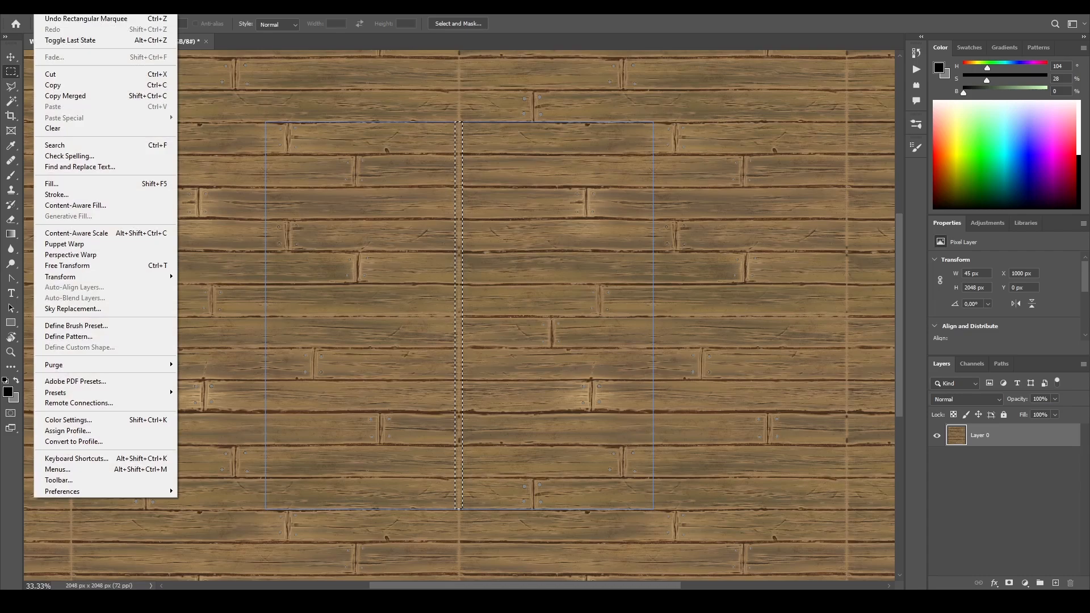
pyautogui.click(89, 206)
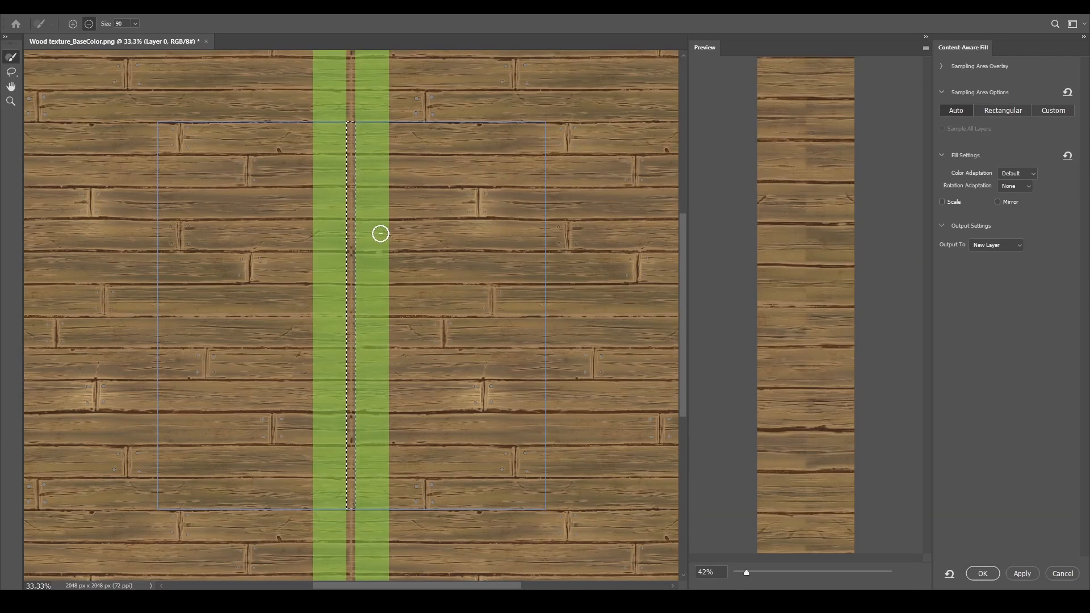
pyautogui.moveTo(311, 132)
pyautogui.mouseDown()
pyautogui.moveTo(317, 516)
pyautogui.moveTo(324, 418)
pyautogui.moveTo(331, 510)
pyautogui.moveTo(328, 138)
pyautogui.mouseUp()
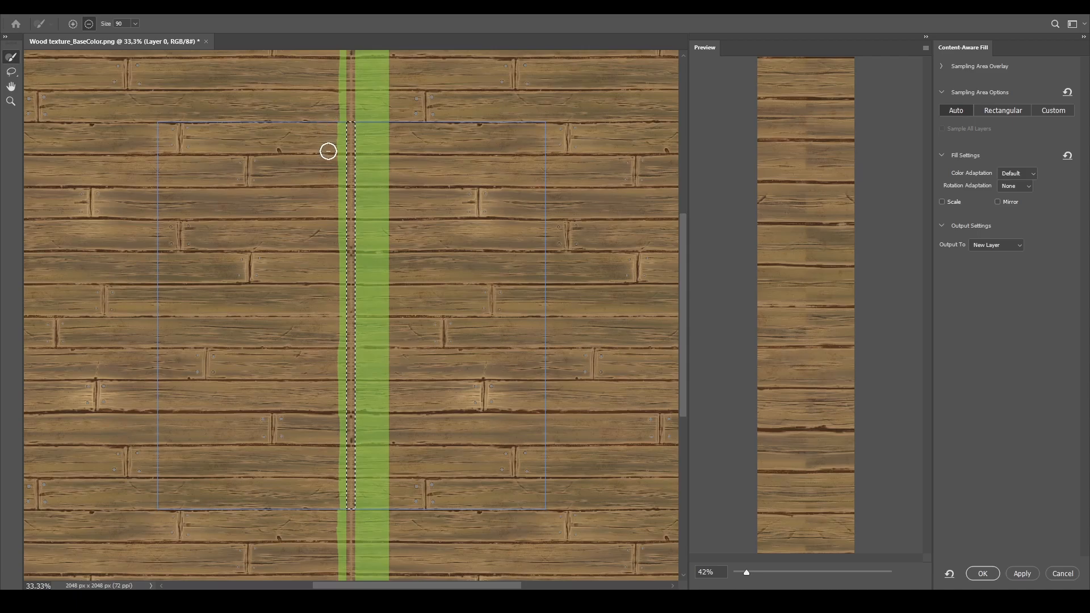
pyautogui.moveTo(390, 109)
pyautogui.mouseDown()
pyautogui.moveTo(378, 330)
pyautogui.moveTo(389, 533)
pyautogui.moveTo(403, 202)
pyautogui.moveTo(382, 495)
pyautogui.moveTo(369, 501)
pyautogui.moveTo(367, 462)
pyautogui.mouseUp()
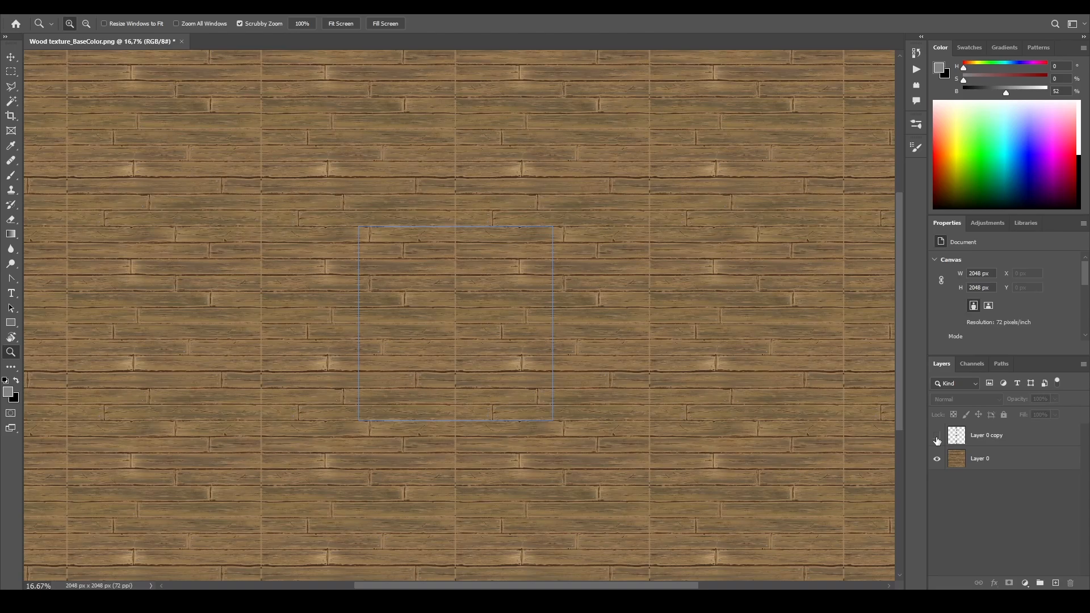
# Toggle the visibility of Layer 0 copy to compare the tiled texture with and without the seam repair.
pyautogui.click(937, 437)
pyautogui.click(937, 437)
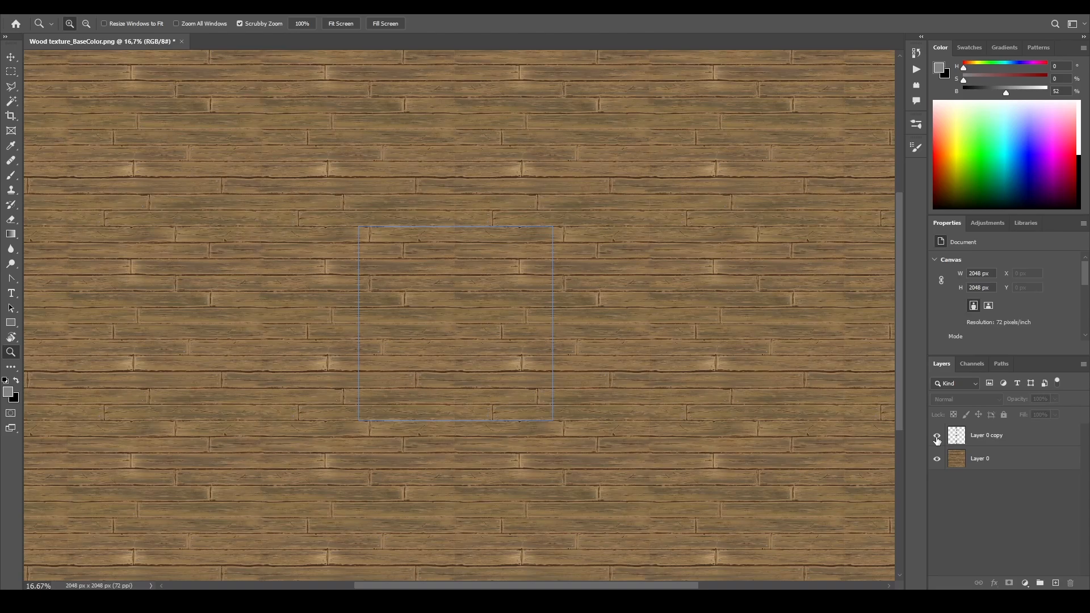
# Merge Layer 0 copy into Layer 0 and offset the merged layer by -1024 pixels horizontally and vertically with undefined areas wrapped around.
pyautogui.click(936, 438)
pyautogui.click(936, 437)
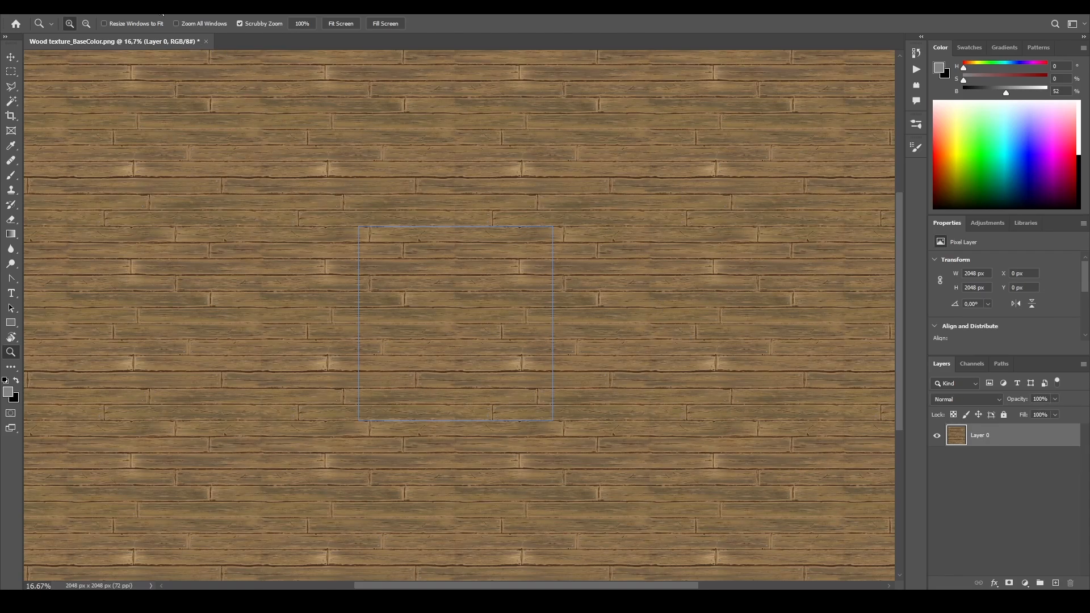
pyautogui.click(162, 13)
pyautogui.moveTo(178, 247)
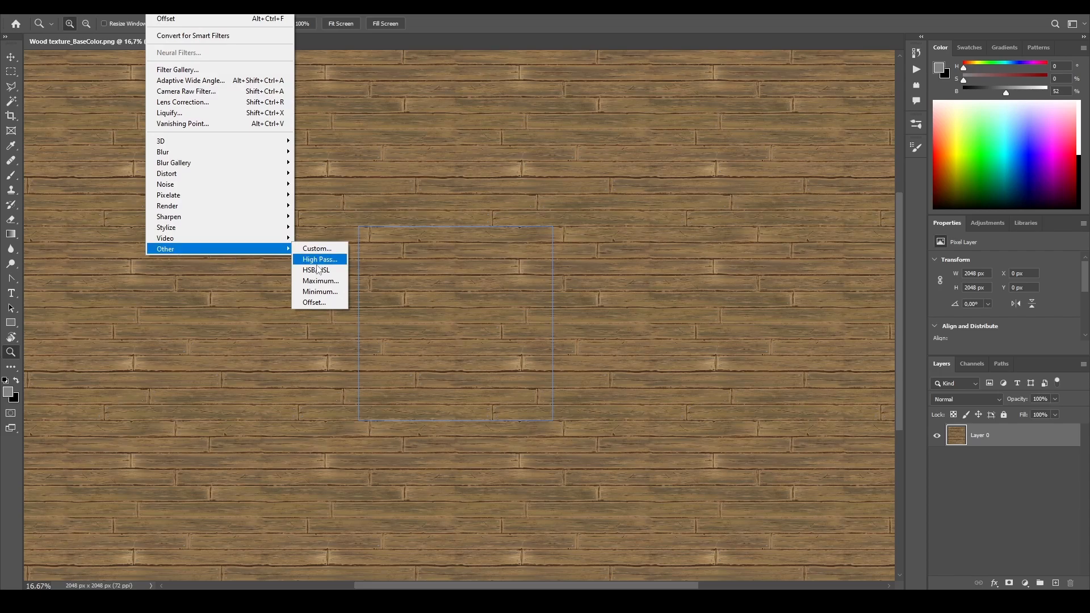
pyautogui.click(315, 302)
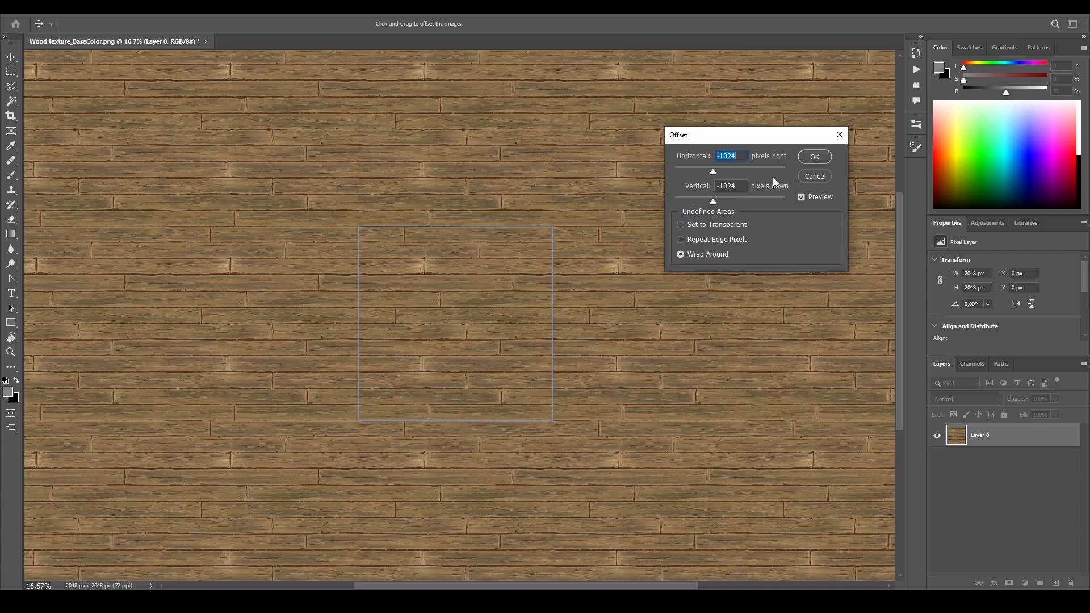
pyautogui.click(815, 156)
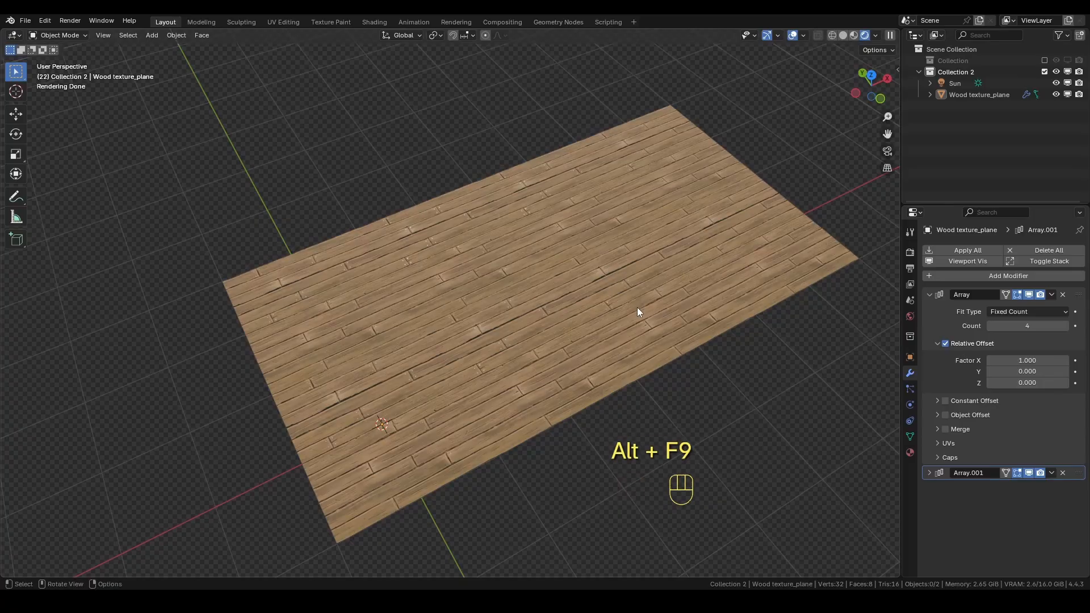
# Switch to Blender and examine the arrayed wood floor plane from above, at low angles and up close for seams between the tiles.
pyautogui.moveTo(719, 436); pyautogui.dragTo(654, 511, button='middle')
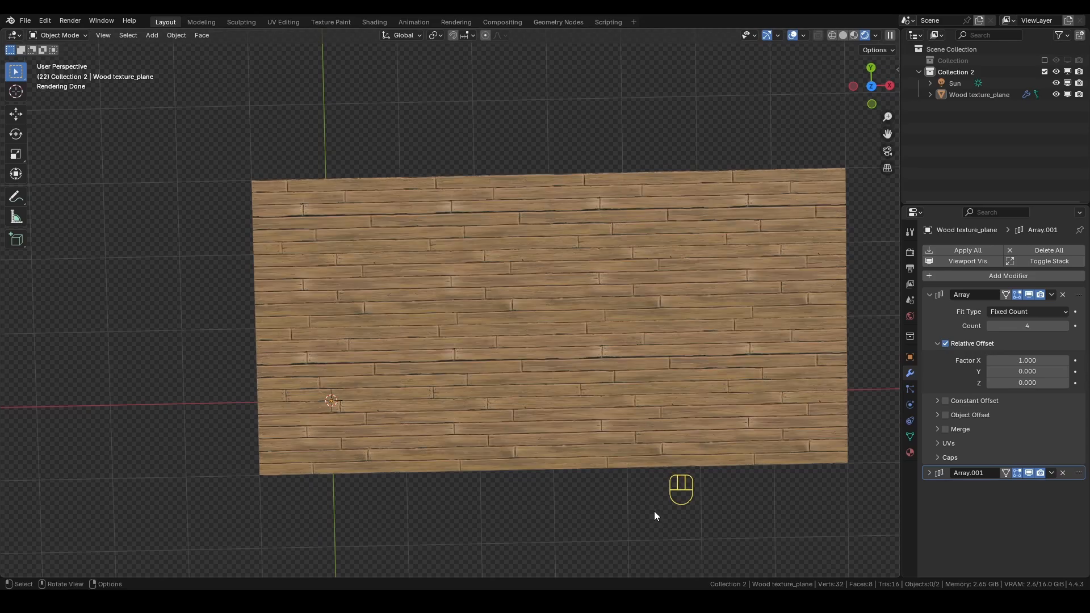
pyautogui.moveTo(530, 503); pyautogui.dragTo(623, 388, button='middle')
pyautogui.scroll(4, 545, 412)
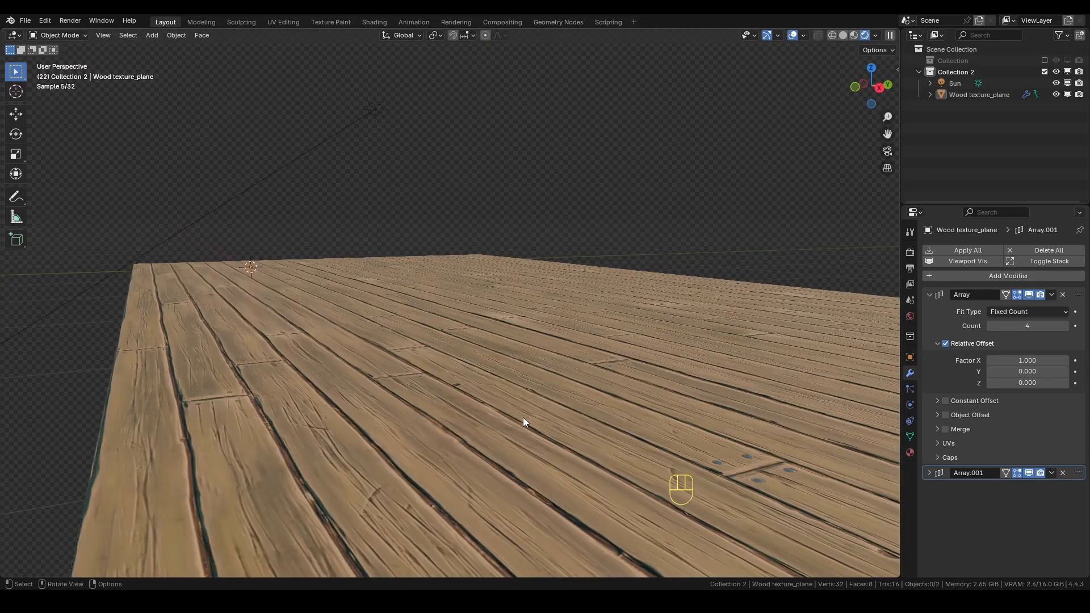
pyautogui.moveTo(523, 418); pyautogui.dragTo(497, 484, button='middle')
pyautogui.scroll(3, 627, 424)
pyautogui.scroll(-5, 700, 438)
pyautogui.moveTo(700, 438); pyautogui.dragTo(589, 381, button='middle')
pyautogui.moveTo(485, 374); pyautogui.dragTo(616, 454, button='middle')
pyautogui.scroll(-7, 661, 432)
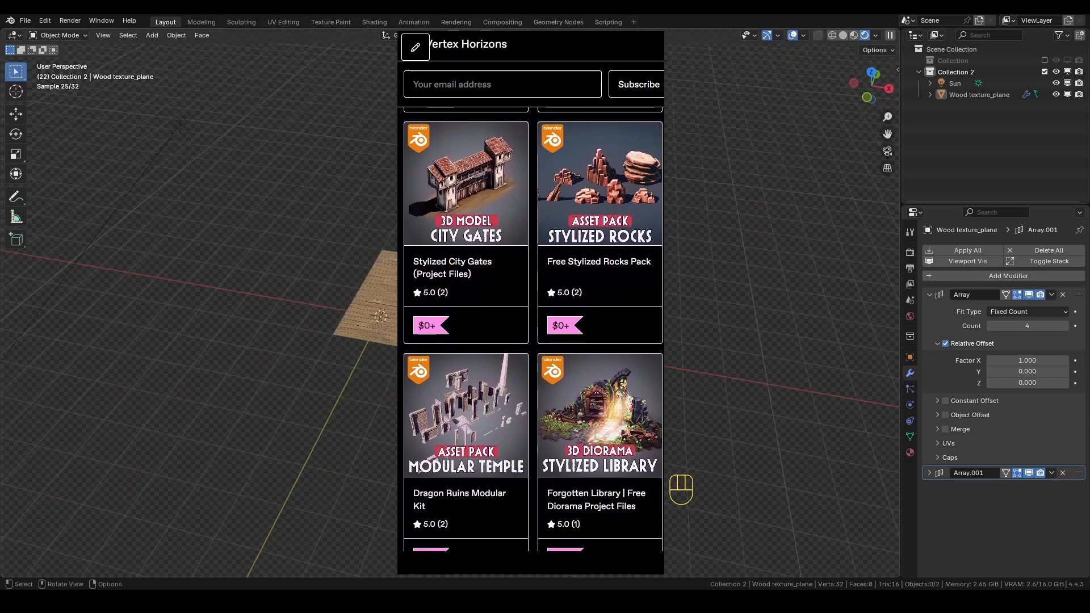
pyautogui.scroll(8, 704, 401)
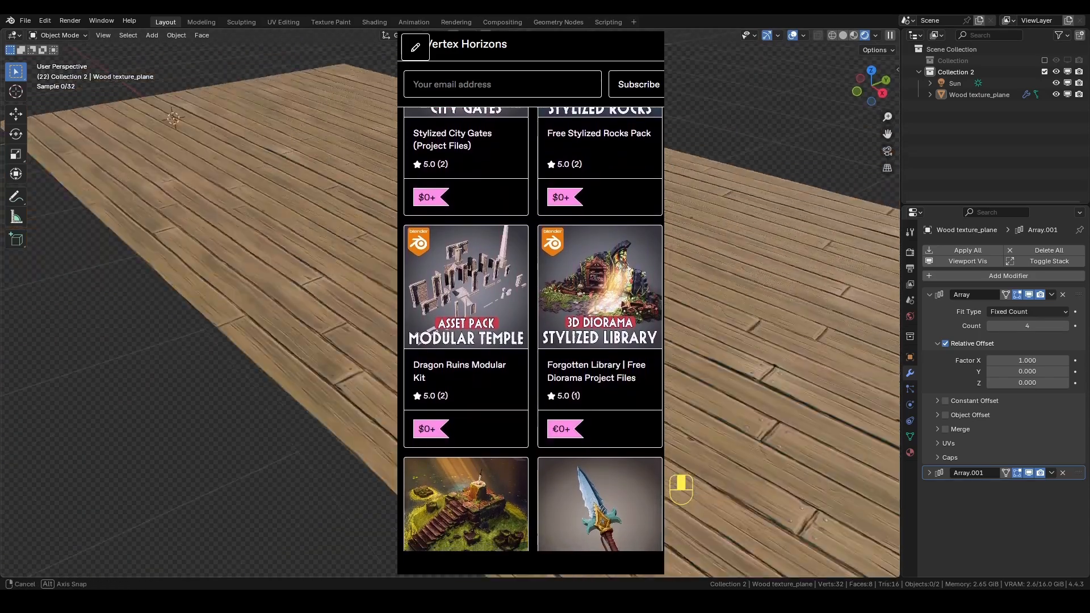